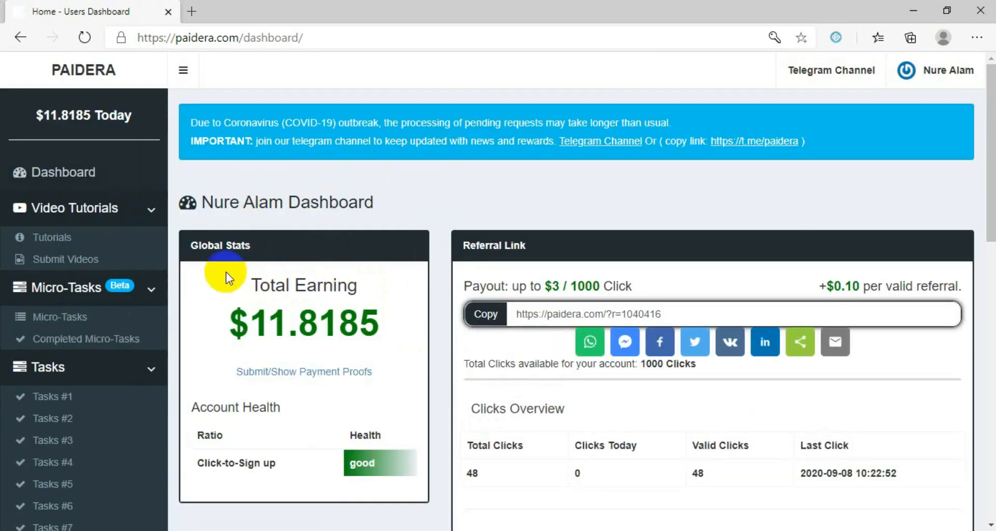
- Open the quiz editor from the dashboard's Create Quizzes option
{"action": "left_click_drag", "start_coordinate": [990, 212], "coordinate": [991, 291]}
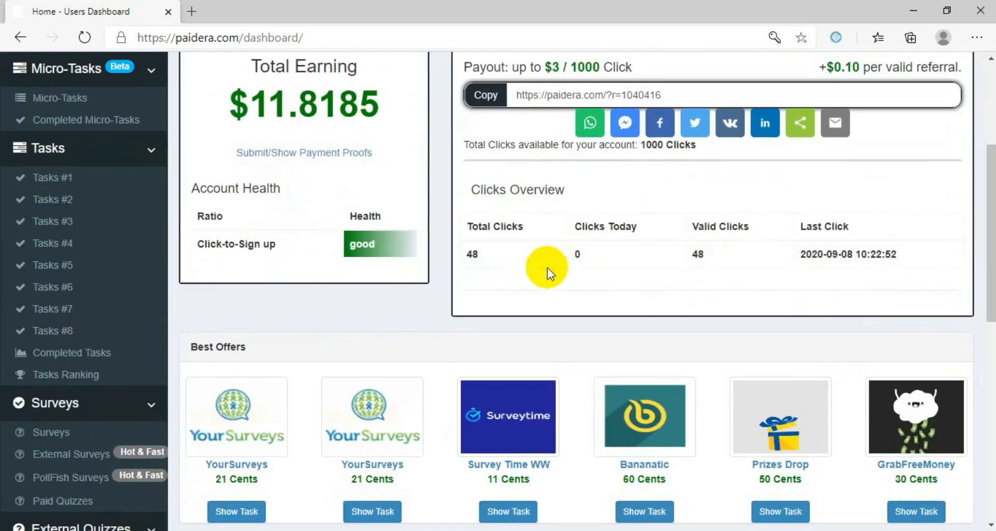
{"action": "left_click_drag", "start_coordinate": [989, 206], "coordinate": [989, 340]}
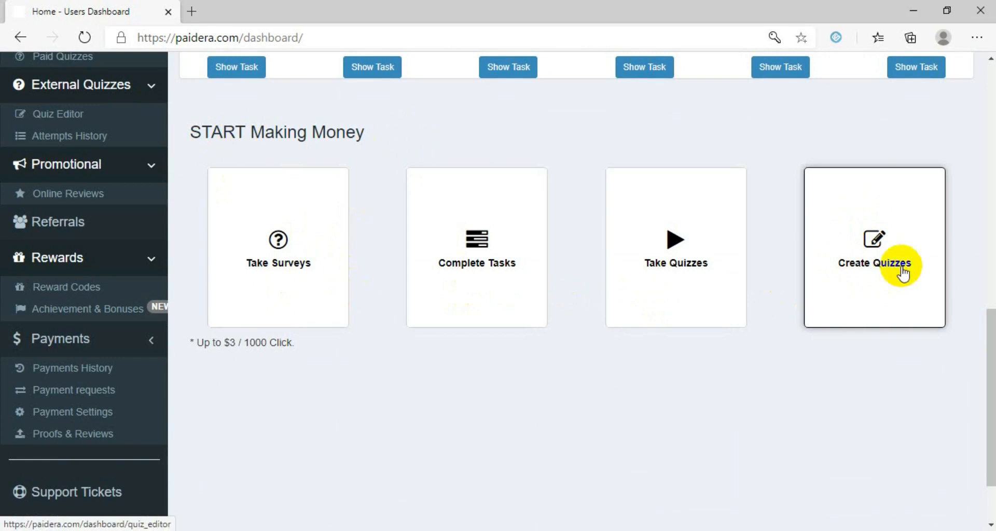
{"action": "left_click", "coordinate": [871, 249]}
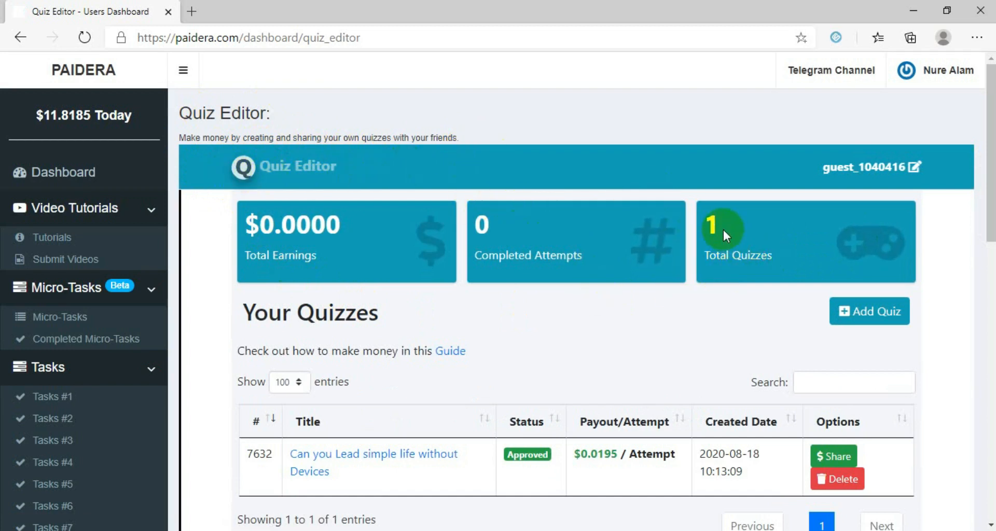
- Start adding a new quiz to the Your Quizzes list
{"action": "left_click_drag", "start_coordinate": [991, 196], "coordinate": [988, 267]}
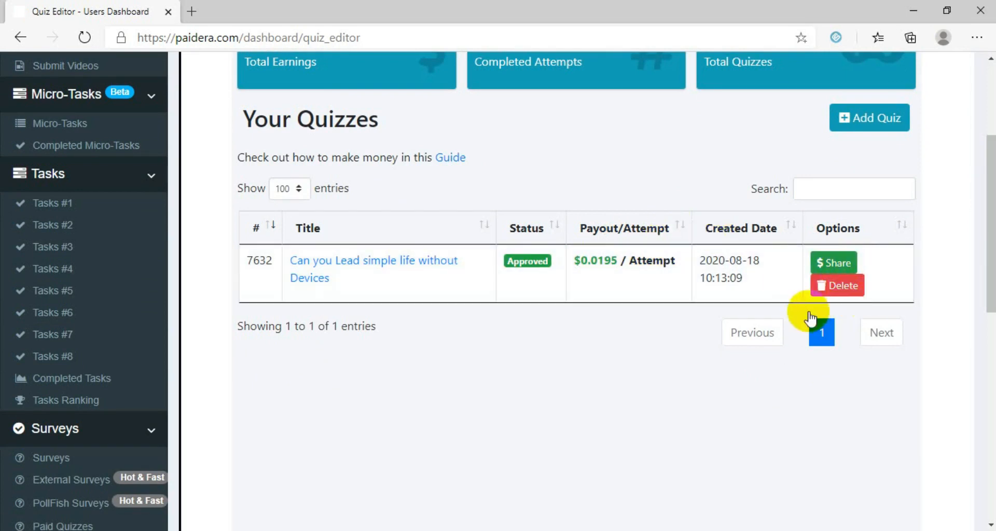
{"action": "scroll", "coordinate": [674, 223], "scroll_direction": "up", "scroll_amount": 2}
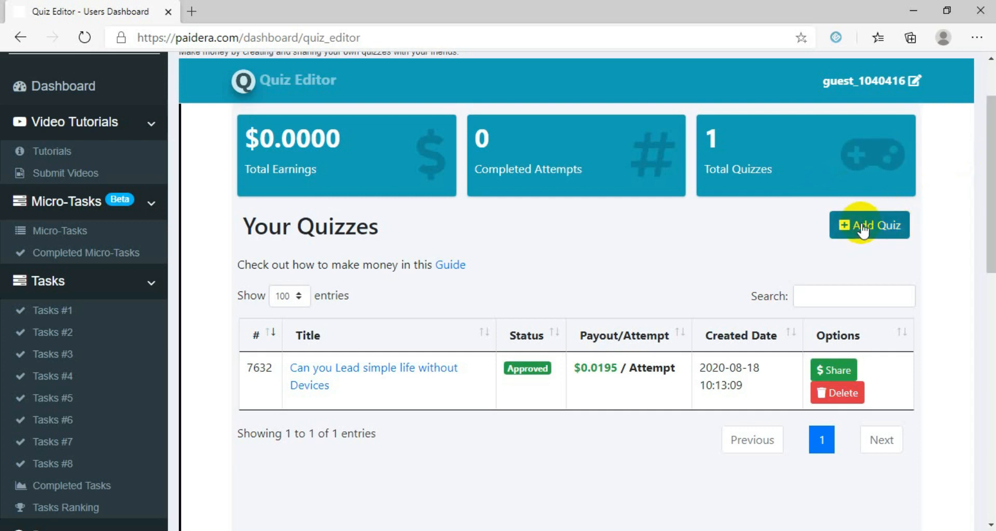
{"action": "left_click", "coordinate": [862, 227]}
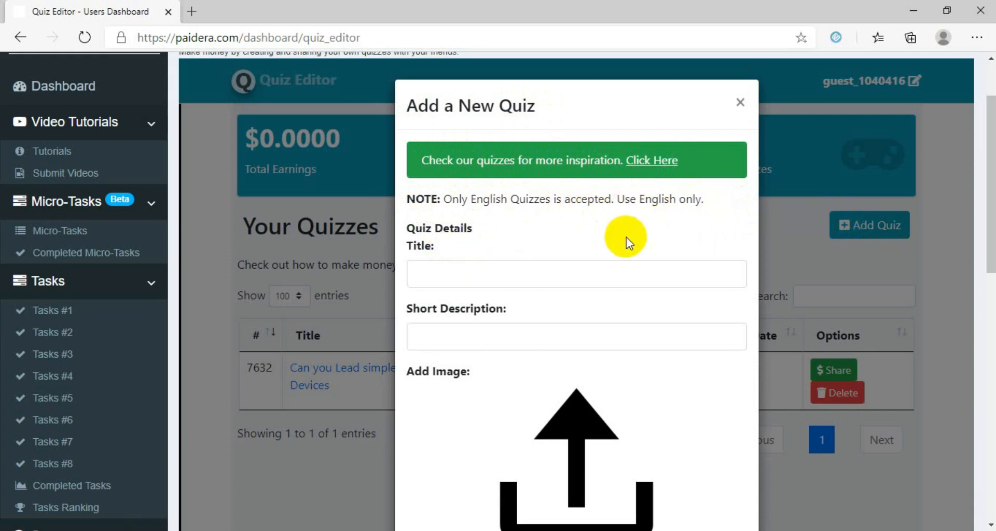
- Copy the heading "Are You A Book Lover" from the Quize notes in Notepad into the new quiz's title
{"action": "left_click", "coordinate": [479, 275]}
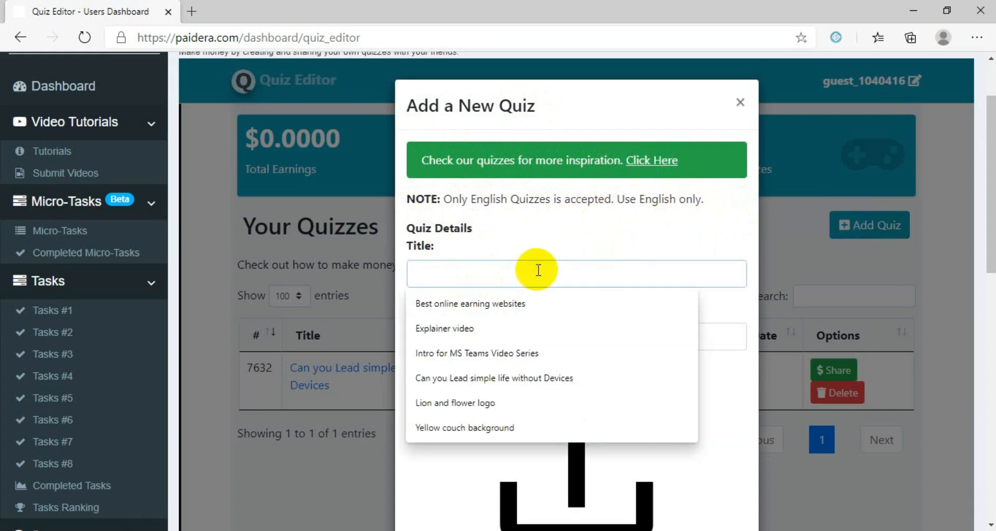
{"action": "left_click", "coordinate": [715, 331]}
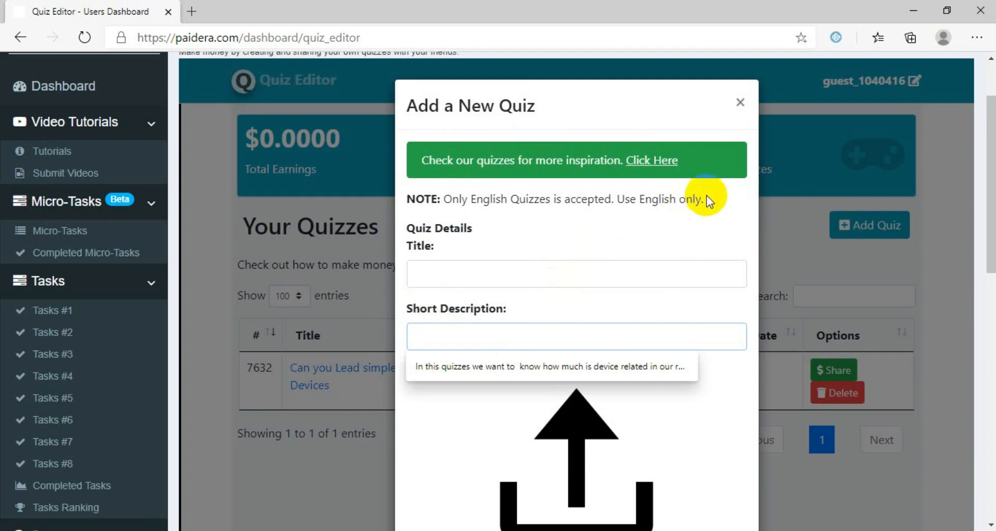
{"action": "key", "text": "alt+Tab"}
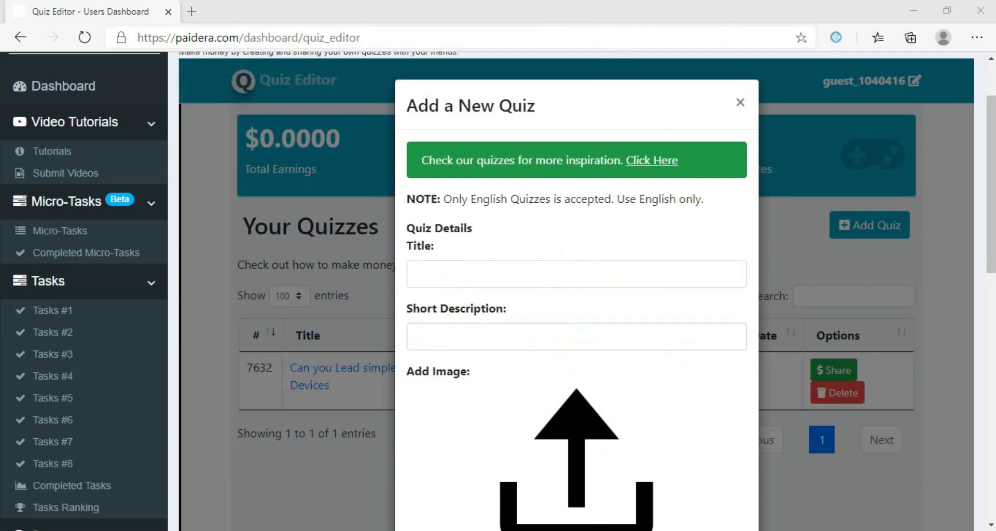
{"action": "left_click_drag", "start_coordinate": [548, 32], "coordinate": [580, 39]}
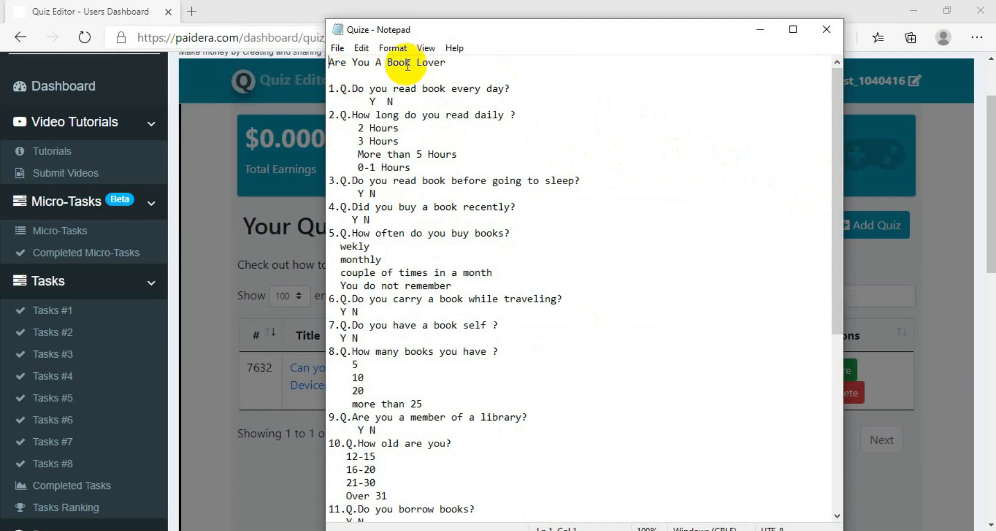
{"action": "left_click_drag", "start_coordinate": [451, 62], "coordinate": [334, 61]}
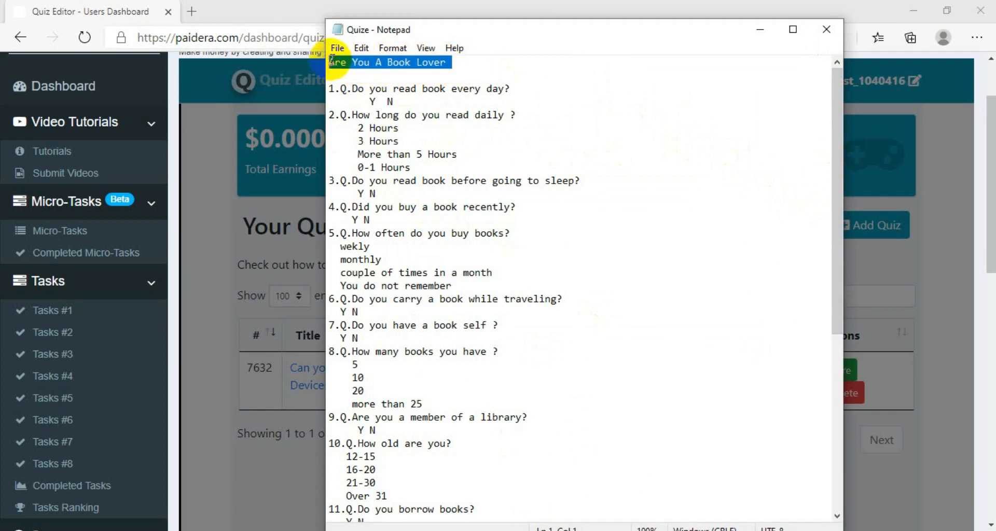
{"action": "right_click", "coordinate": [393, 60]}
{"action": "left_click", "coordinate": [447, 106]}
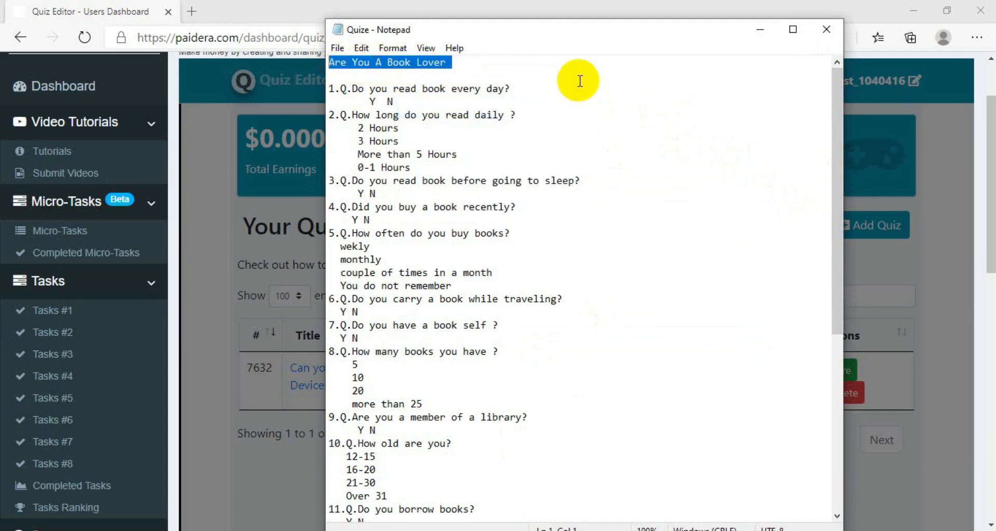
{"action": "left_click", "coordinate": [761, 32]}
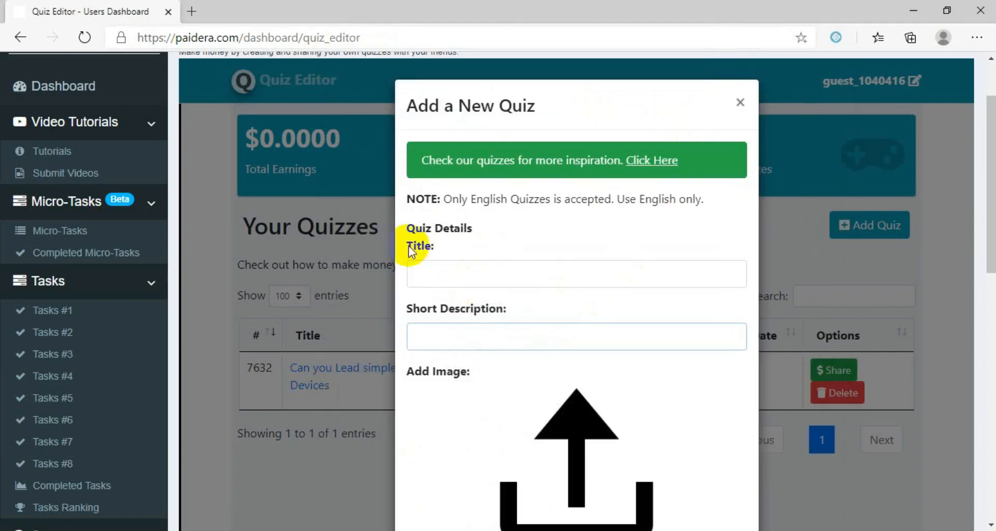
{"action": "left_click", "coordinate": [449, 275]}
{"action": "right_click", "coordinate": [450, 274]}
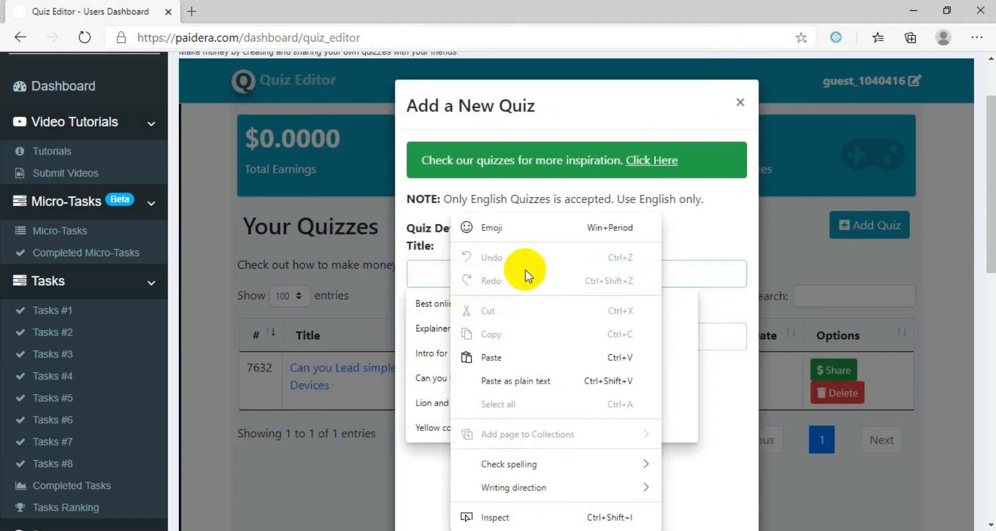
{"action": "left_click", "coordinate": [512, 363]}
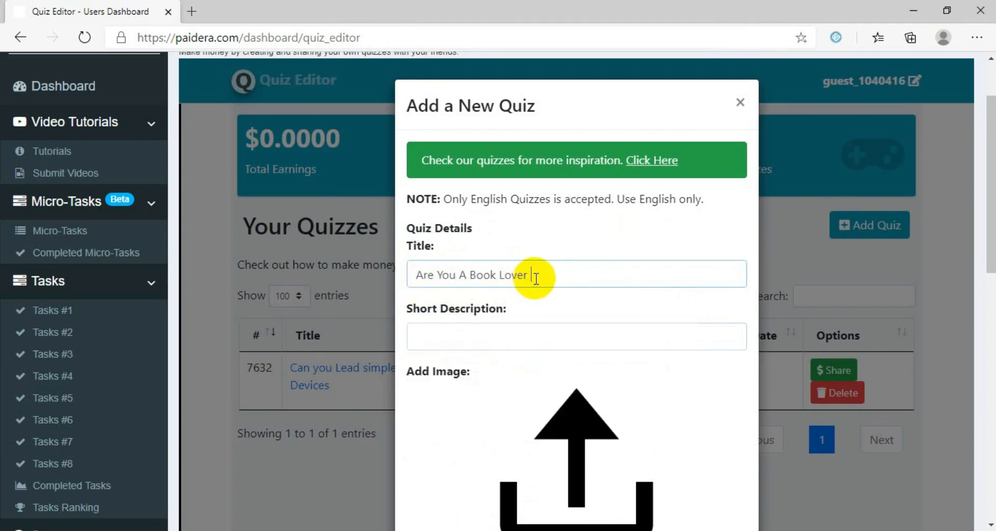
- Enter the short description "By doing this quizzes we want to know. Now days people around the world how much involved in reading books"
{"action": "left_click", "coordinate": [522, 332]}
{"action": "type", "text": "By"}
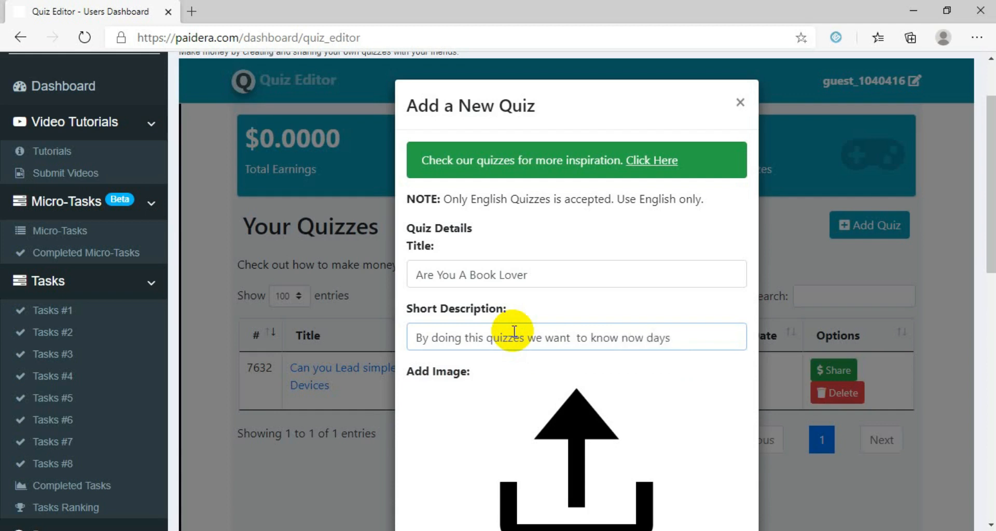
{"action": "type", "text": "people around the world how much involved in rea"}
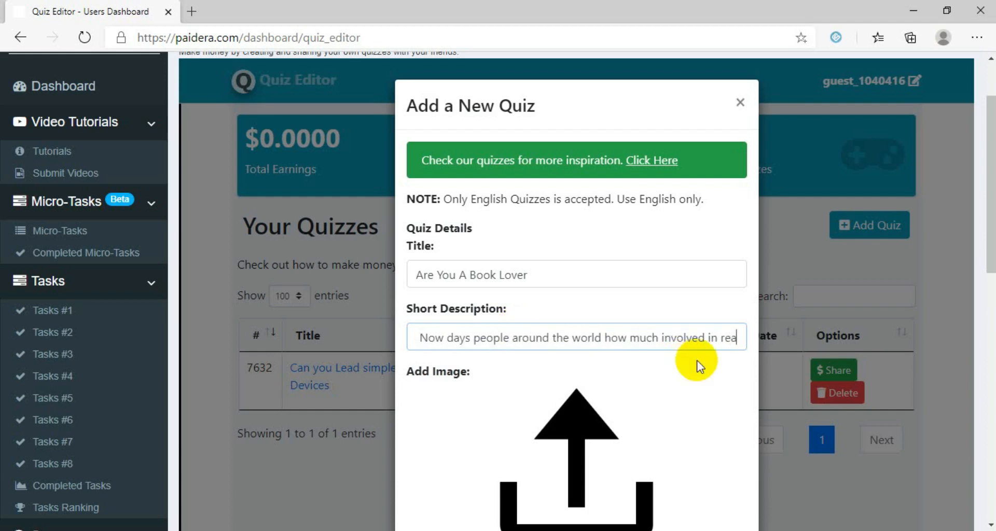
{"action": "type", "text": "ding "}
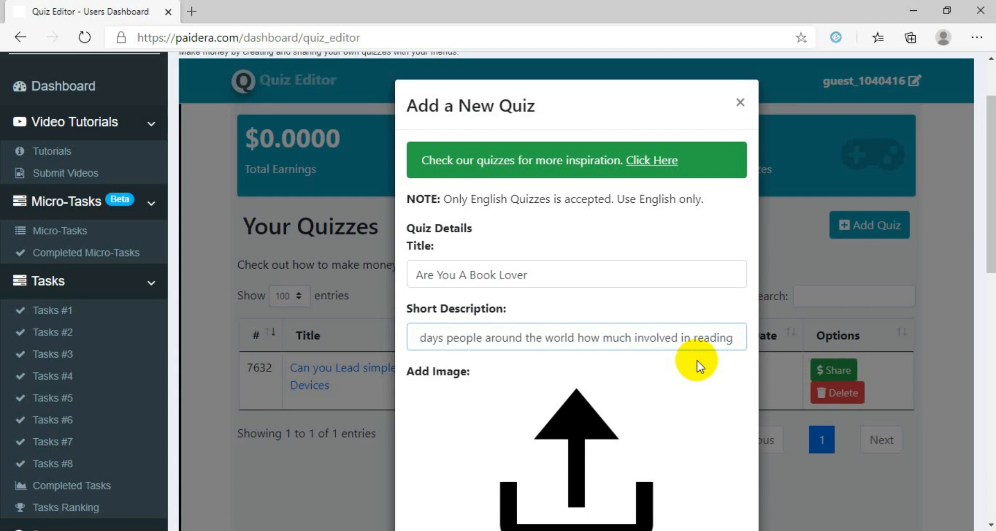
{"action": "type", "text": "books people arou"}
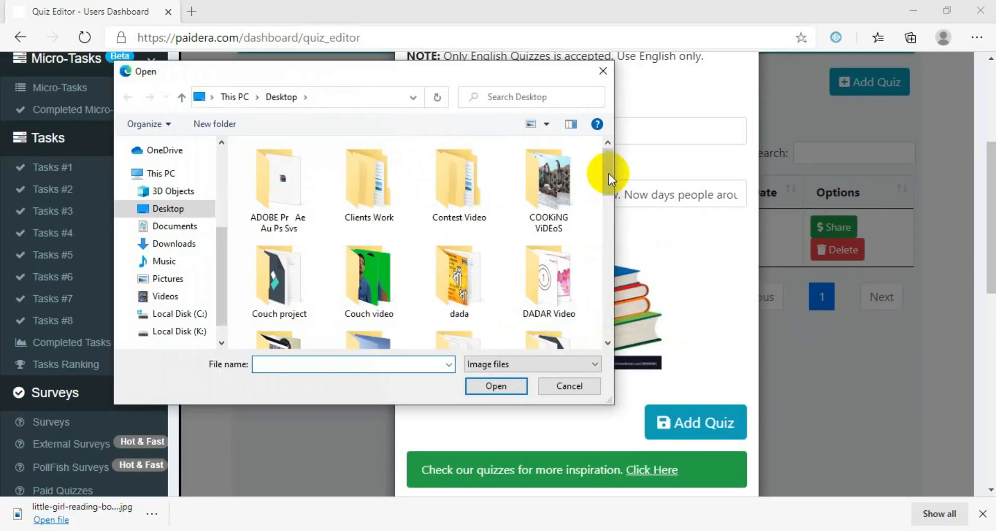
- Set the hhhhh picture from the Desktop as the quiz image and add the quiz
{"action": "left_click_drag", "start_coordinate": [607, 171], "coordinate": [636, 344]}
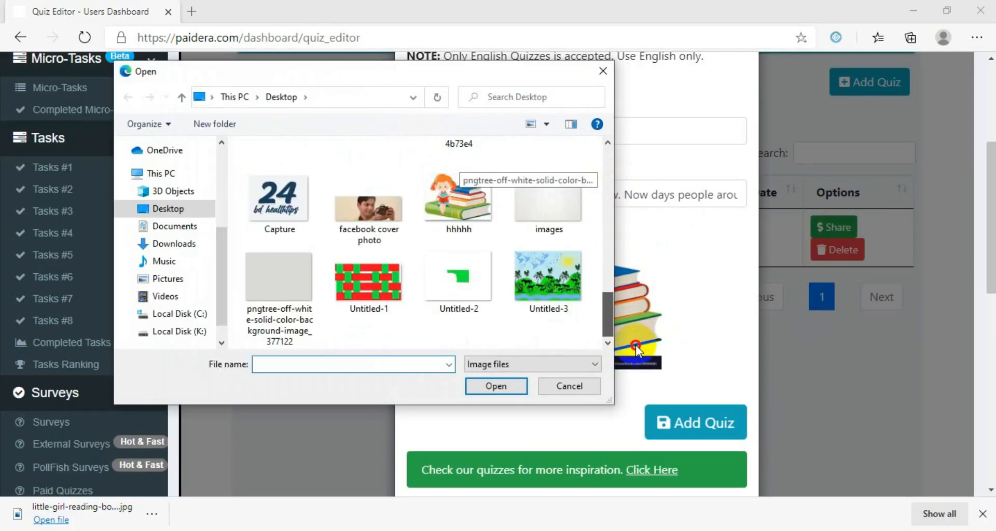
{"action": "double_click", "coordinate": [459, 203]}
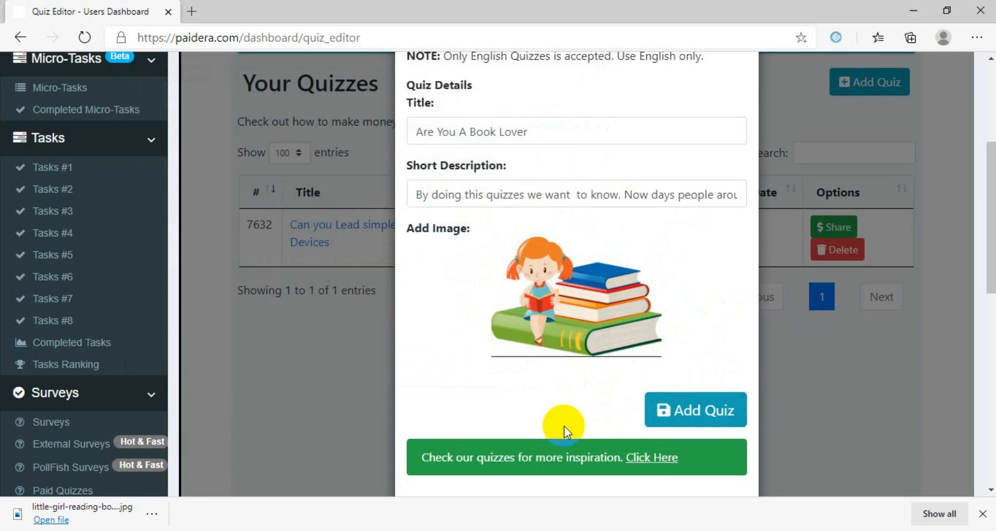
{"action": "scroll", "coordinate": [797, 412], "scroll_direction": "down", "scroll_amount": 2}
{"action": "left_click", "coordinate": [672, 314]}
{"action": "left_click", "coordinate": [527, 316]}
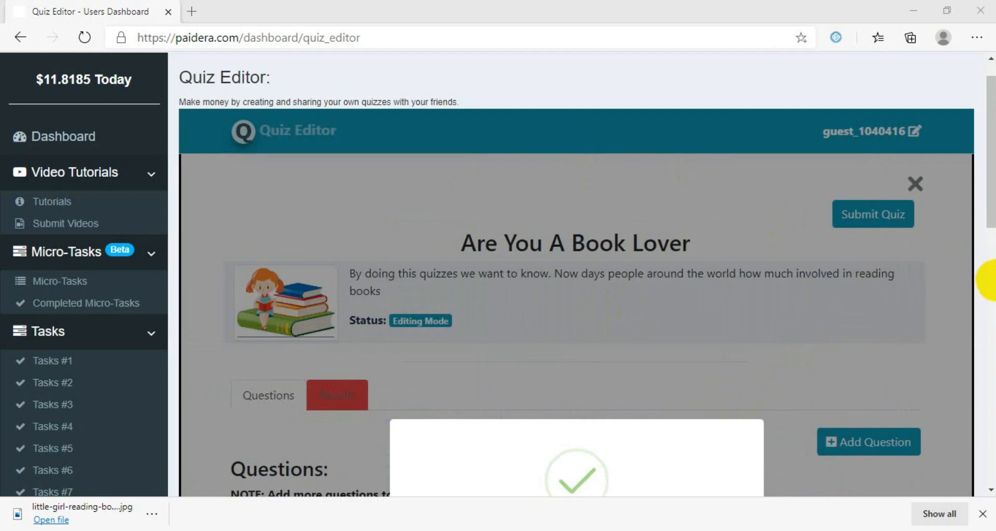
{"action": "left_click_drag", "start_coordinate": [991, 162], "coordinate": [985, 250]}
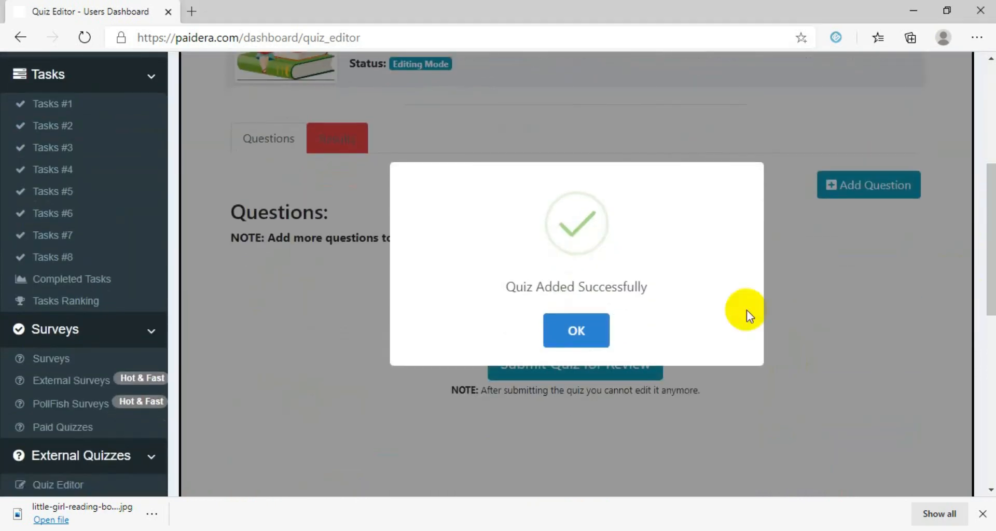
{"action": "left_click", "coordinate": [579, 336]}
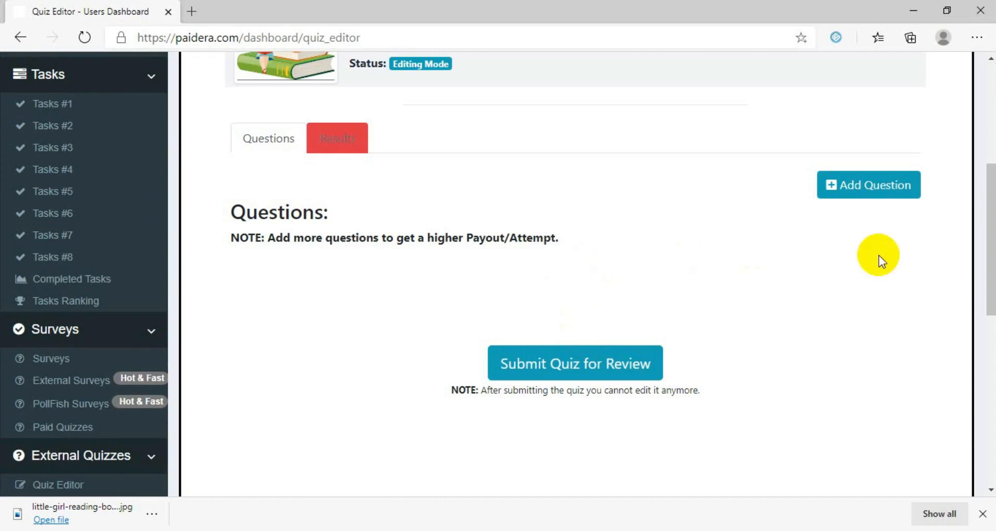
- Review the new quiz's page and open the form for adding its first question
{"action": "left_click_drag", "start_coordinate": [990, 280], "coordinate": [987, 189]}
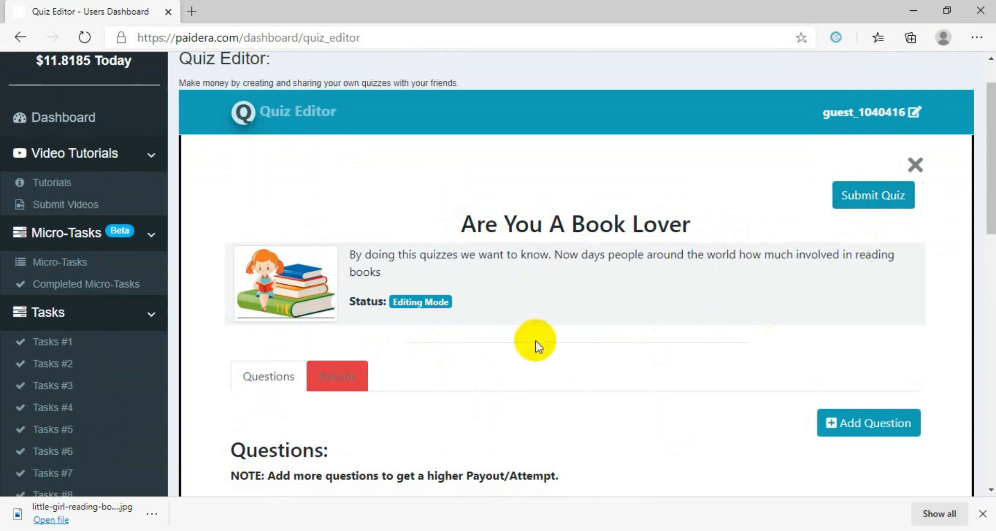
{"action": "scroll", "coordinate": [533, 344], "scroll_direction": "down", "scroll_amount": 3}
{"action": "left_click", "coordinate": [338, 201]}
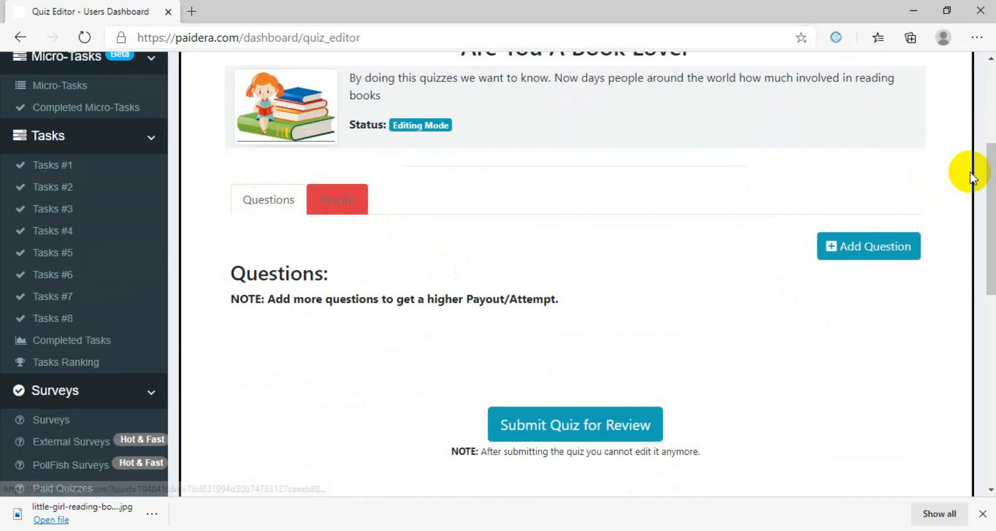
{"action": "left_click_drag", "start_coordinate": [989, 177], "coordinate": [987, 229]}
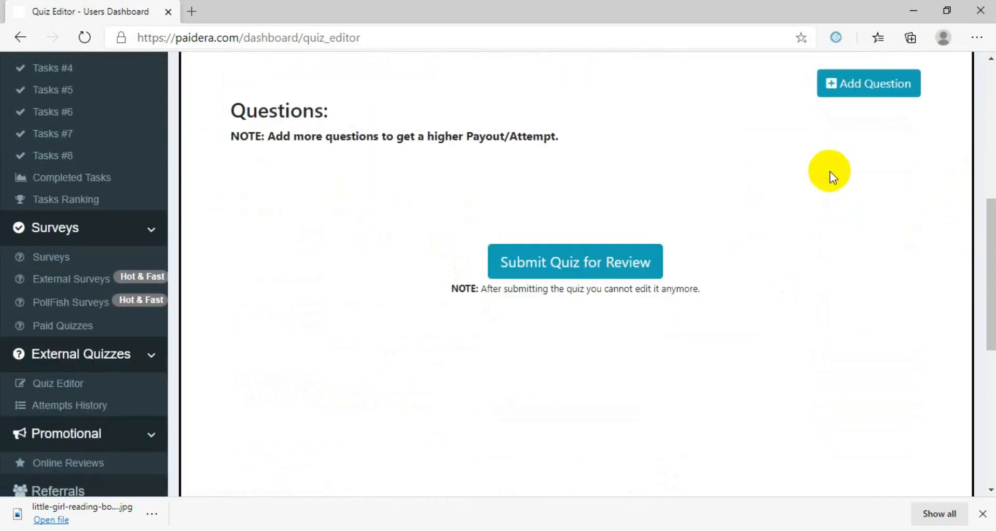
{"action": "scroll", "coordinate": [985, 223], "scroll_direction": "up", "scroll_amount": 4}
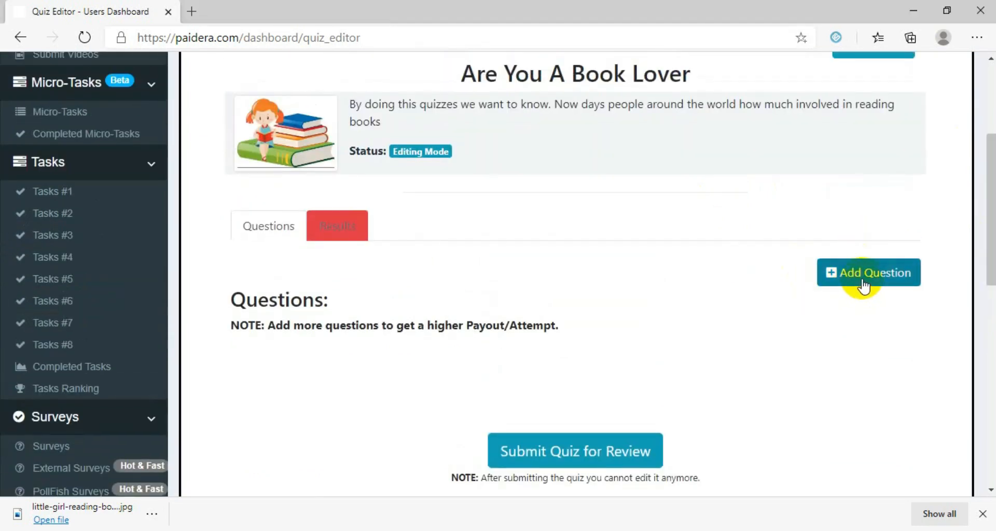
{"action": "left_click", "coordinate": [863, 284]}
{"action": "left_click_drag", "start_coordinate": [990, 240], "coordinate": [989, 199]}
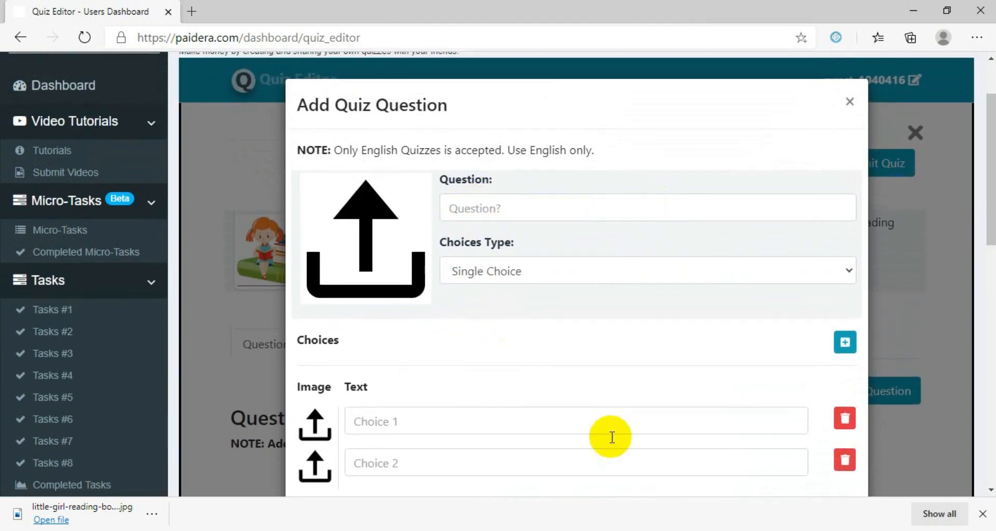
- Copy "Do you read book every day?" from the Quize notes in Notepad into the new question's text
{"action": "left_click", "coordinate": [642, 530]}
{"action": "left_click", "coordinate": [586, 529]}
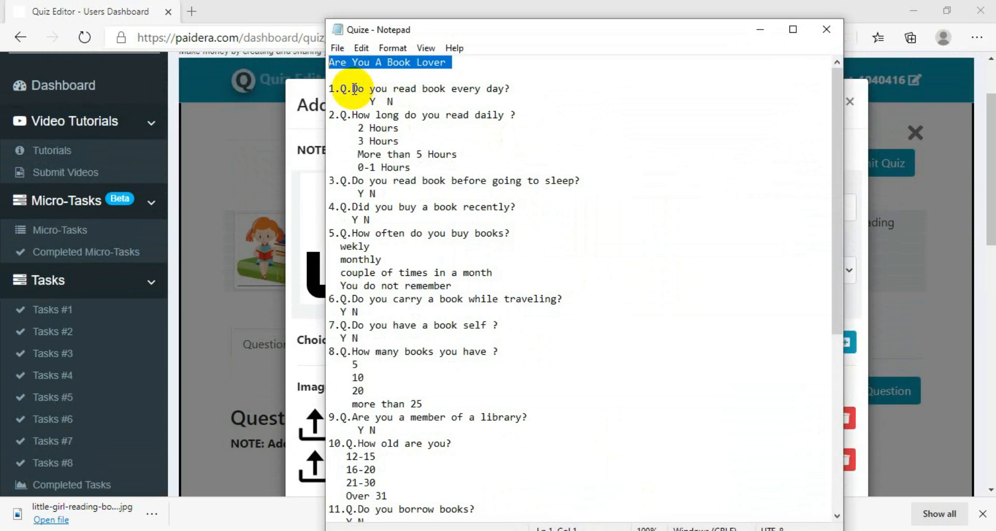
{"action": "left_click_drag", "start_coordinate": [353, 88], "coordinate": [474, 88]}
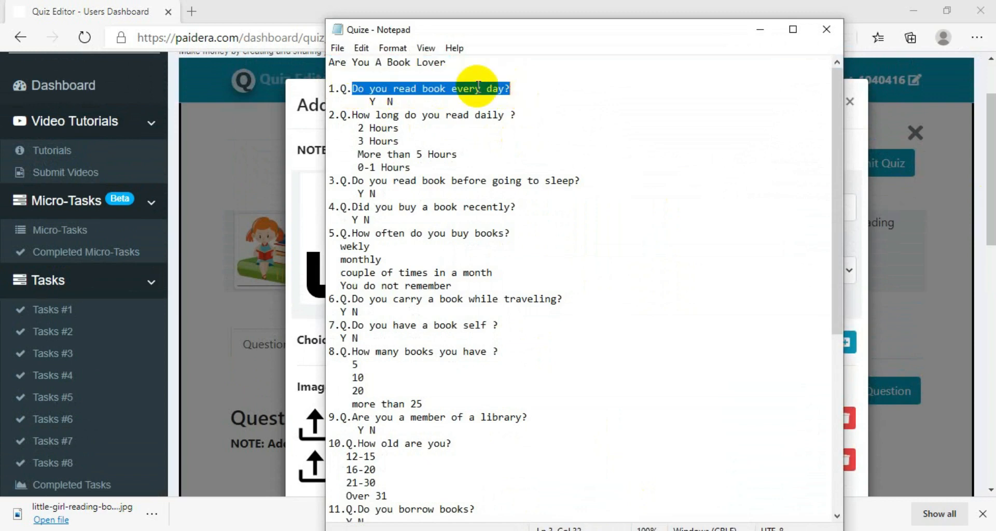
{"action": "right_click", "coordinate": [522, 88]}
{"action": "left_click", "coordinate": [534, 133]}
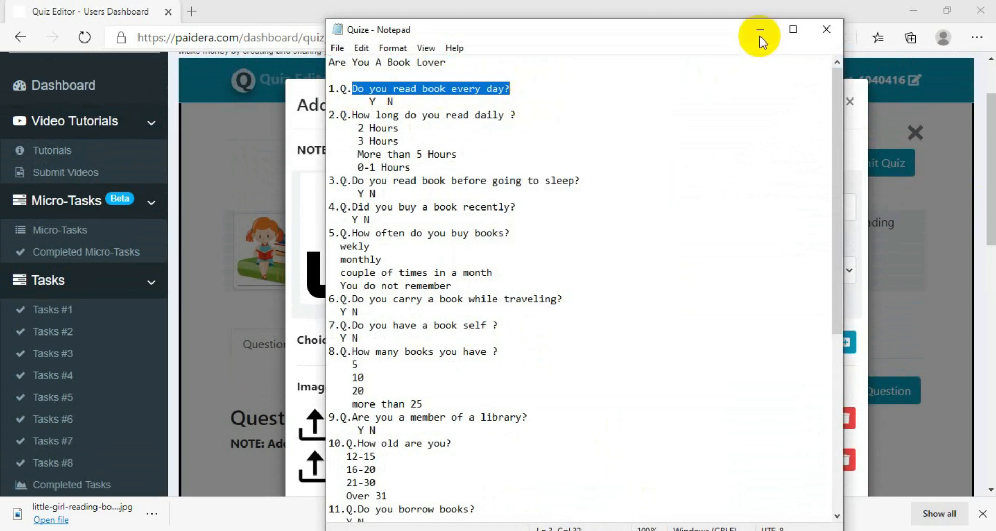
{"action": "left_click", "coordinate": [761, 31]}
{"action": "left_click", "coordinate": [534, 209]}
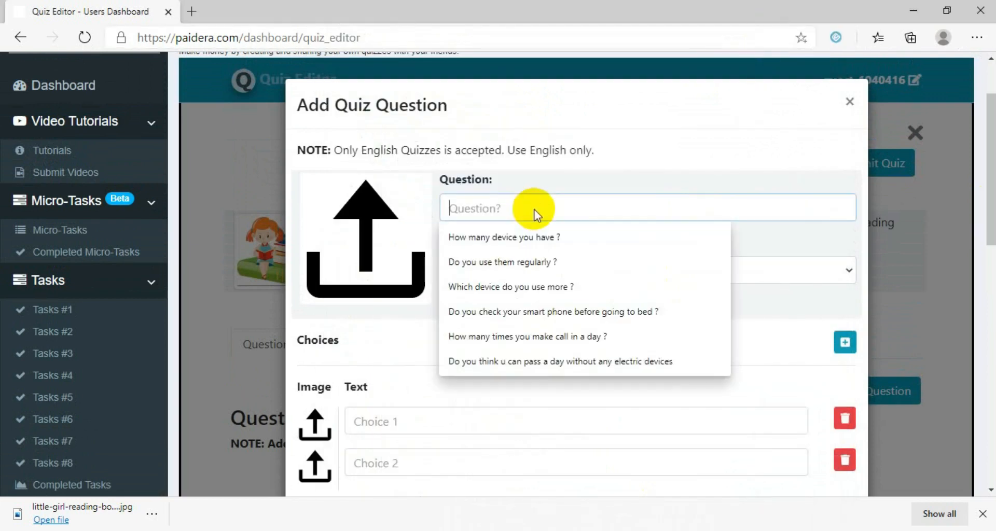
{"action": "right_click", "coordinate": [535, 210]}
{"action": "left_click", "coordinate": [588, 357]}
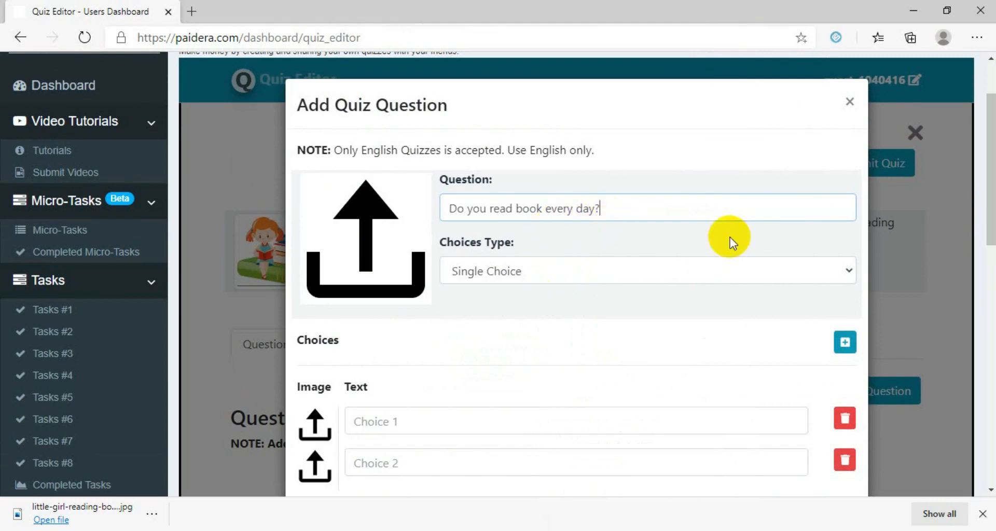
- Set the question's choices type to Multiple Choices and enter Yes and No as its two choices
{"action": "left_click", "coordinate": [851, 273]}
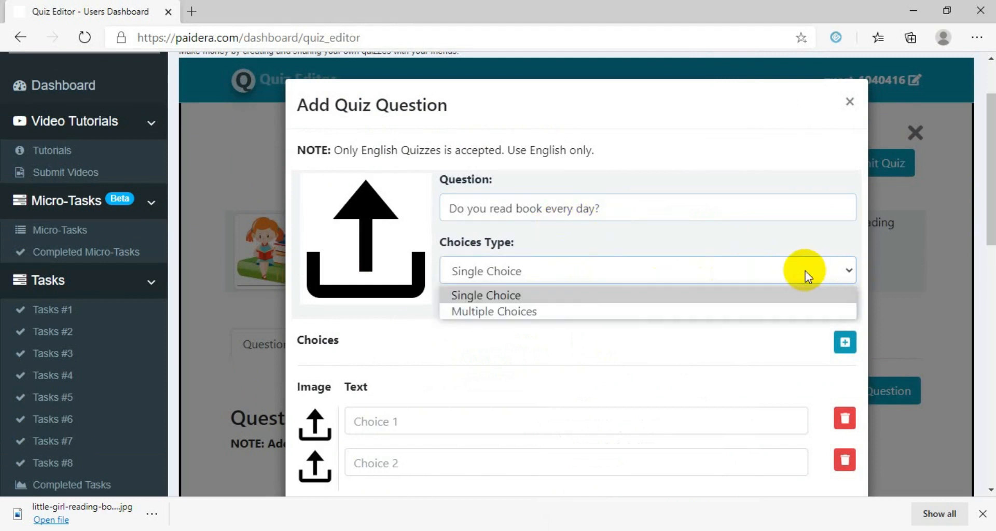
{"action": "left_click", "coordinate": [530, 313]}
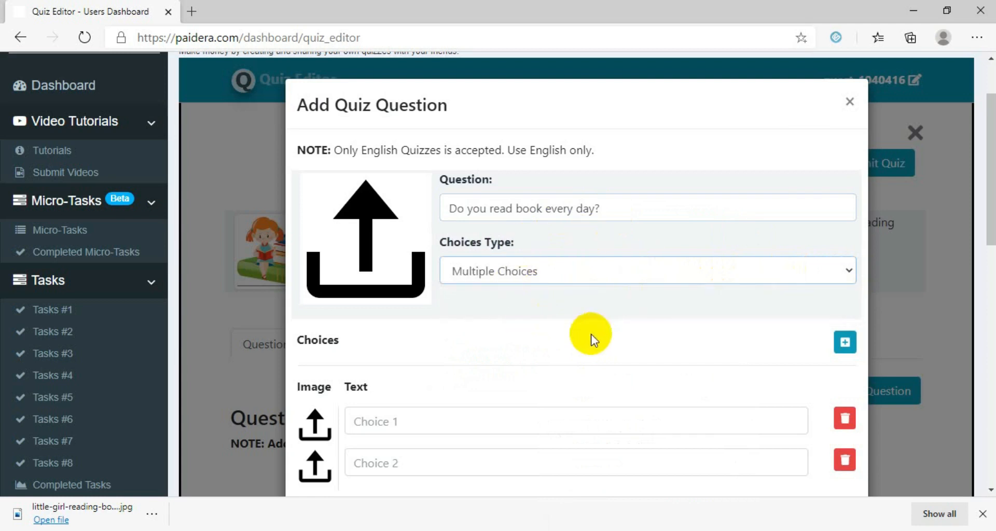
{"action": "left_click_drag", "start_coordinate": [987, 222], "coordinate": [986, 273]}
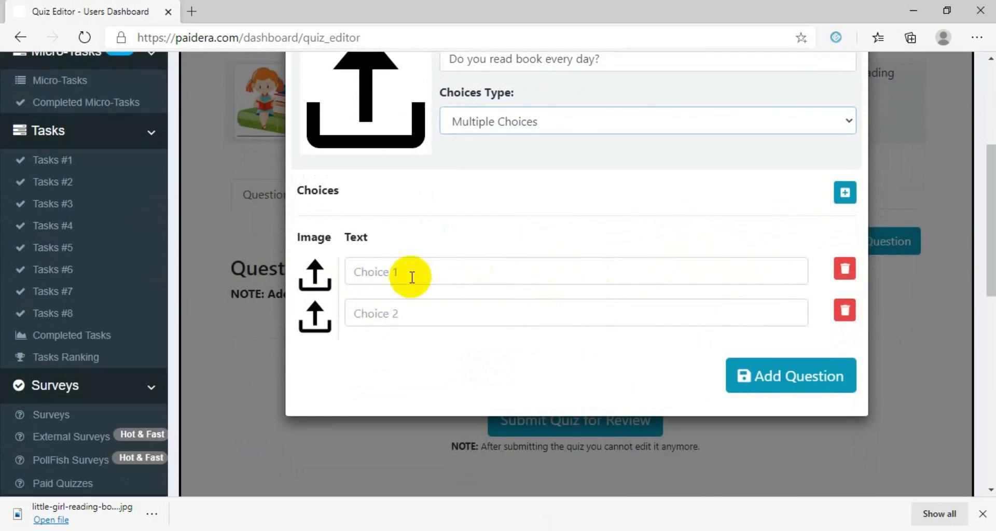
{"action": "left_click", "coordinate": [383, 279]}
{"action": "left_click", "coordinate": [367, 299]}
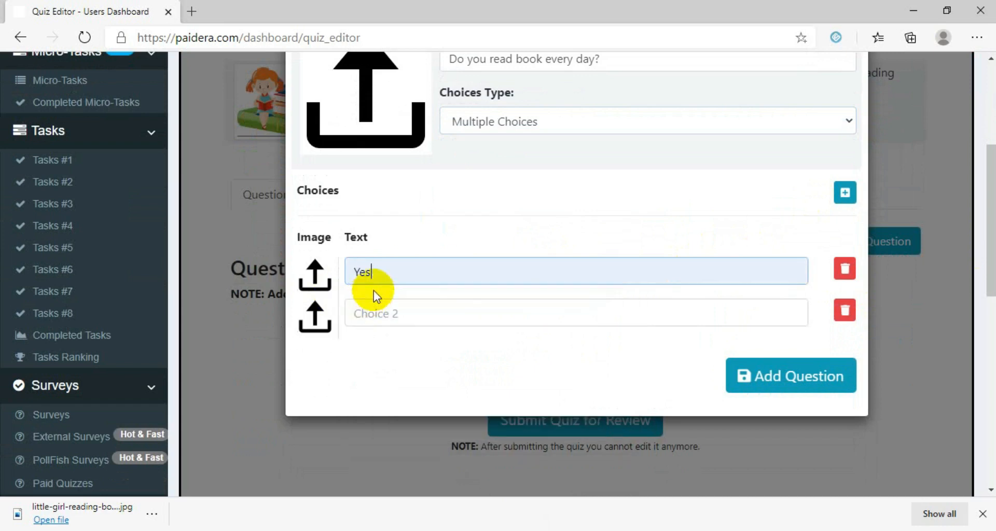
{"action": "left_click", "coordinate": [395, 312]}
{"action": "left_click", "coordinate": [380, 342]}
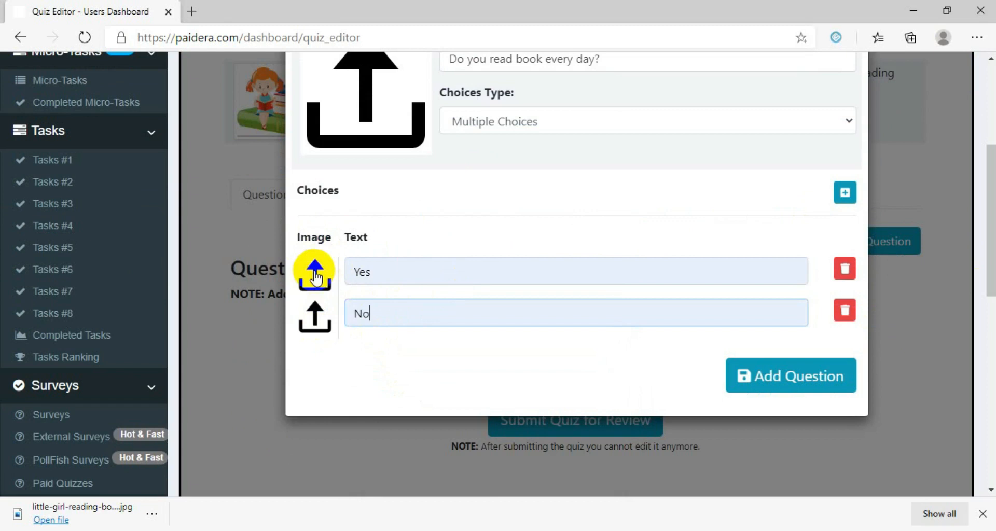
{"action": "left_click", "coordinate": [383, 275]}
{"action": "left_click", "coordinate": [664, 307]}
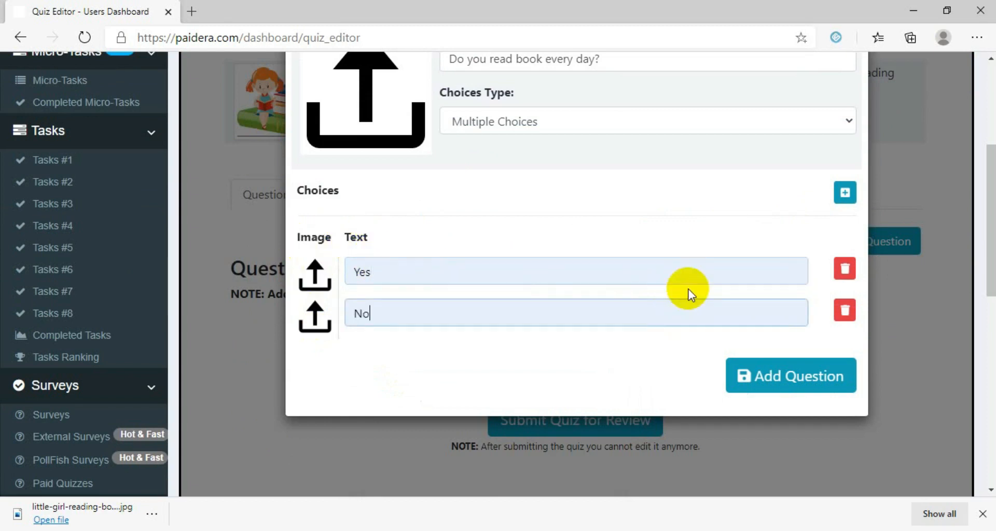
- Check the filled-in form and add the "Do you read book every day?" question to the quiz
{"action": "scroll", "coordinate": [985, 240], "scroll_direction": "up", "scroll_amount": 2}
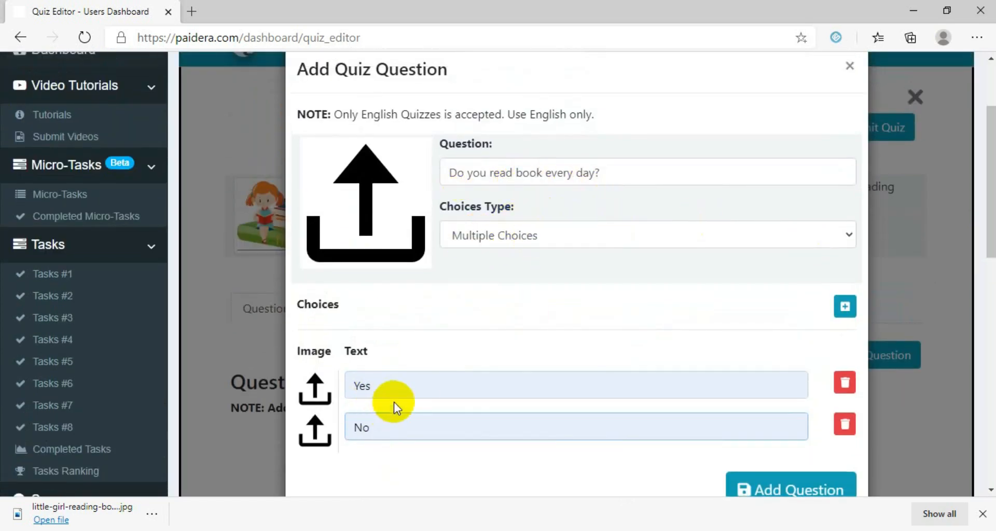
{"action": "left_click_drag", "start_coordinate": [991, 217], "coordinate": [967, 274]}
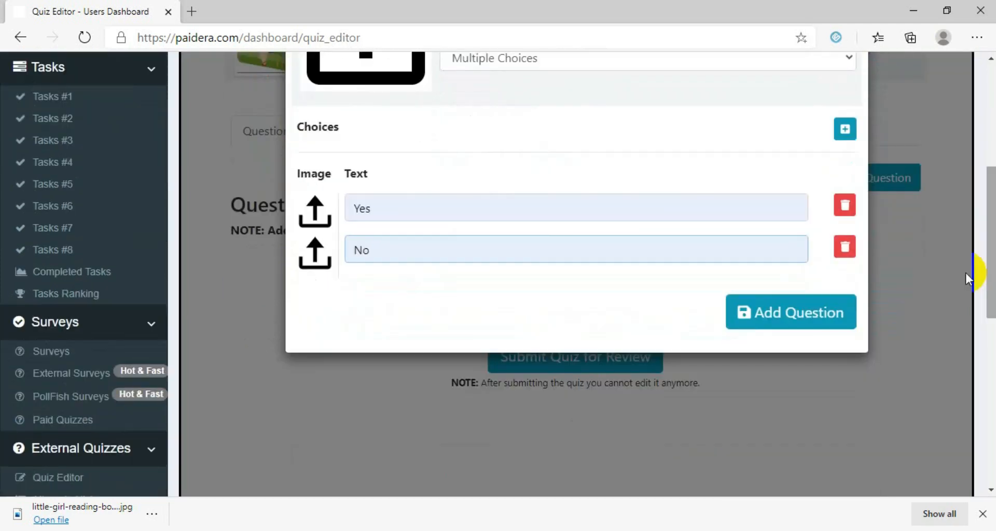
{"action": "left_click", "coordinate": [801, 317]}
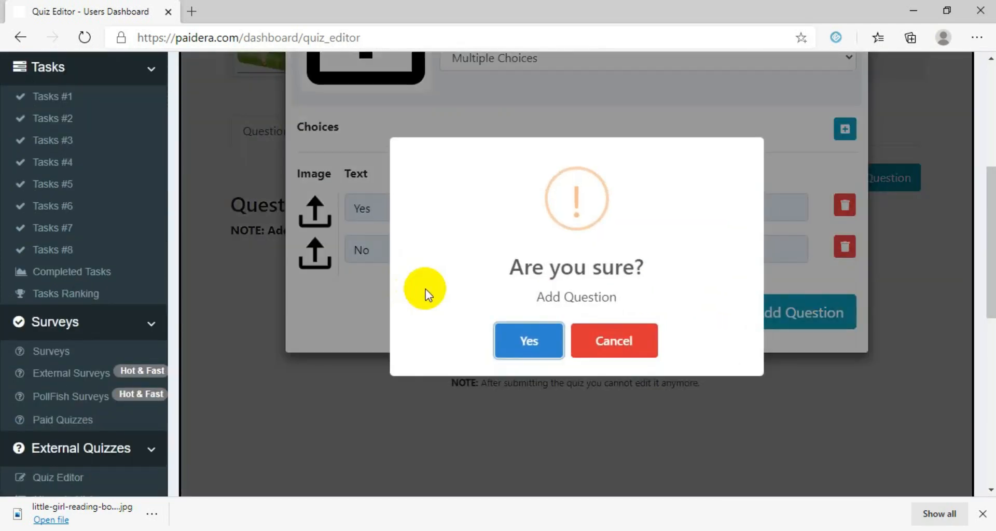
{"action": "left_click", "coordinate": [539, 340]}
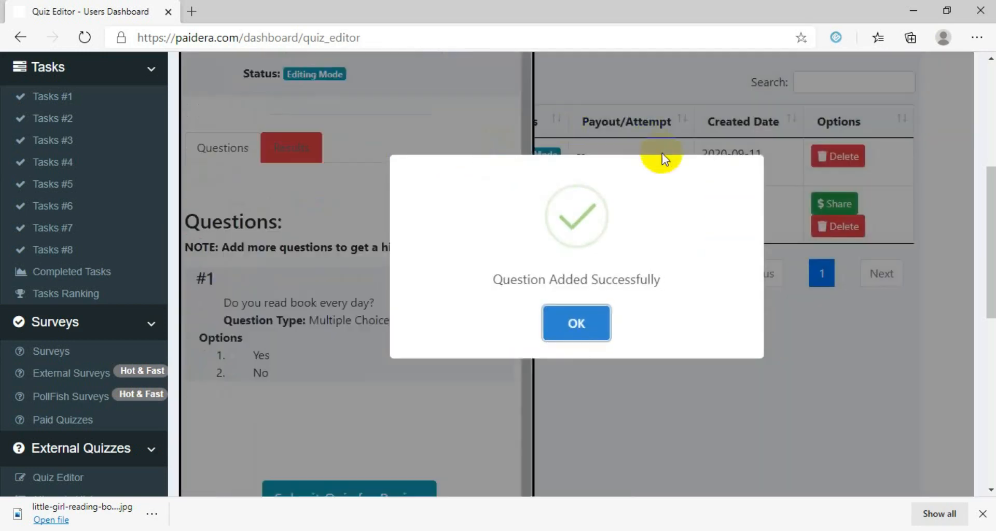
{"action": "left_click", "coordinate": [593, 339]}
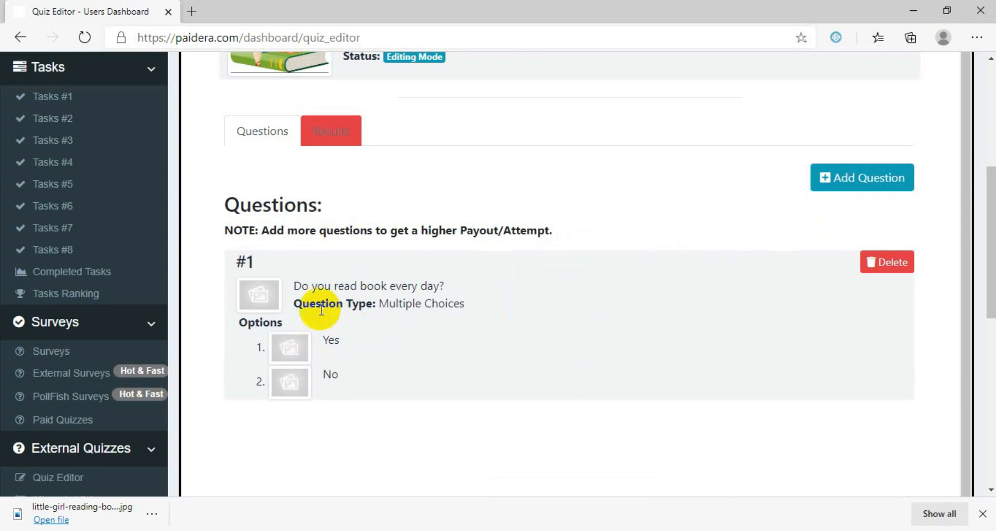
- Open a blank form for the quiz's second question
{"action": "mouse_move", "coordinate": [993, 215]}
{"action": "left_mouse_down"}
{"action": "mouse_move", "coordinate": [990, 284]}
{"action": "mouse_move", "coordinate": [990, 225]}
{"action": "left_mouse_up"}
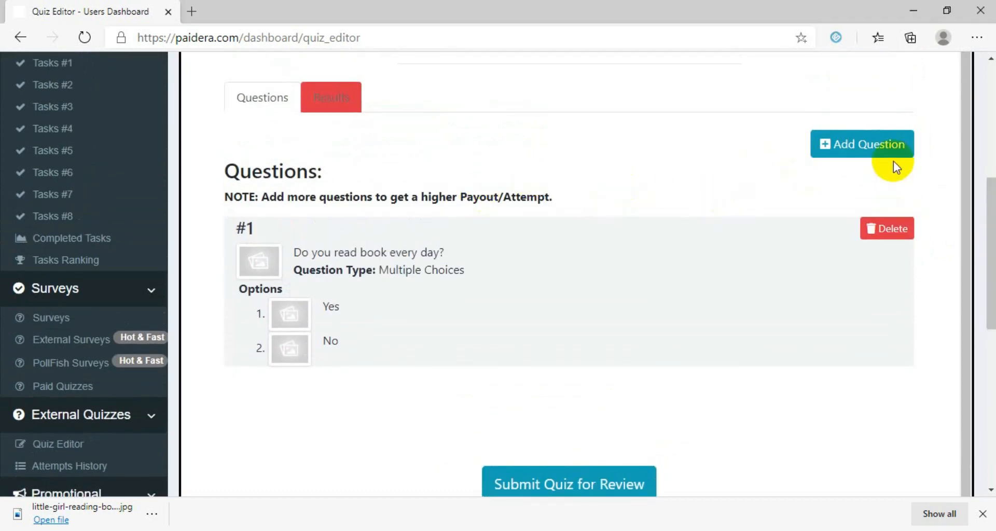
{"action": "left_click", "coordinate": [877, 147]}
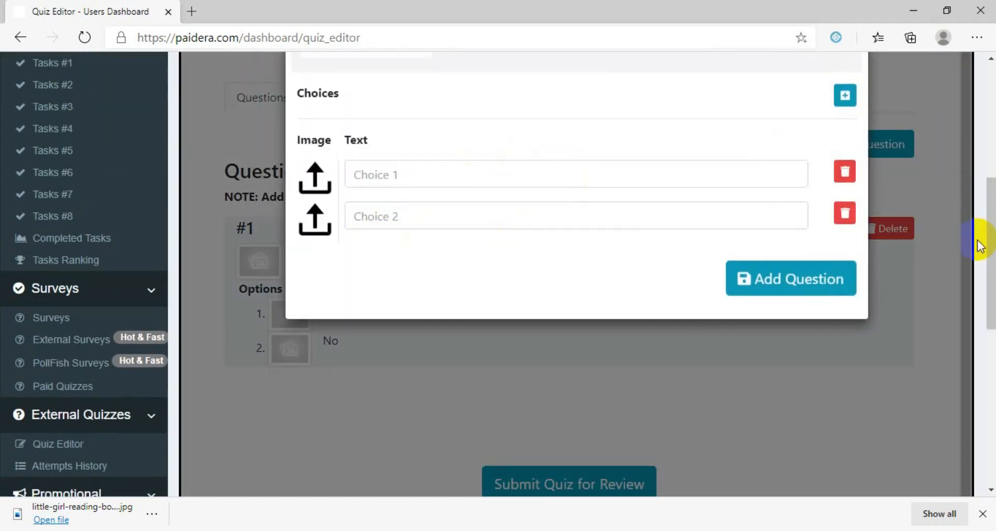
{"action": "left_click_drag", "start_coordinate": [985, 246], "coordinate": [989, 176]}
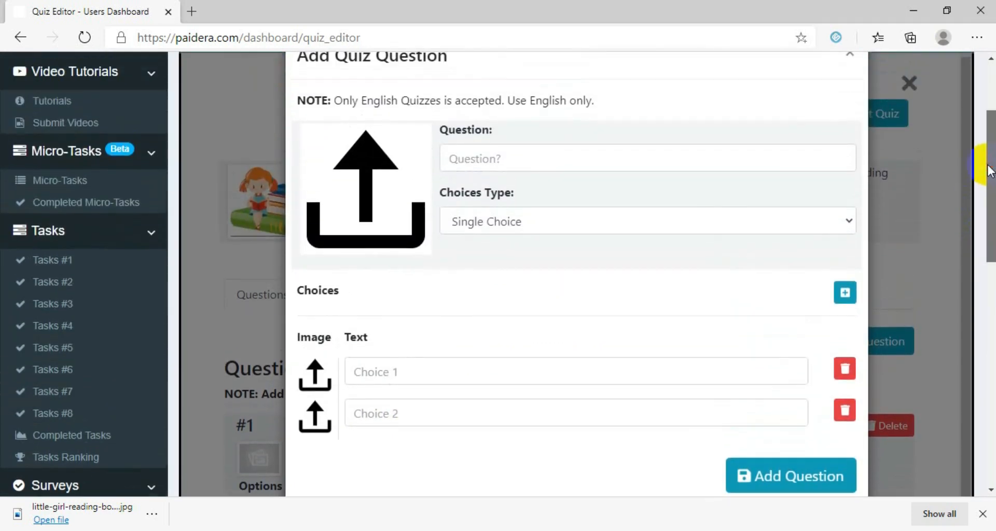
- Copy "How long do you read daily ?" from the Quize notes in Notepad into the new question's text
{"action": "left_click", "coordinate": [592, 526]}
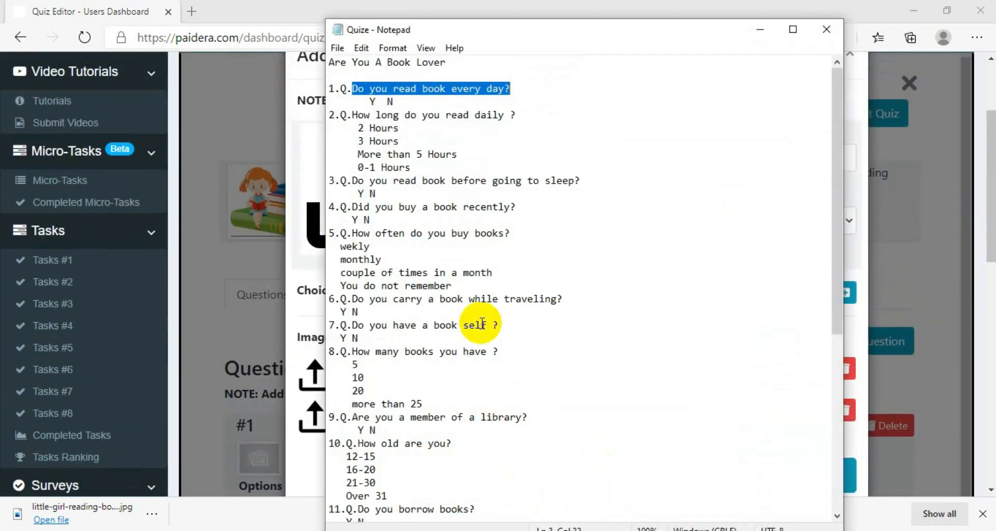
{"action": "left_click_drag", "start_coordinate": [355, 113], "coordinate": [433, 119]}
{"action": "left_click", "coordinate": [510, 115]}
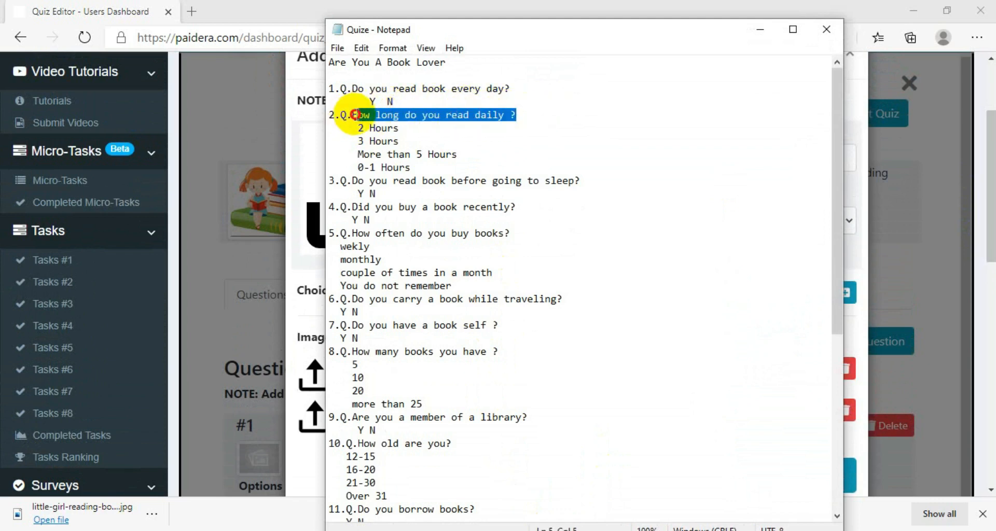
{"action": "right_click", "coordinate": [430, 117]}
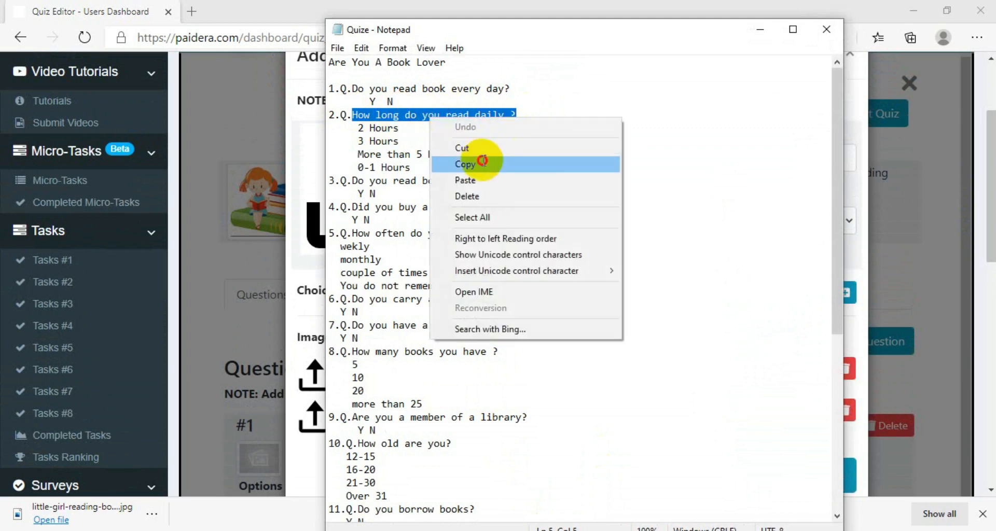
{"action": "left_click", "coordinate": [493, 161]}
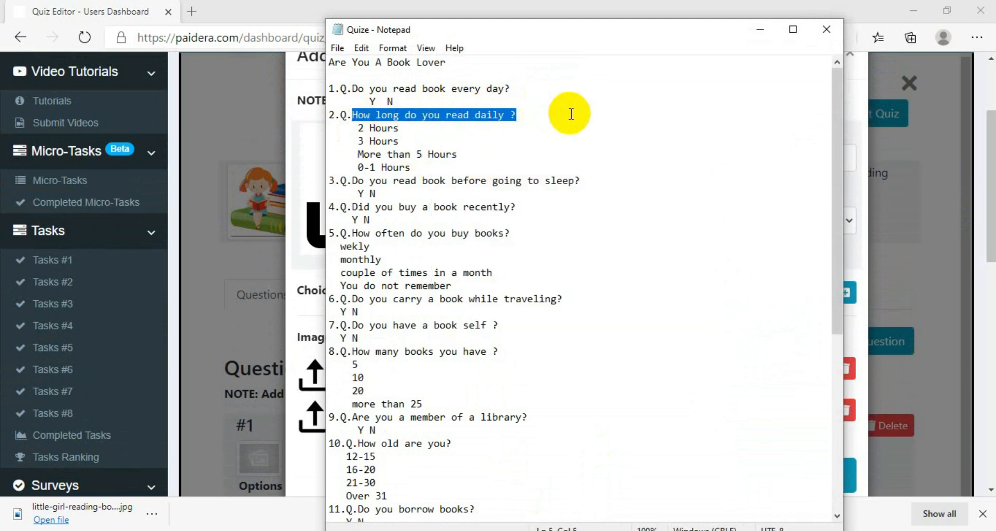
{"action": "left_click", "coordinate": [754, 31]}
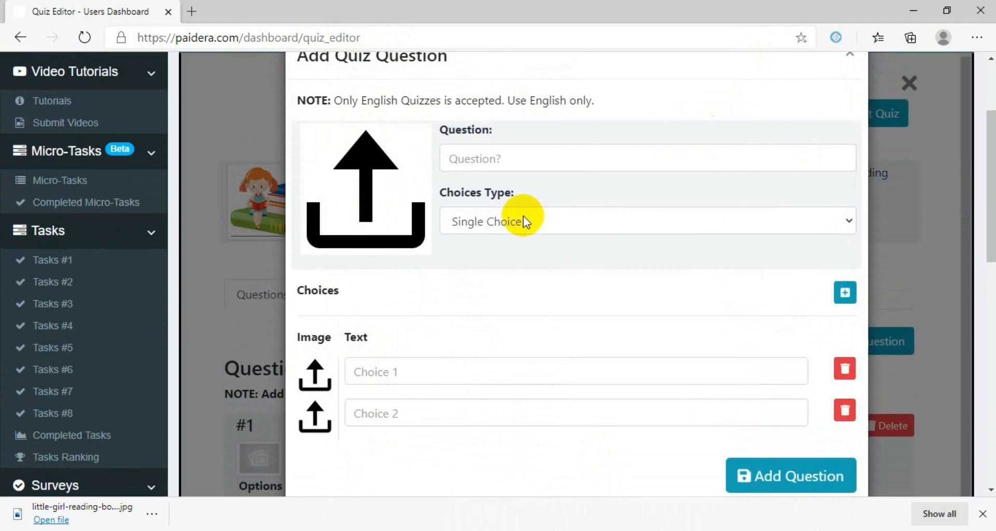
{"action": "left_click", "coordinate": [513, 158]}
{"action": "right_click", "coordinate": [515, 160]}
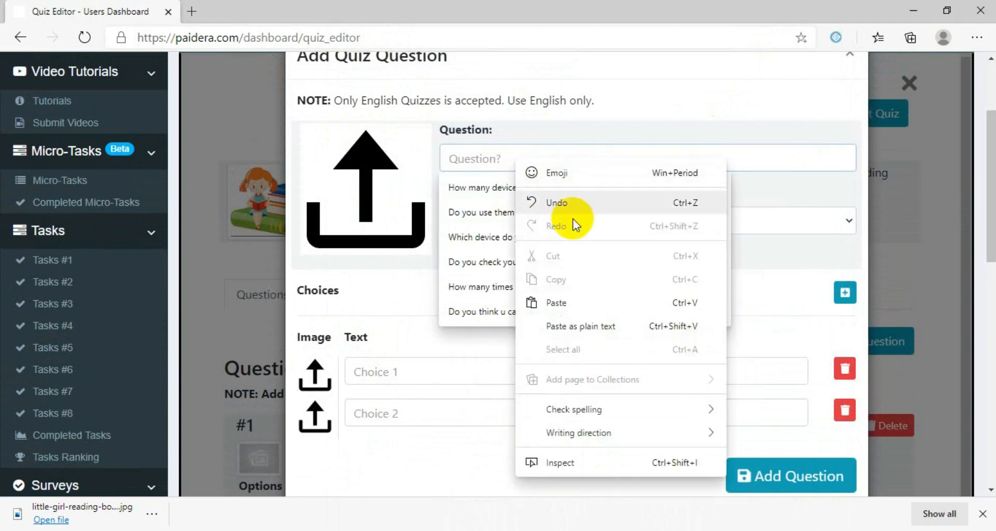
{"action": "left_click", "coordinate": [577, 300]}
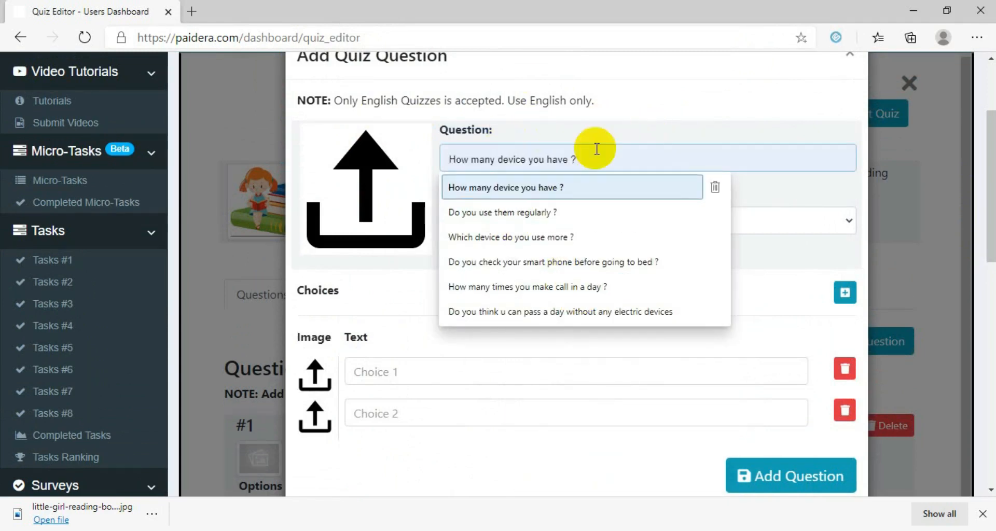
{"action": "left_click", "coordinate": [628, 158]}
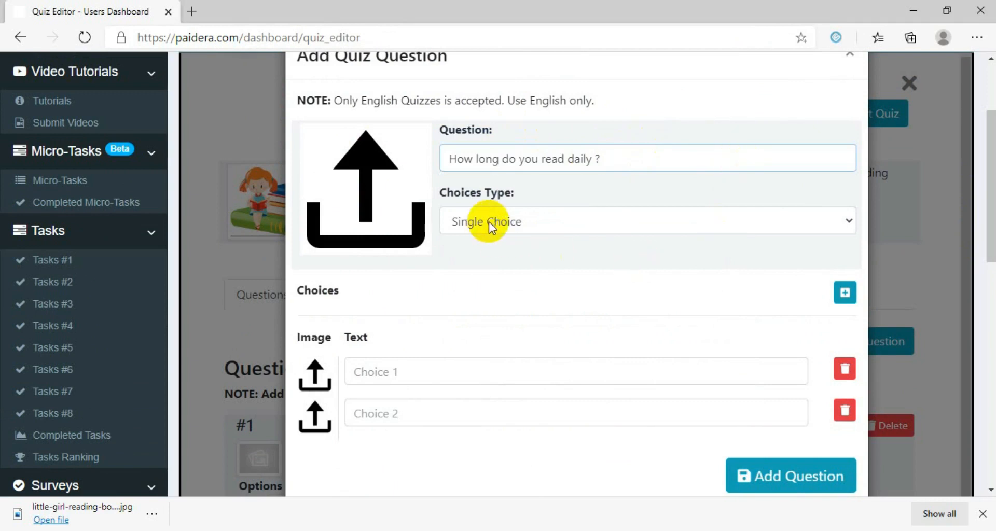
- Set the second question's choices type to Multiple Choices and add two more choice rows, making four
{"action": "left_click", "coordinate": [848, 225]}
{"action": "left_click", "coordinate": [536, 263]}
{"action": "left_click_drag", "start_coordinate": [988, 256], "coordinate": [985, 278]}
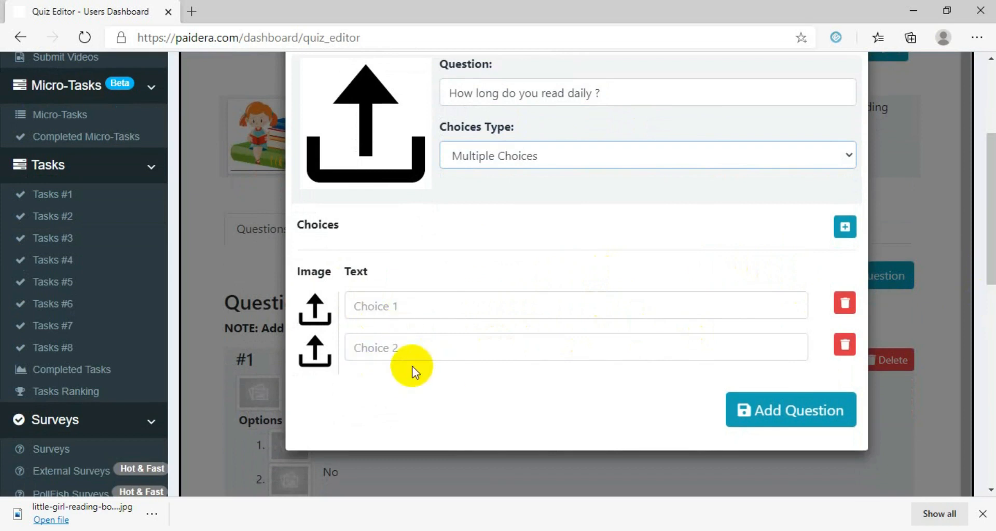
{"action": "left_click", "coordinate": [845, 231]}
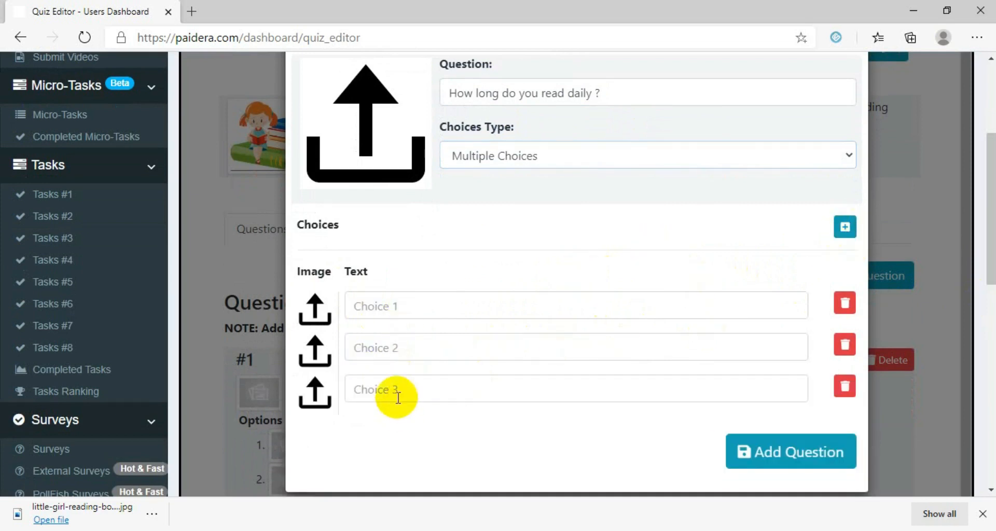
{"action": "left_click", "coordinate": [843, 228]}
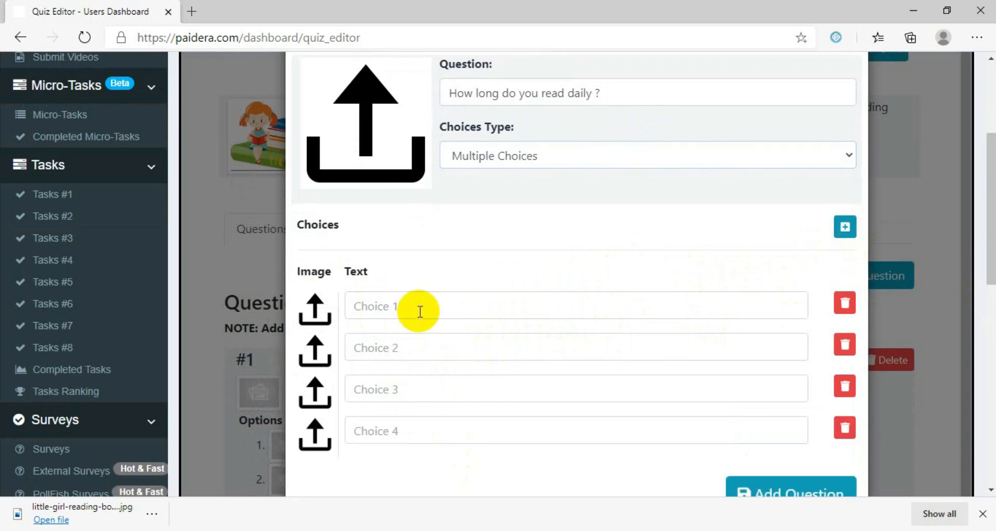
- Copy the answers 2 Hours, 3 Hours, More than 5 Hours and 0-1 Hours from the Notepad notes into the first choice
{"action": "left_click", "coordinate": [398, 311]}
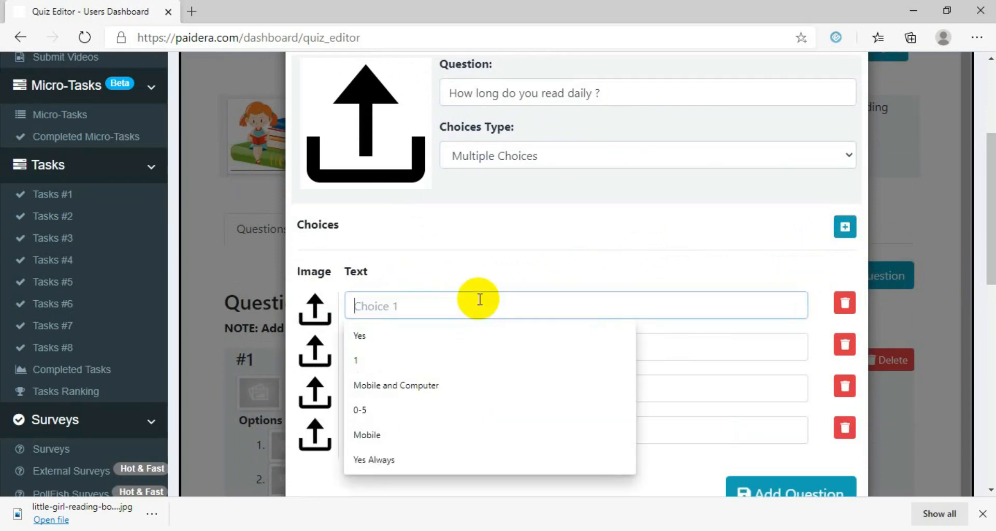
{"action": "left_click", "coordinate": [611, 529]}
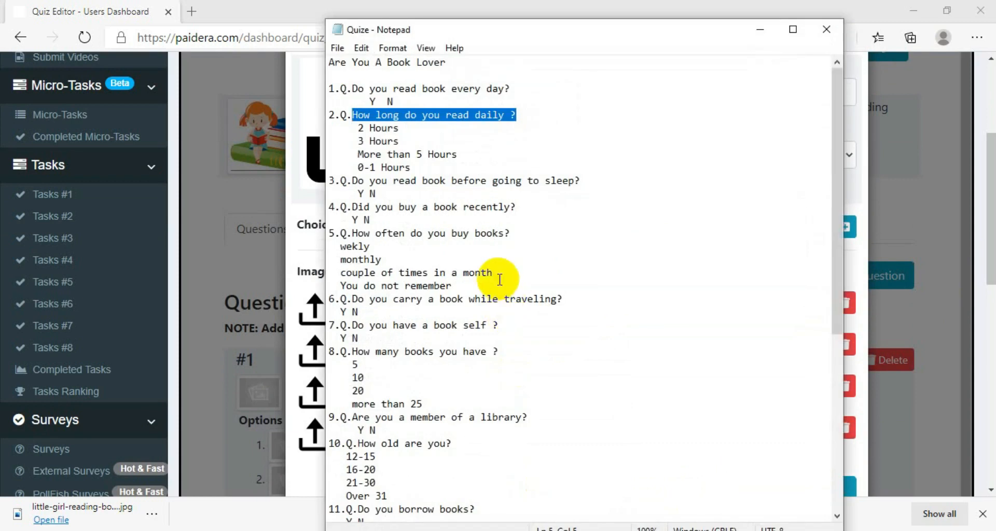
{"action": "left_click_drag", "start_coordinate": [410, 167], "coordinate": [347, 127]}
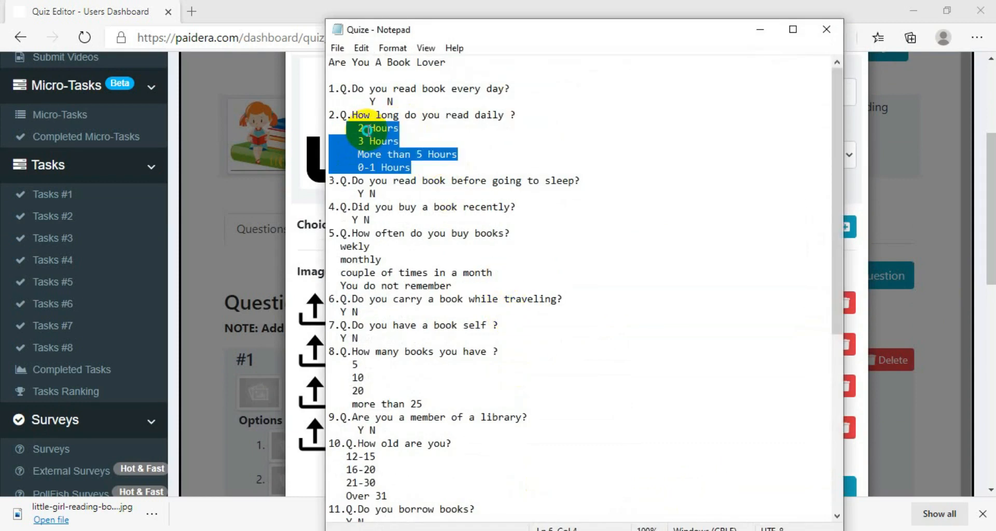
{"action": "right_click", "coordinate": [366, 129]}
{"action": "left_click", "coordinate": [428, 177]}
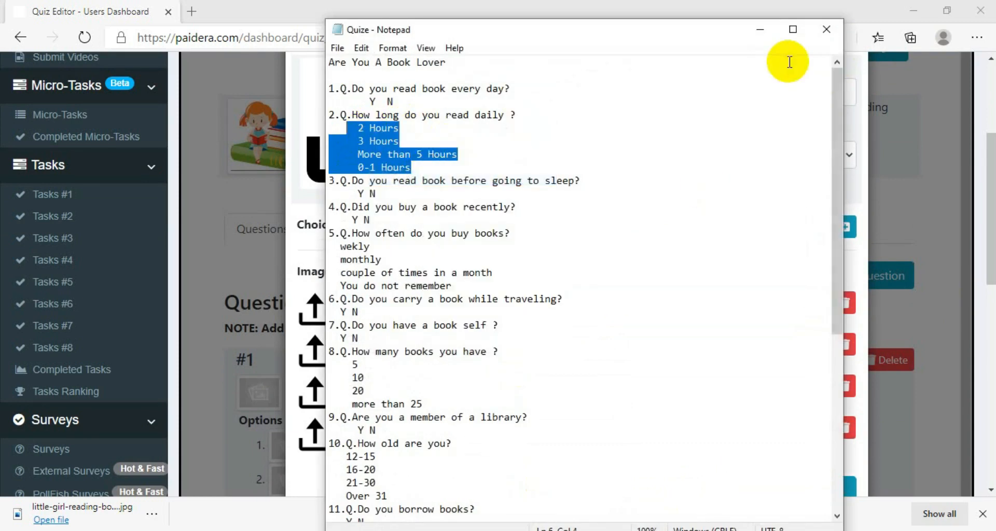
{"action": "left_click", "coordinate": [770, 40]}
{"action": "left_click", "coordinate": [429, 316]}
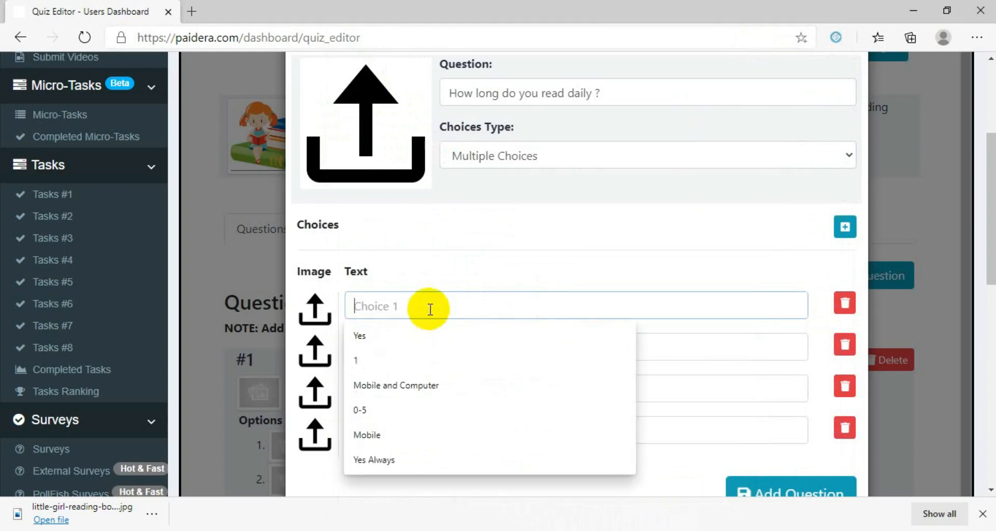
{"action": "right_click", "coordinate": [429, 316]}
{"action": "left_click", "coordinate": [474, 351]}
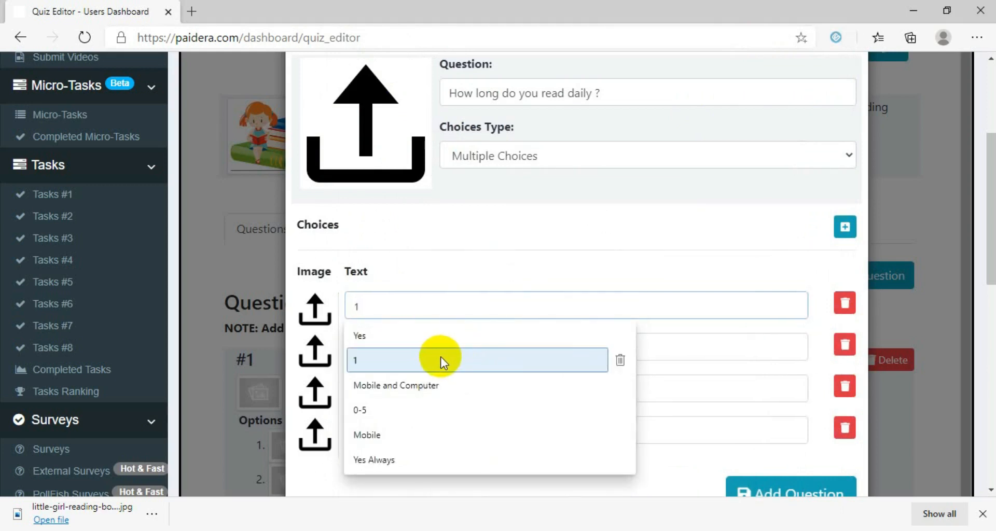
{"action": "key", "text": "ctrl+v"}
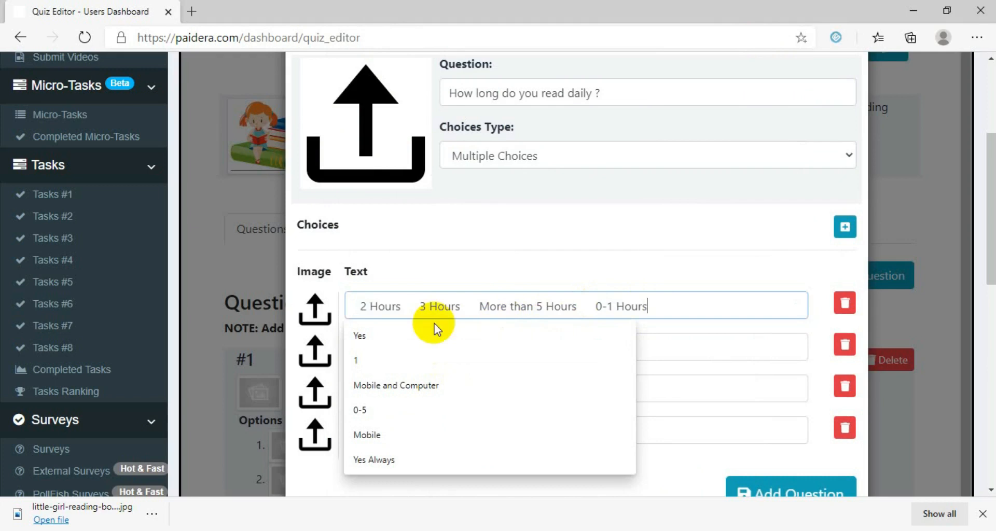
- Move the answer 3 Hours out of the first choice and into the second choice
{"action": "left_click_drag", "start_coordinate": [418, 305], "coordinate": [452, 305]}
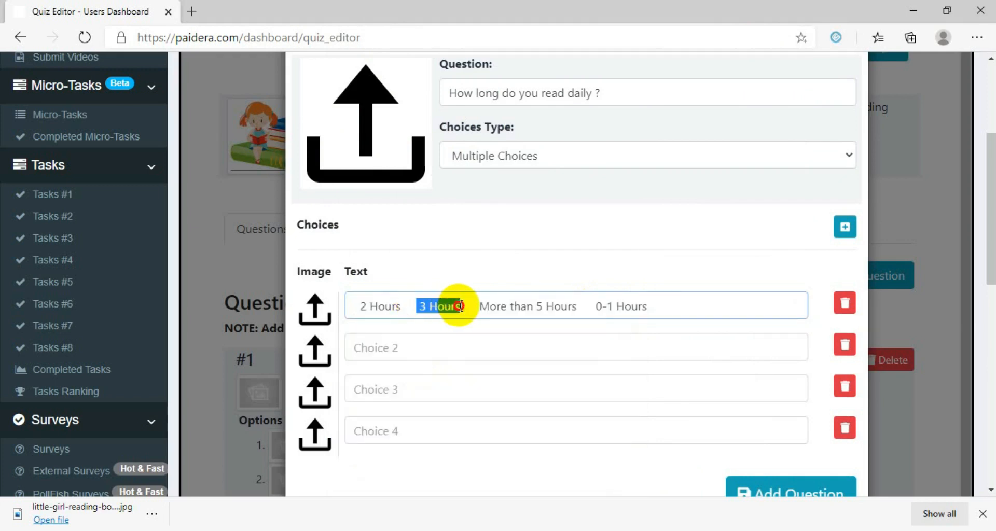
{"action": "right_click", "coordinate": [442, 313]}
{"action": "left_click", "coordinate": [493, 238]}
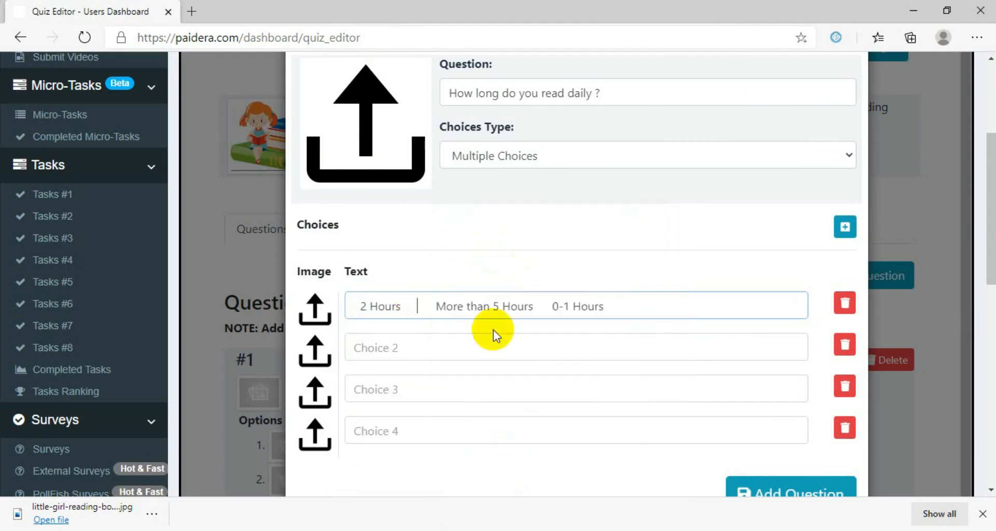
{"action": "left_click", "coordinate": [412, 353]}
{"action": "right_click", "coordinate": [412, 353]}
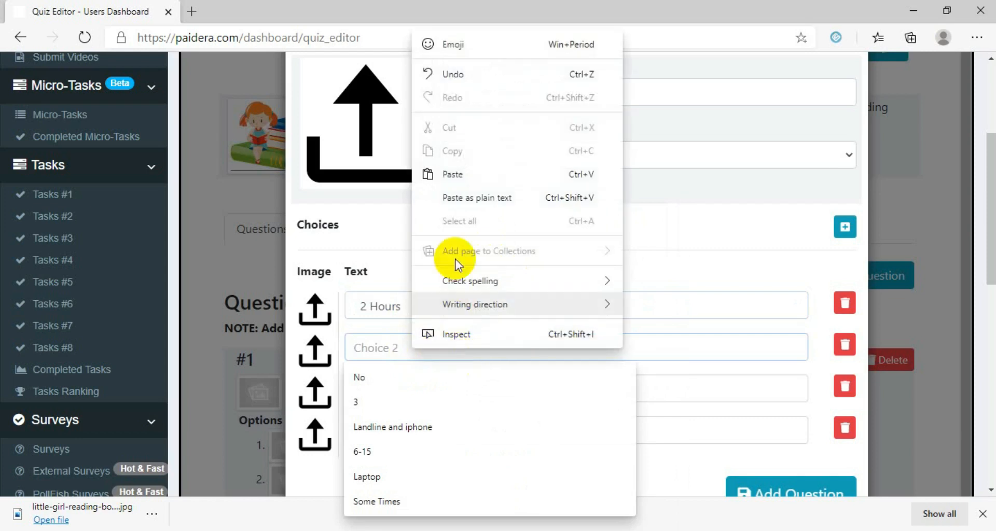
{"action": "left_click", "coordinate": [456, 173]}
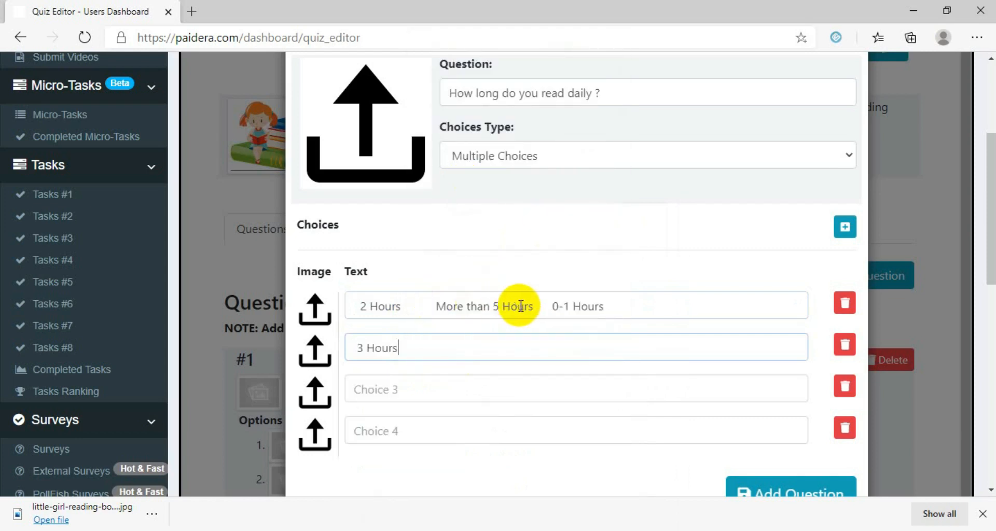
- Move the answer More than 5 Hours out of the first choice and into the third choice
{"action": "left_click_drag", "start_coordinate": [436, 306], "coordinate": [534, 312]}
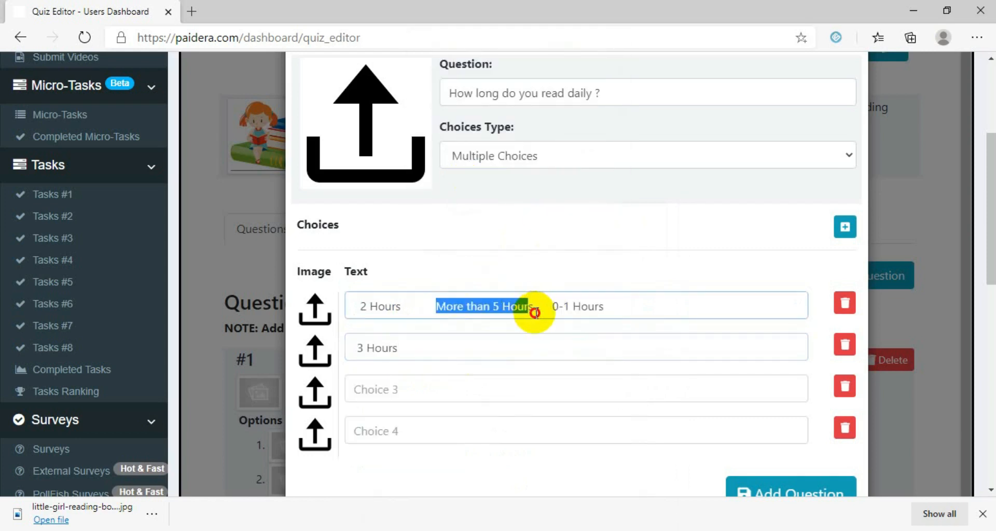
{"action": "right_click", "coordinate": [498, 306]}
{"action": "left_click", "coordinate": [550, 233]}
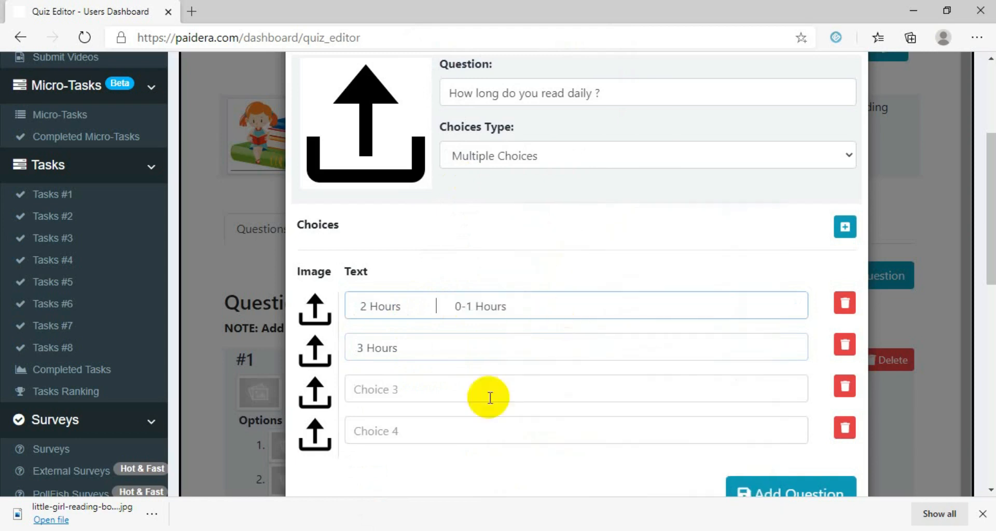
{"action": "right_click", "coordinate": [427, 390]}
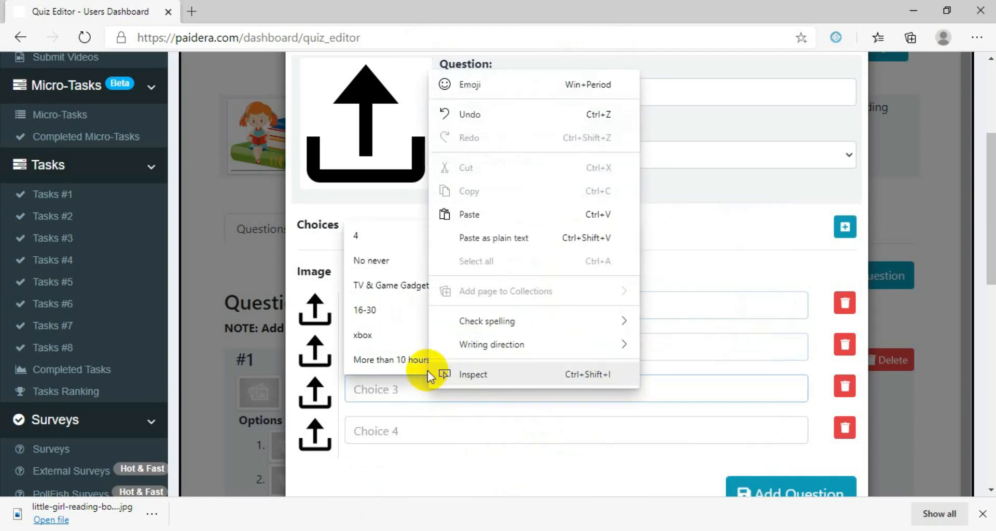
{"action": "left_click", "coordinate": [477, 214]}
- Put the answer 0-1 Hours into the fourth choice and remove it from the first, leaving only 2 Hours there
{"action": "left_click_drag", "start_coordinate": [452, 306], "coordinate": [519, 308]}
{"action": "right_click", "coordinate": [472, 307]}
{"action": "left_click", "coordinate": [568, 266]}
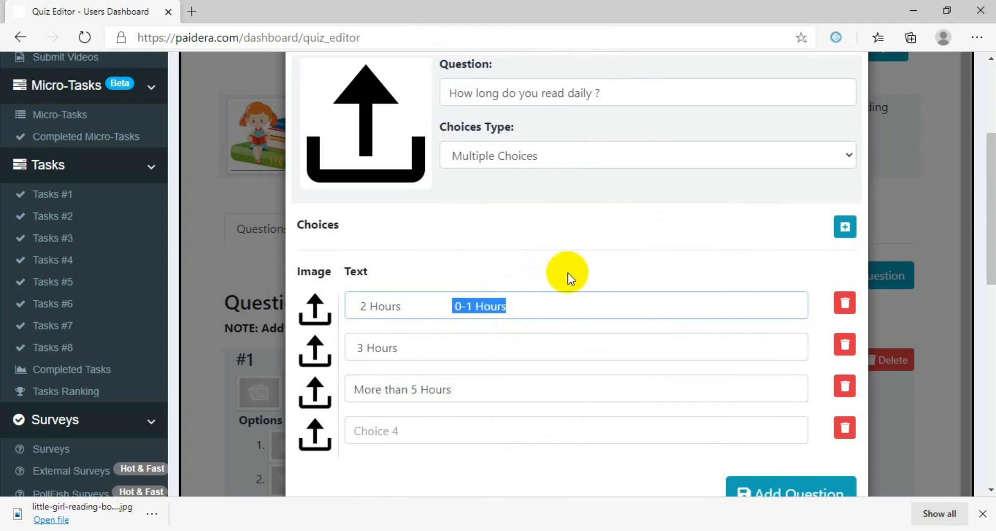
{"action": "left_click", "coordinate": [420, 430]}
{"action": "right_click", "coordinate": [421, 430]}
{"action": "left_click", "coordinate": [471, 255]}
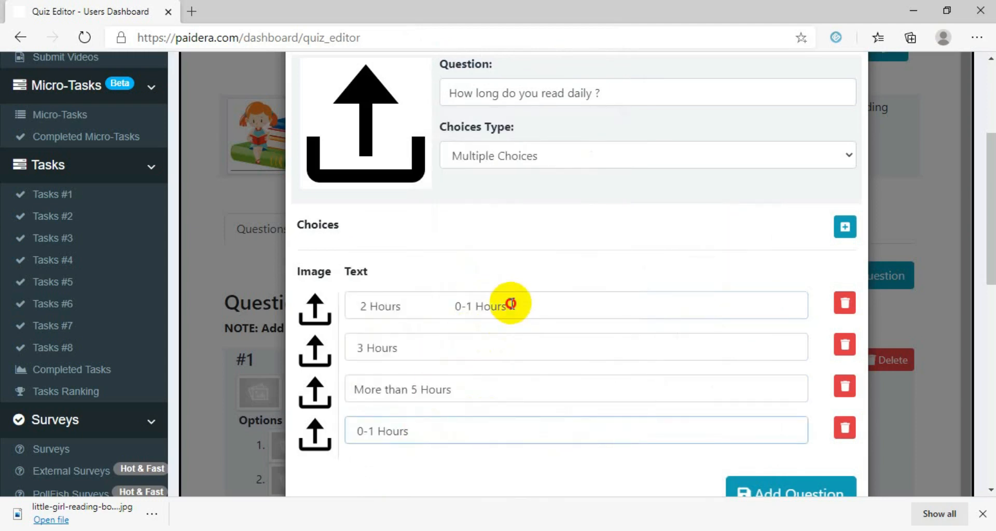
{"action": "left_click_drag", "start_coordinate": [510, 303], "coordinate": [439, 305]}
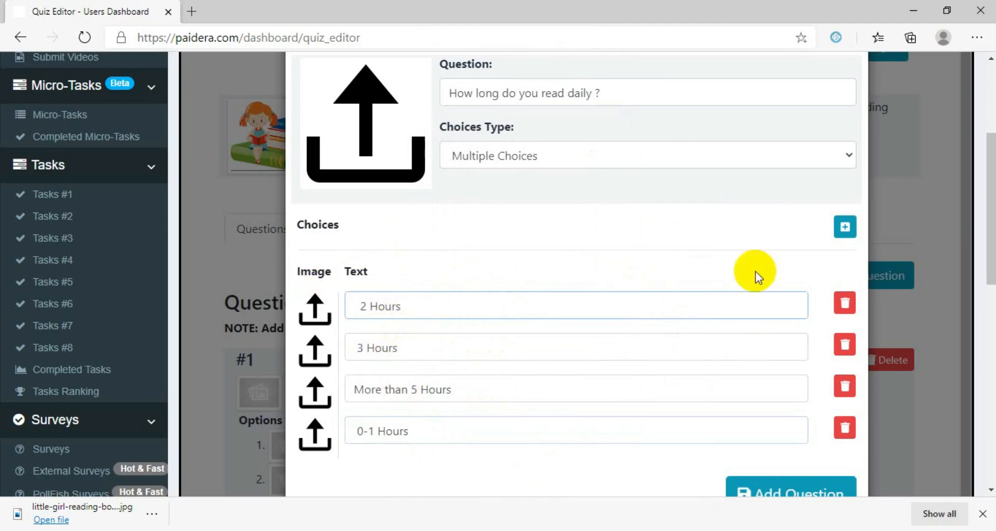
- Add the "How long do you read daily ?" question to the quiz and confirm it
{"action": "scroll", "coordinate": [991, 202], "scroll_direction": "up", "scroll_amount": 1}
{"action": "left_click_drag", "start_coordinate": [990, 213], "coordinate": [988, 249]}
{"action": "left_click", "coordinate": [787, 346]}
{"action": "left_click", "coordinate": [555, 310]}
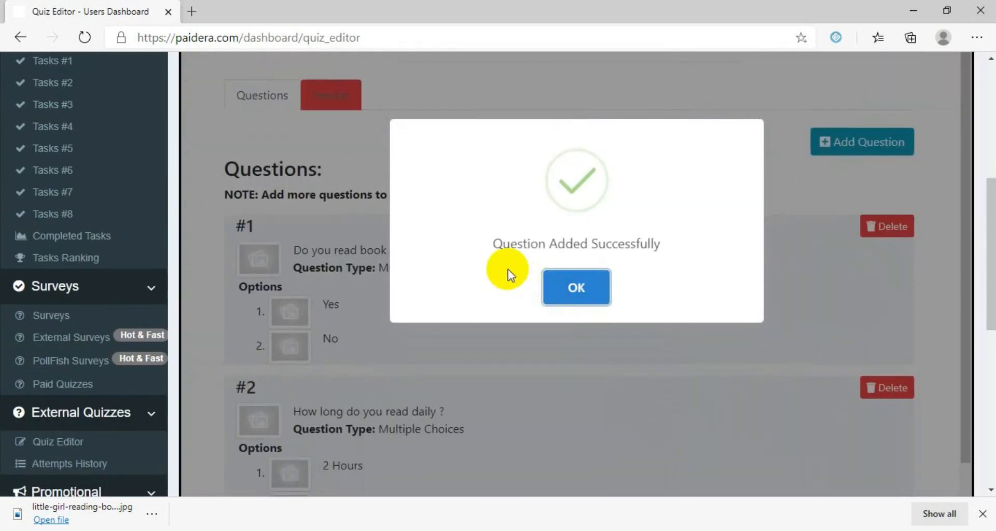
{"action": "left_click", "coordinate": [565, 290]}
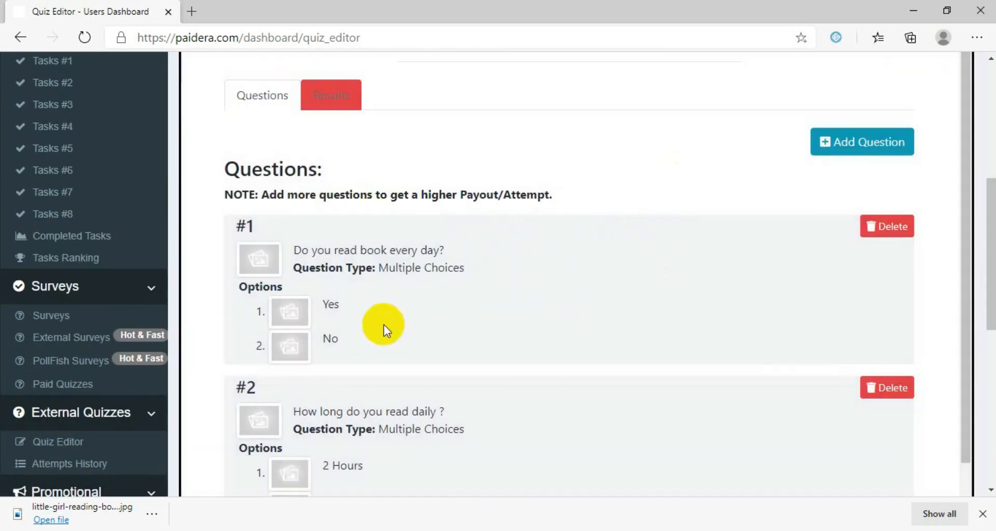
- Open a blank form for the quiz's third question
{"action": "scroll", "coordinate": [495, 324], "scroll_direction": "down", "scroll_amount": 4}
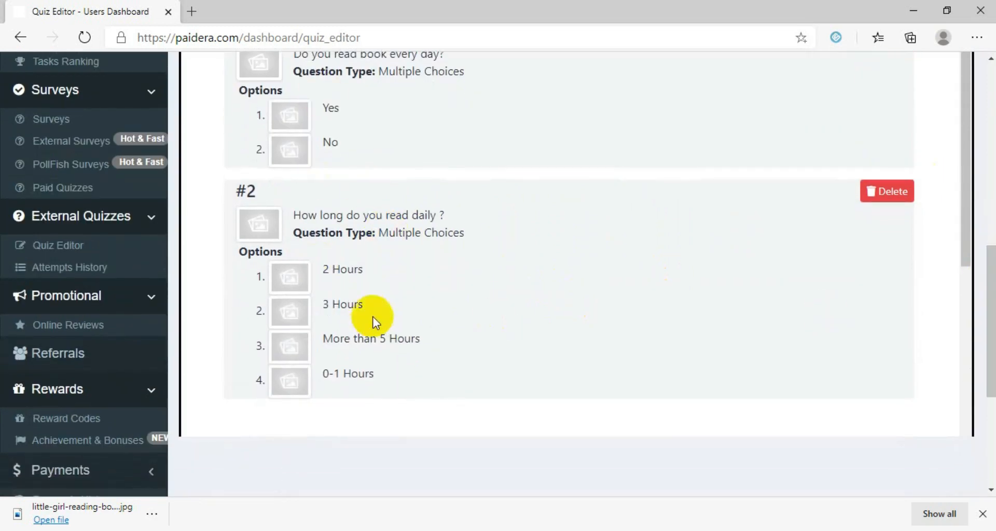
{"action": "left_click_drag", "start_coordinate": [989, 300], "coordinate": [985, 244]}
{"action": "left_click", "coordinate": [822, 120]}
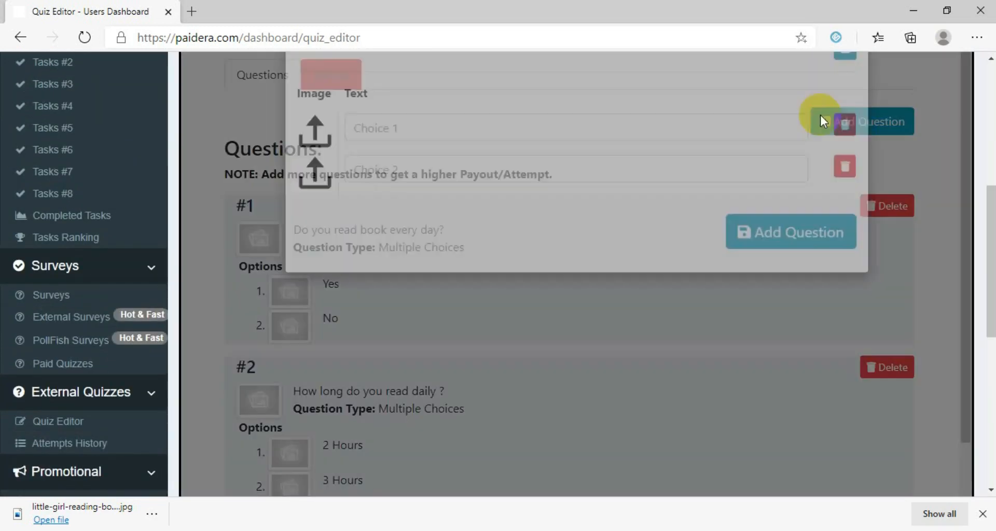
{"action": "left_click_drag", "start_coordinate": [989, 289], "coordinate": [983, 212]}
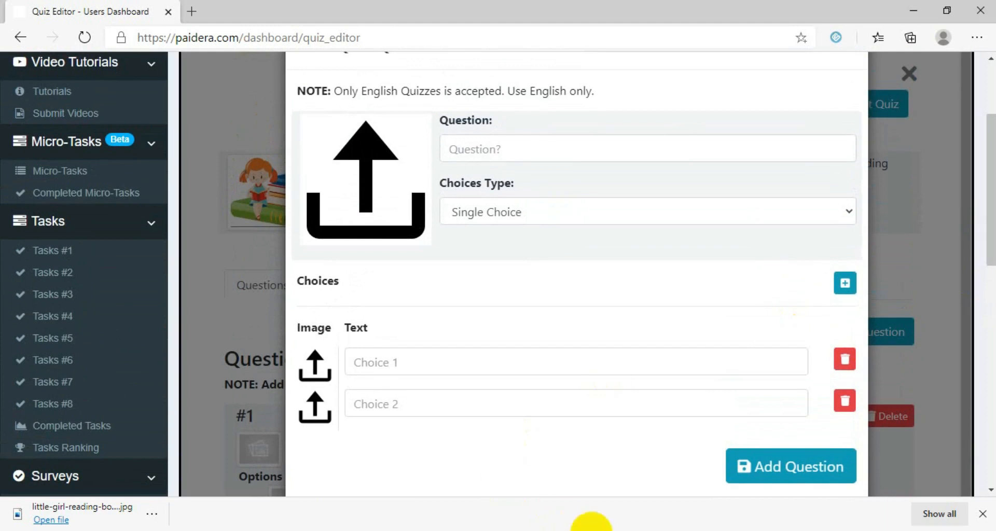
- Copy "Do you read book before going to sleep?" from the Quize notes in Notepad into the new question's text
{"action": "left_click", "coordinate": [588, 526]}
{"action": "left_click_drag", "start_coordinate": [353, 180], "coordinate": [579, 180]}
{"action": "right_click", "coordinate": [527, 180]}
{"action": "left_click", "coordinate": [562, 227]}
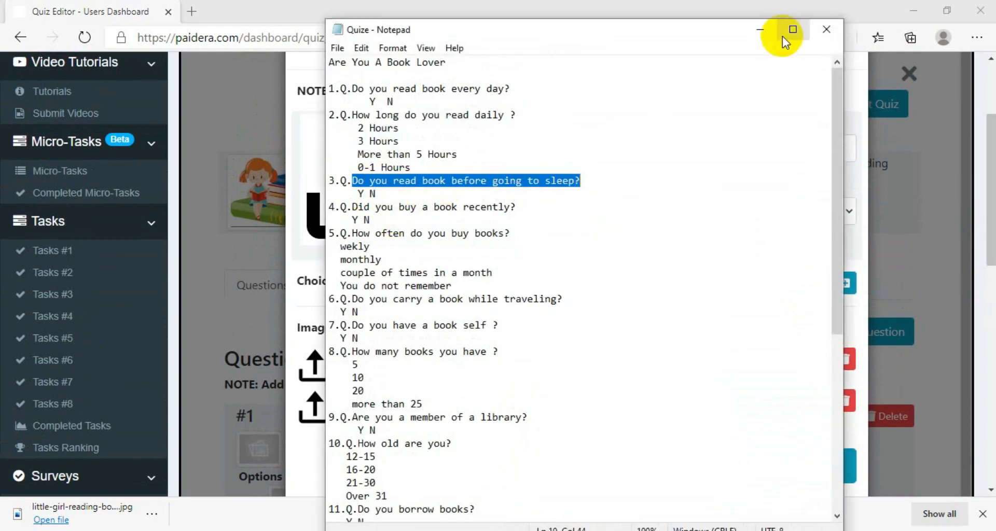
{"action": "left_click", "coordinate": [762, 31]}
{"action": "right_click", "coordinate": [526, 148]}
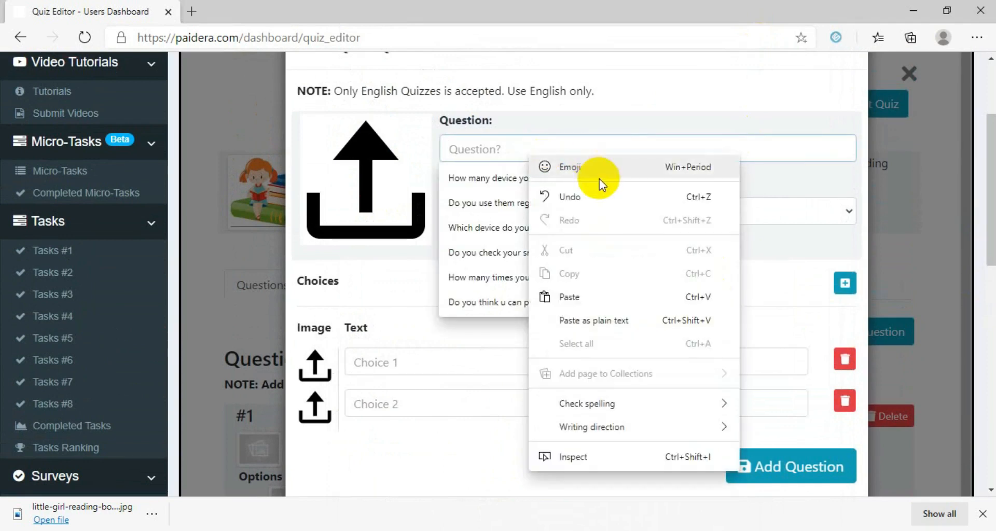
{"action": "left_click", "coordinate": [582, 295]}
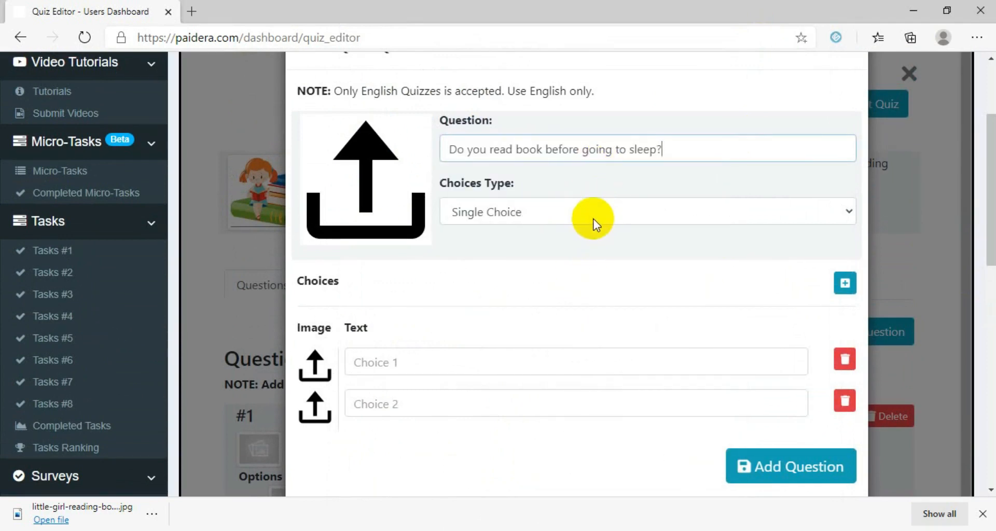
- Set the third question's choices type to Multiple Choices and fill its two choices with Yes and No
{"action": "left_click", "coordinate": [759, 217]}
{"action": "left_click", "coordinate": [610, 253]}
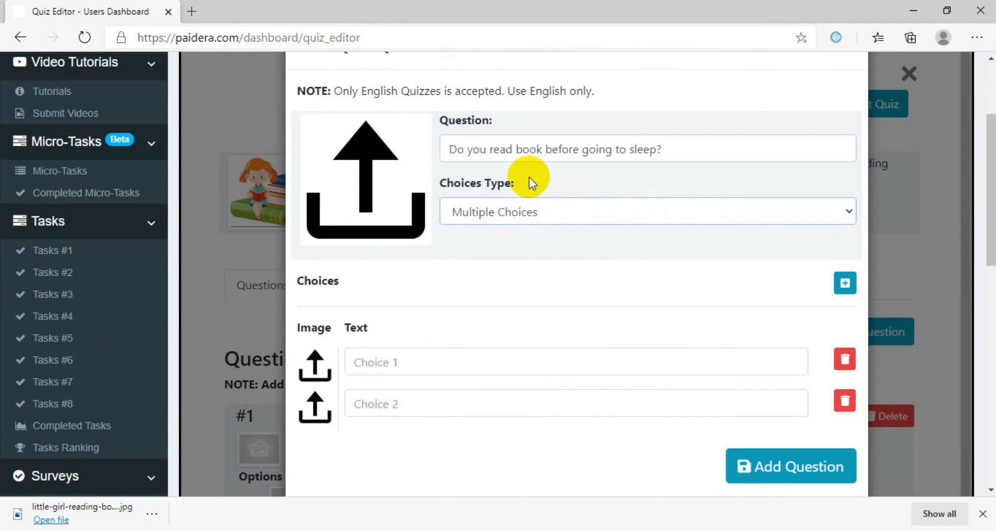
{"action": "left_click", "coordinate": [439, 368]}
{"action": "left_click", "coordinate": [455, 390]}
{"action": "left_click", "coordinate": [437, 402]}
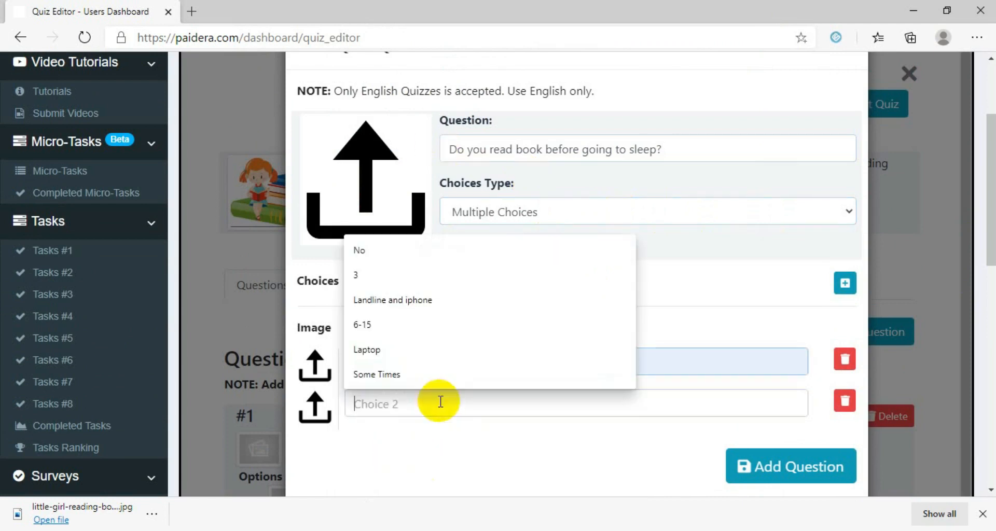
{"action": "left_click", "coordinate": [409, 250]}
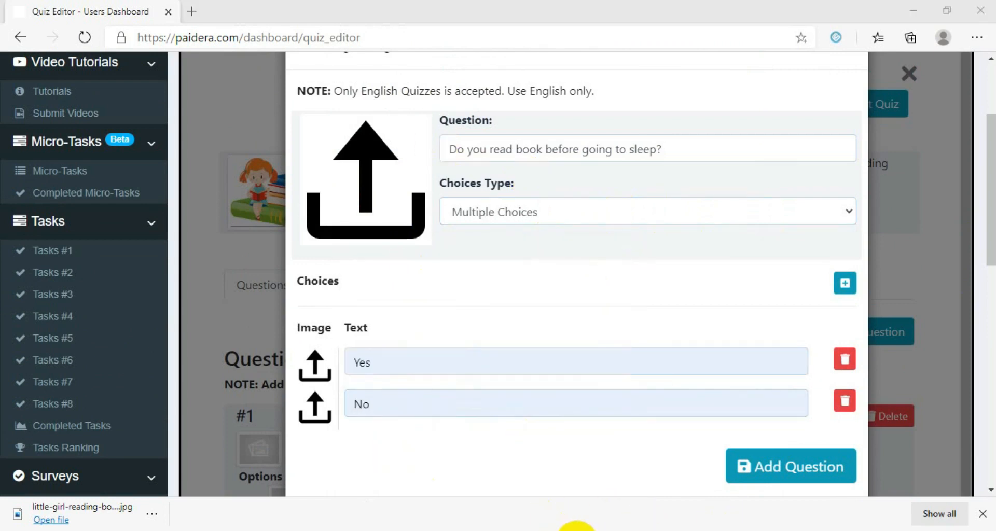
- Add the "Do you read book before going to sleep?" question to the quiz and confirm it
{"action": "left_click", "coordinate": [596, 528]}
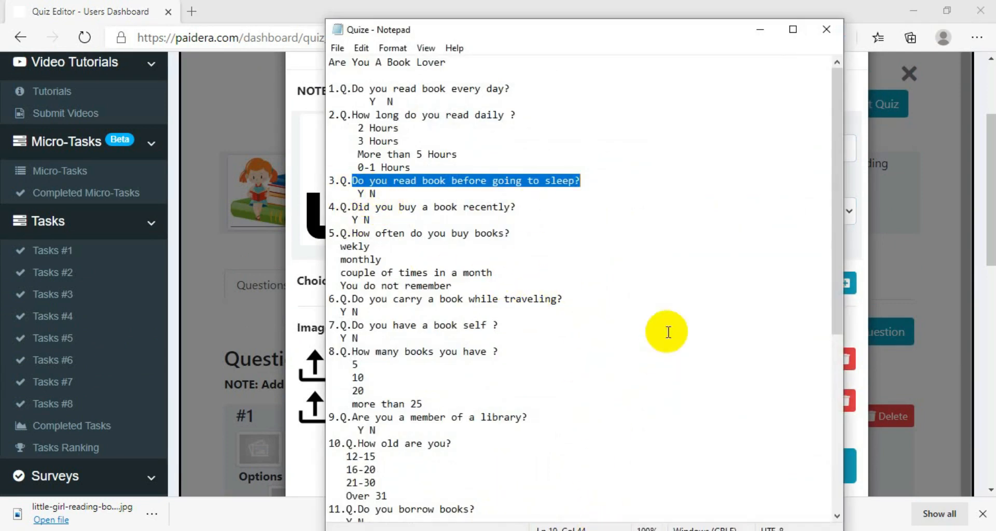
{"action": "left_click", "coordinate": [760, 29]}
{"action": "left_click", "coordinate": [783, 461]}
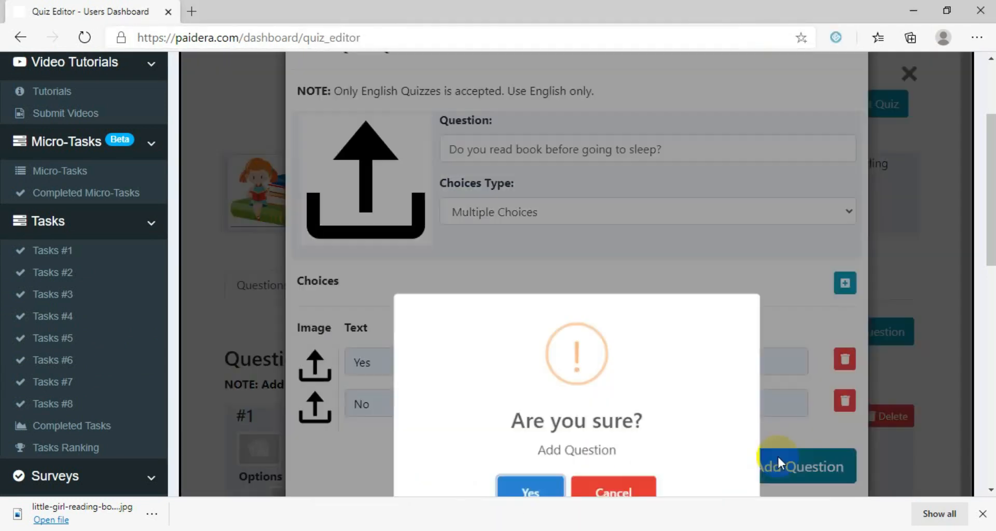
{"action": "left_click_drag", "start_coordinate": [990, 145], "coordinate": [675, 200]}
{"action": "left_click", "coordinate": [537, 313]}
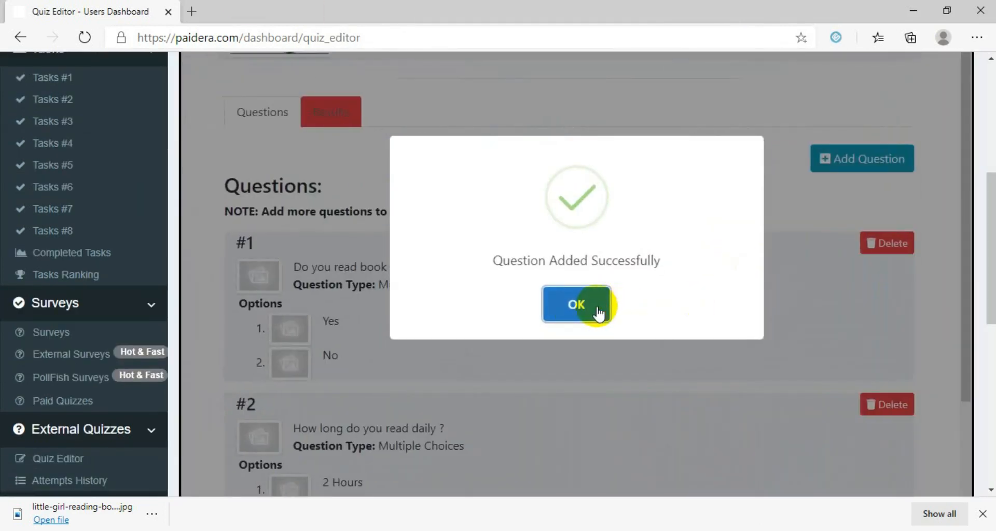
{"action": "left_click", "coordinate": [610, 307]}
- Open a blank form for the quiz's thirteenth question
{"action": "left_click_drag", "start_coordinate": [969, 73], "coordinate": [993, 529]}
{"action": "left_click_drag", "start_coordinate": [993, 313], "coordinate": [990, 470]}
{"action": "left_click_drag", "start_coordinate": [967, 102], "coordinate": [989, 258]}
{"action": "left_click_drag", "start_coordinate": [989, 358], "coordinate": [991, 59]}
{"action": "left_click_drag", "start_coordinate": [970, 280], "coordinate": [963, 208]}
{"action": "left_click", "coordinate": [884, 453]}
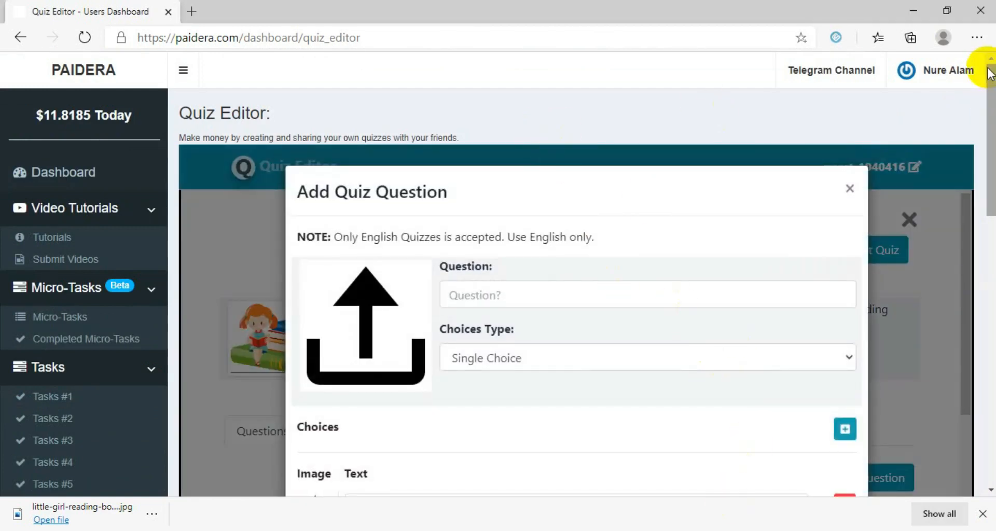
{"action": "left_click_drag", "start_coordinate": [989, 99], "coordinate": [988, 136]}
- Copy "You are from?" from the Quize notes in Notepad into the new question's text
{"action": "left_click", "coordinate": [716, 530]}
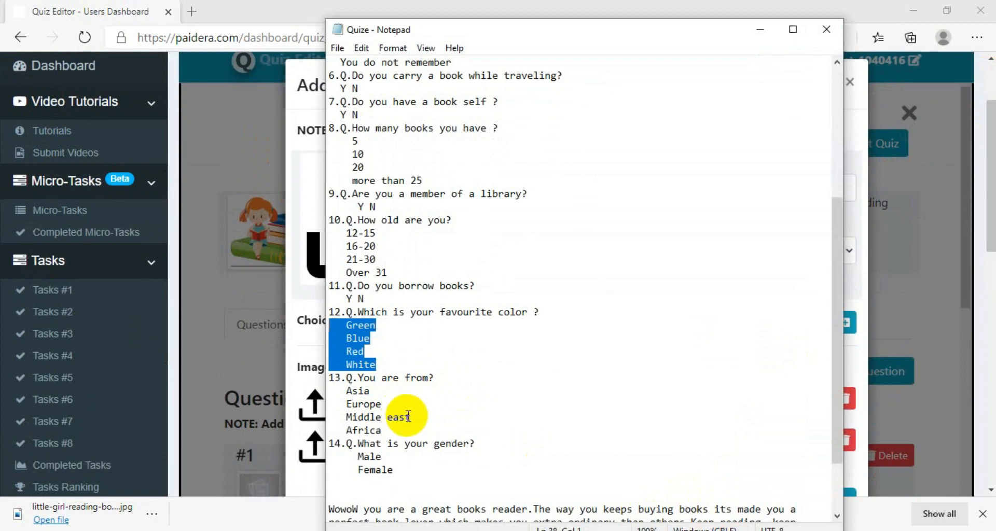
{"action": "left_click_drag", "start_coordinate": [358, 377], "coordinate": [433, 379]}
{"action": "right_click", "coordinate": [410, 381]}
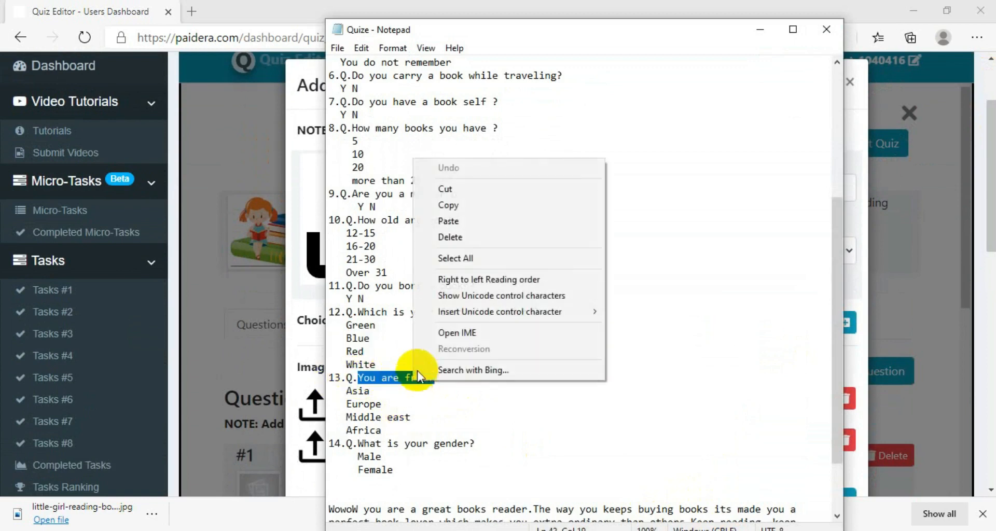
{"action": "left_click", "coordinate": [410, 206]}
{"action": "left_click", "coordinate": [507, 187]}
{"action": "right_click", "coordinate": [507, 187]}
{"action": "left_click", "coordinate": [551, 336]}
- Set the "You are from?" question's choices type to Multiple Choices and add two more choice rows, making four
{"action": "left_click", "coordinate": [785, 254]}
{"action": "left_click", "coordinate": [640, 288]}
{"action": "left_click_drag", "start_coordinate": [994, 233], "coordinate": [994, 278]}
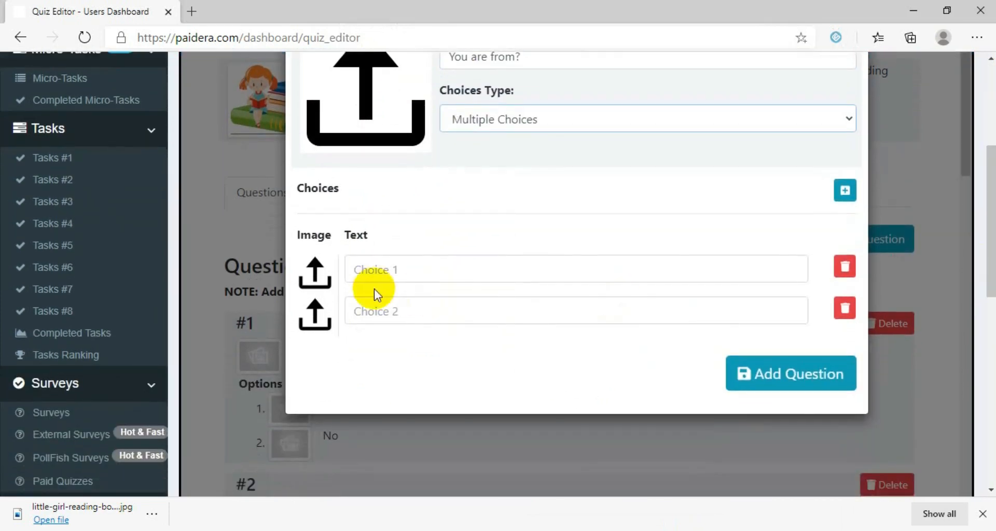
{"action": "left_click", "coordinate": [845, 191]}
{"action": "left_click", "coordinate": [845, 192]}
- Copy the answers Asia, Europe, Middle east and Africa from the Notepad notes into the first choice
{"action": "left_click", "coordinate": [730, 529]}
{"action": "left_click_drag", "start_coordinate": [383, 429], "coordinate": [334, 392]}
{"action": "right_click", "coordinate": [356, 400]}
{"action": "left_click", "coordinate": [415, 221]}
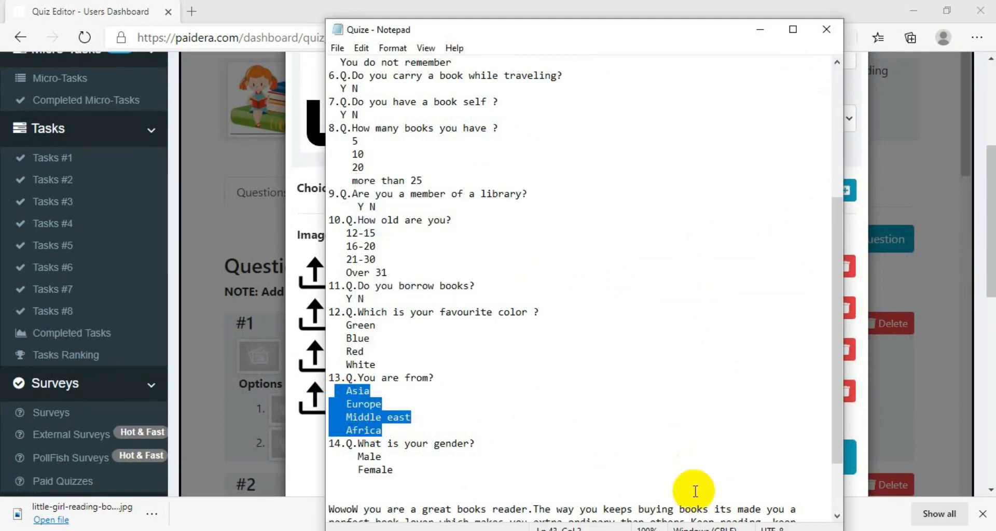
{"action": "left_click", "coordinate": [698, 529]}
{"action": "left_click", "coordinate": [416, 275]}
{"action": "right_click", "coordinate": [416, 275]}
{"action": "left_click", "coordinate": [457, 358]}
- Move Europe, Middle east and Africa together from the first choice into the second, leaving only Asia in the first
{"action": "left_click_drag", "start_coordinate": [390, 270], "coordinate": [558, 271]}
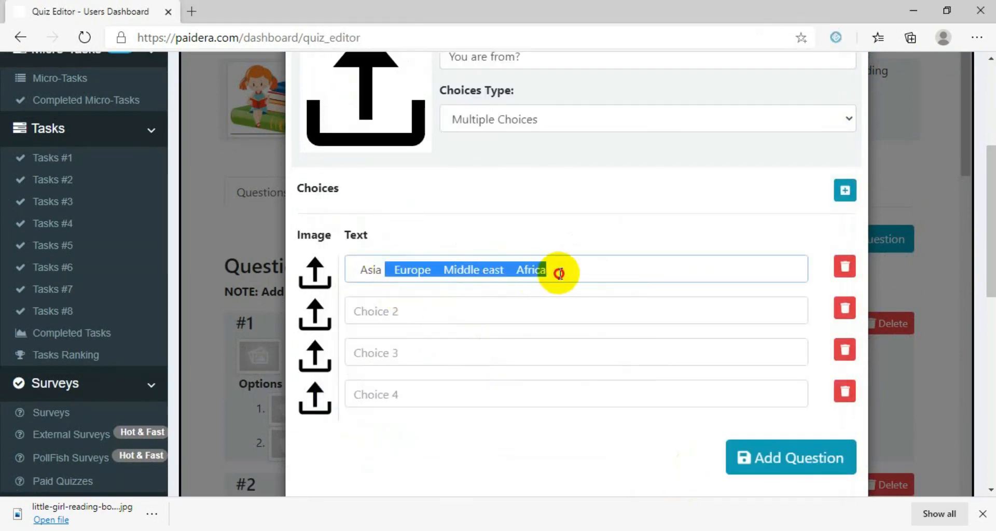
{"action": "right_click", "coordinate": [485, 270]}
{"action": "left_click", "coordinate": [521, 234]}
{"action": "left_click", "coordinate": [406, 311]}
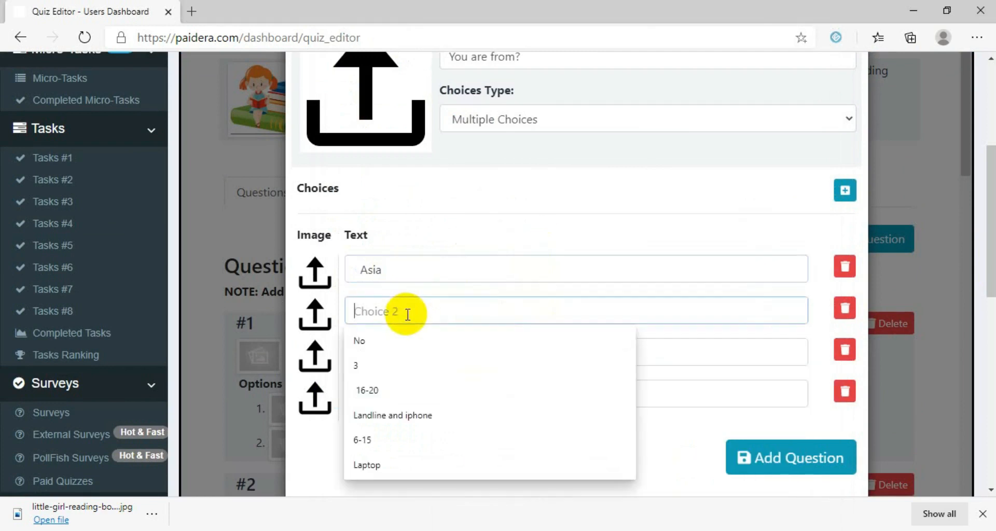
{"action": "key", "text": "ctrl+v"}
- Move Middle east and Africa together from the second choice into the third, leaving only Europe in the second
{"action": "left_click_drag", "start_coordinate": [407, 311], "coordinate": [546, 312]}
{"action": "right_click", "coordinate": [498, 311]}
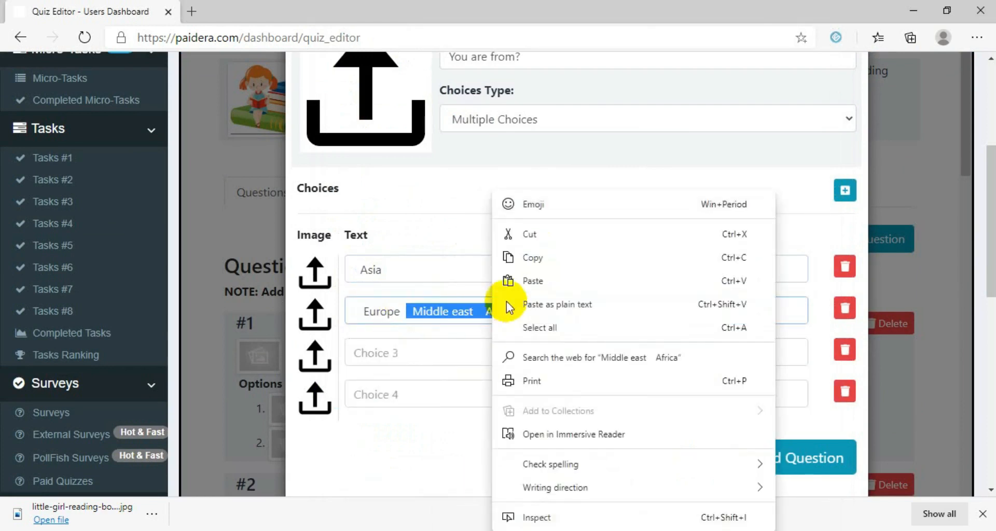
{"action": "left_click", "coordinate": [511, 232]}
{"action": "left_click", "coordinate": [462, 347]}
{"action": "key", "text": "ctrl+v"}
- Move Africa from the third choice into the fourth, leaving only Middle east in the third
{"action": "double_click", "coordinate": [447, 353]}
{"action": "right_click", "coordinate": [447, 352]}
{"action": "left_click", "coordinate": [502, 73]}
{"action": "left_click", "coordinate": [382, 394]}
{"action": "key", "text": "ctrl+v"}
{"action": "left_click", "coordinate": [413, 349]}
{"action": "left_click", "coordinate": [367, 311]}
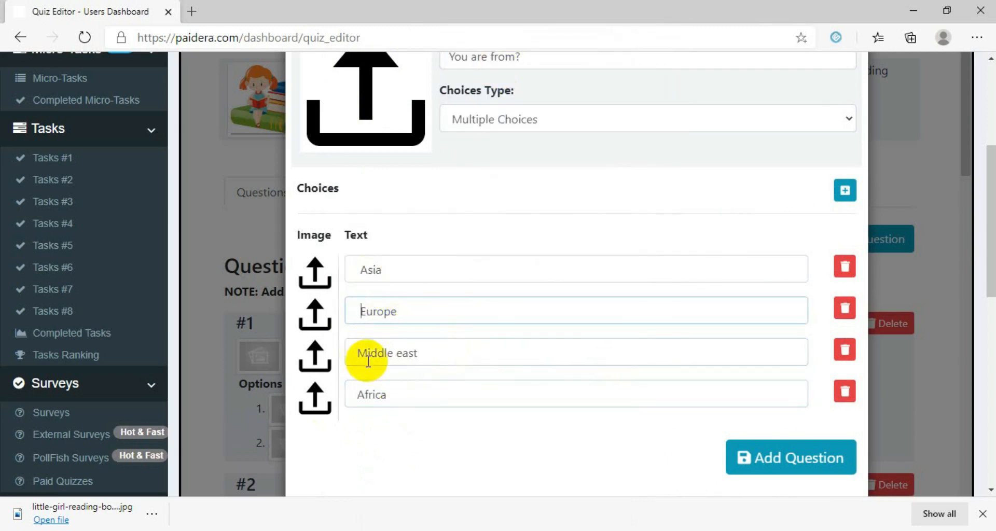
- Add the "You are from?" question to the quiz and confirm it
{"action": "left_click", "coordinate": [777, 454]}
{"action": "left_click", "coordinate": [562, 398]}
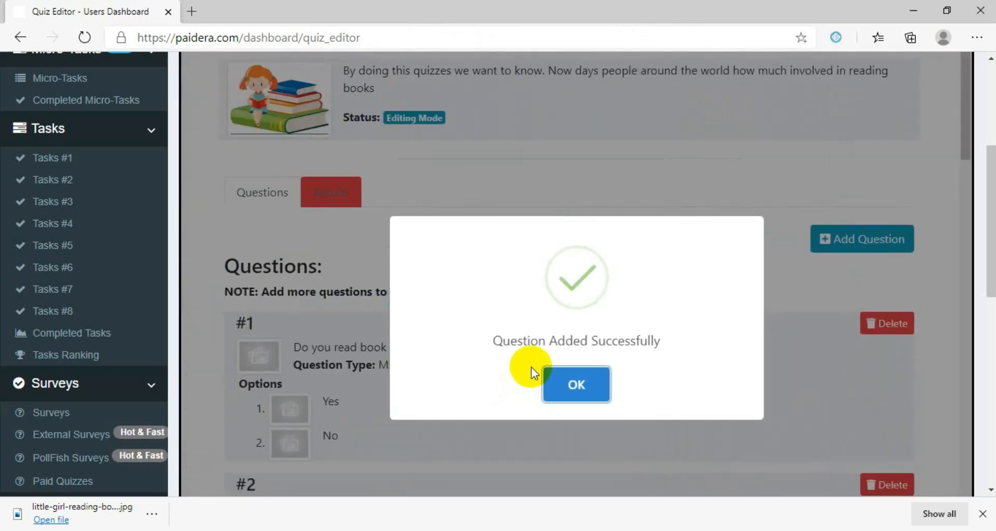
{"action": "left_click", "coordinate": [589, 390]}
{"action": "left_click_drag", "start_coordinate": [960, 111], "coordinate": [941, 506]}
{"action": "scroll", "coordinate": [954, 421], "scroll_direction": "down", "scroll_amount": 6}
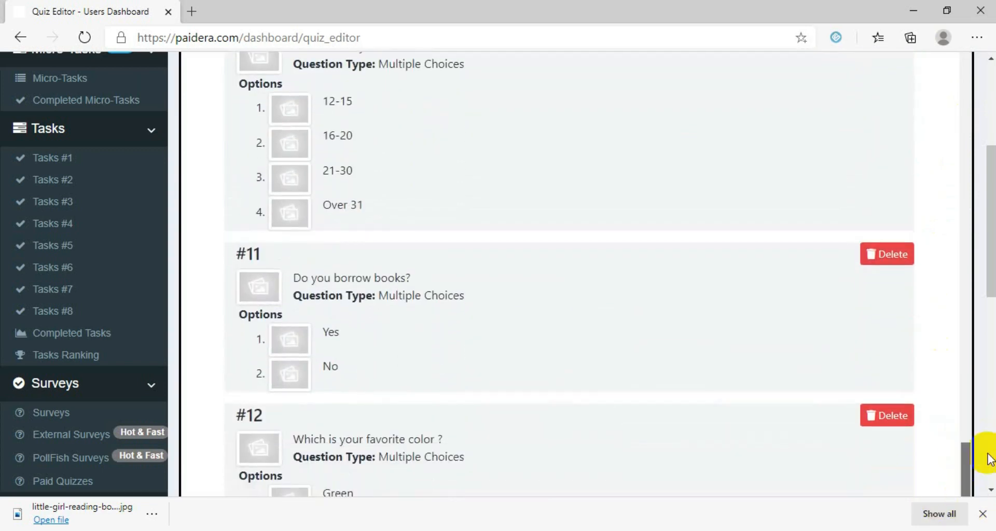
- Check the newly added question 13 at the end of the list and open a blank form for another quiz question
{"action": "left_click_drag", "start_coordinate": [988, 305], "coordinate": [988, 458]}
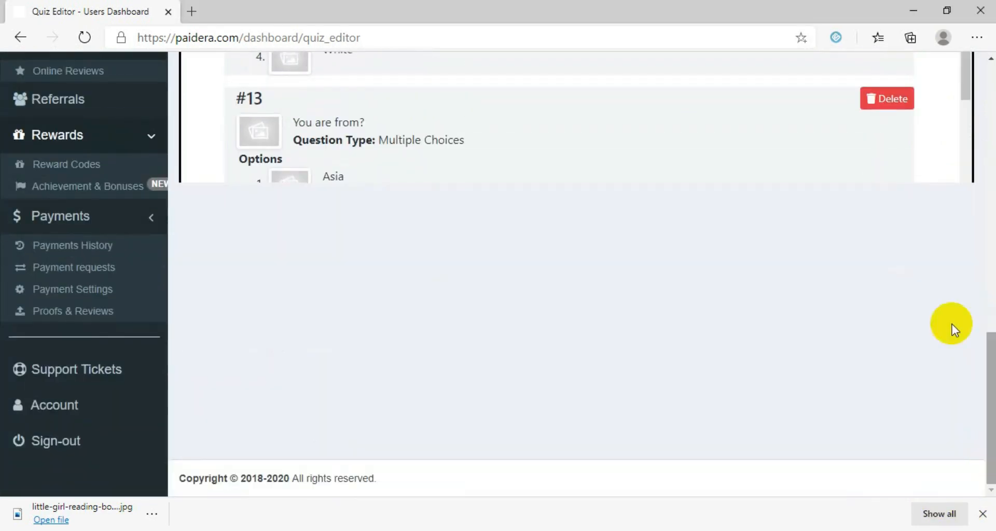
{"action": "mouse_move", "coordinate": [960, 78]}
{"action": "left_mouse_down"}
{"action": "mouse_move", "coordinate": [954, 179]}
{"action": "mouse_move", "coordinate": [952, 94]}
{"action": "left_mouse_up"}
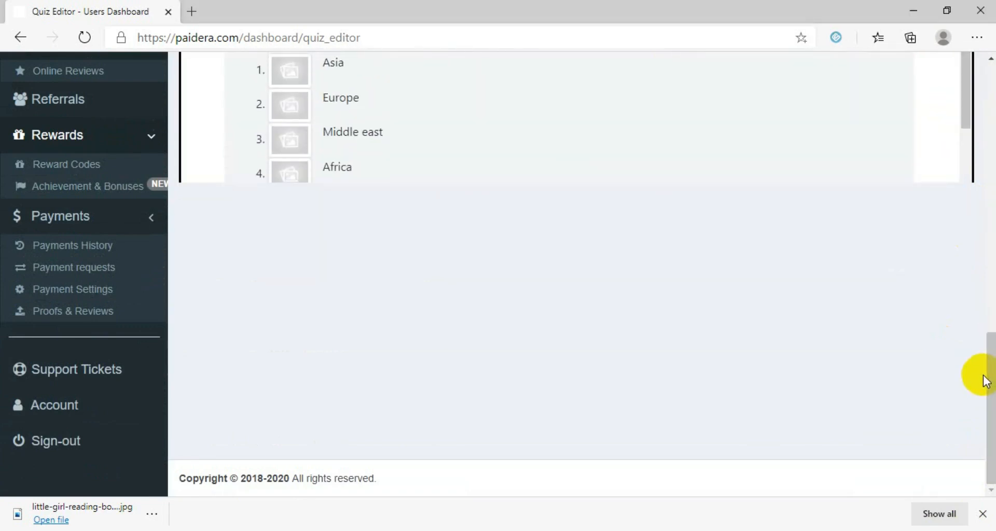
{"action": "left_click_drag", "start_coordinate": [986, 371], "coordinate": [982, 107]}
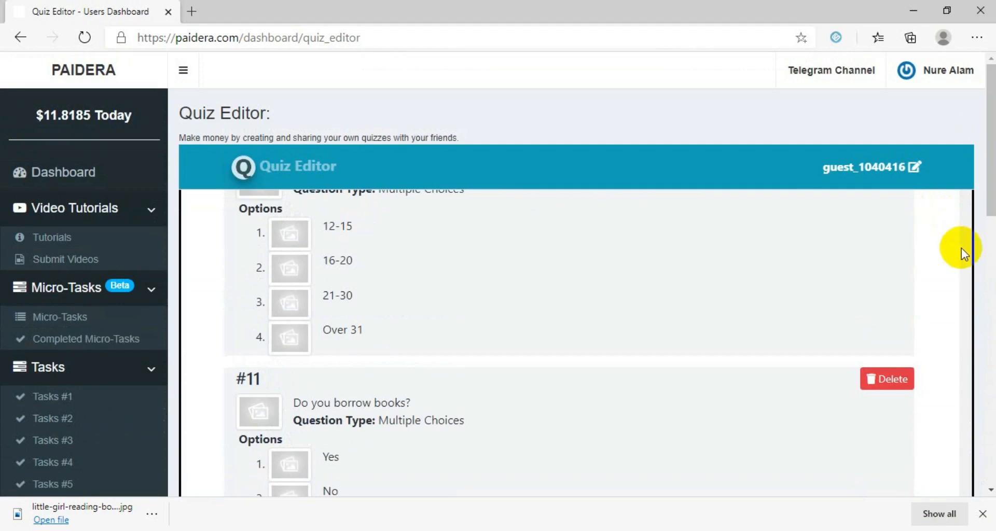
{"action": "scroll", "coordinate": [960, 248], "scroll_direction": "up", "scroll_amount": 20}
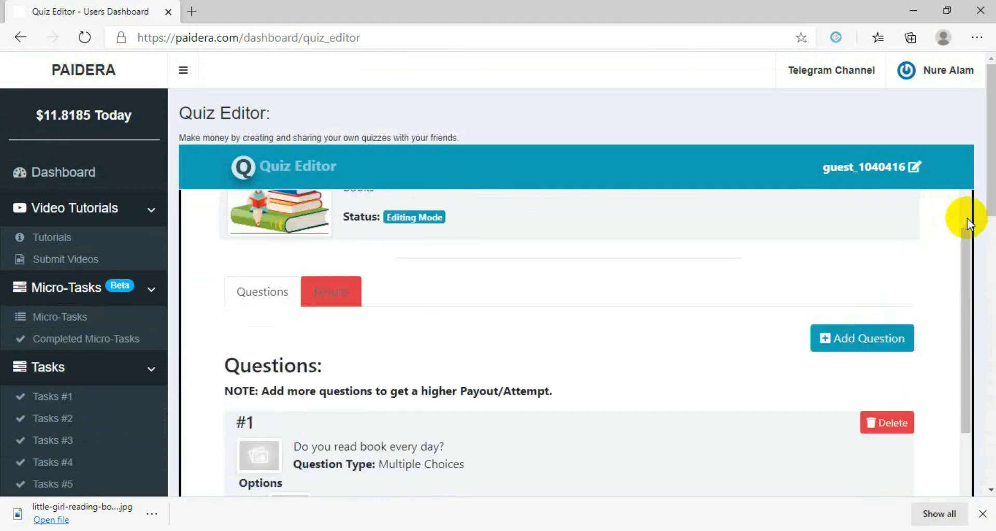
{"action": "scroll", "coordinate": [967, 218], "scroll_direction": "up", "scroll_amount": 3}
{"action": "left_click_drag", "start_coordinate": [962, 249], "coordinate": [964, 309]}
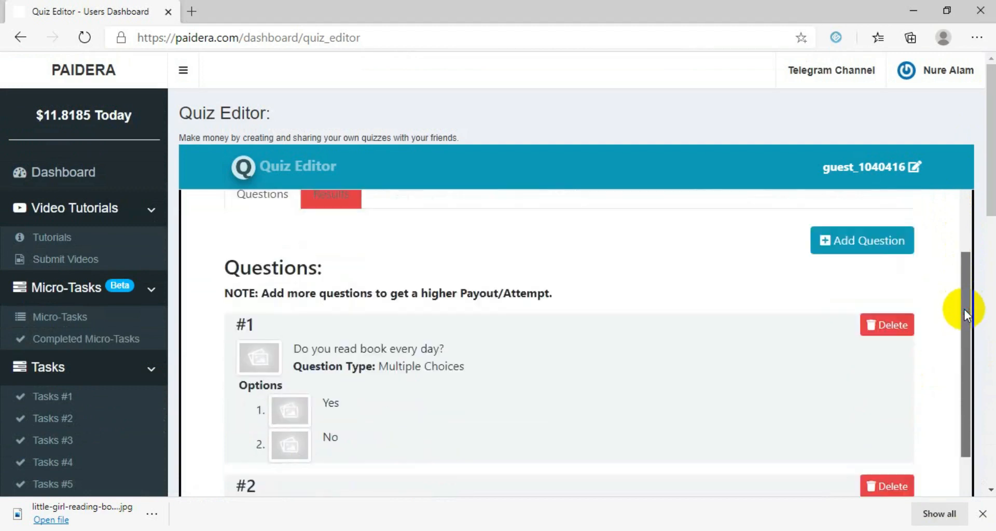
{"action": "left_click", "coordinate": [868, 244]}
- Switch to the Quize notes in Notepad and copy the text "What is your gender?" from question 14
{"action": "left_click", "coordinate": [677, 527]}
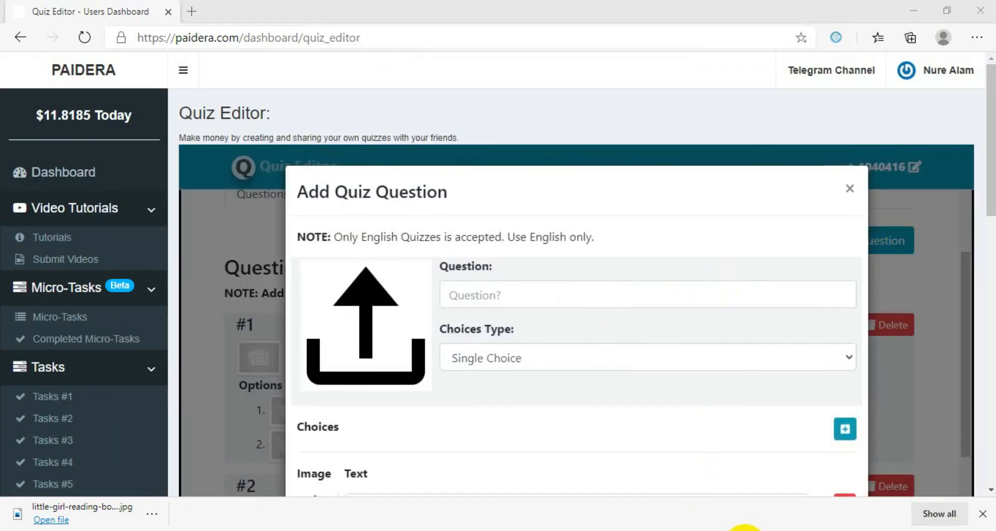
{"action": "left_click_drag", "start_coordinate": [832, 262], "coordinate": [549, 360]}
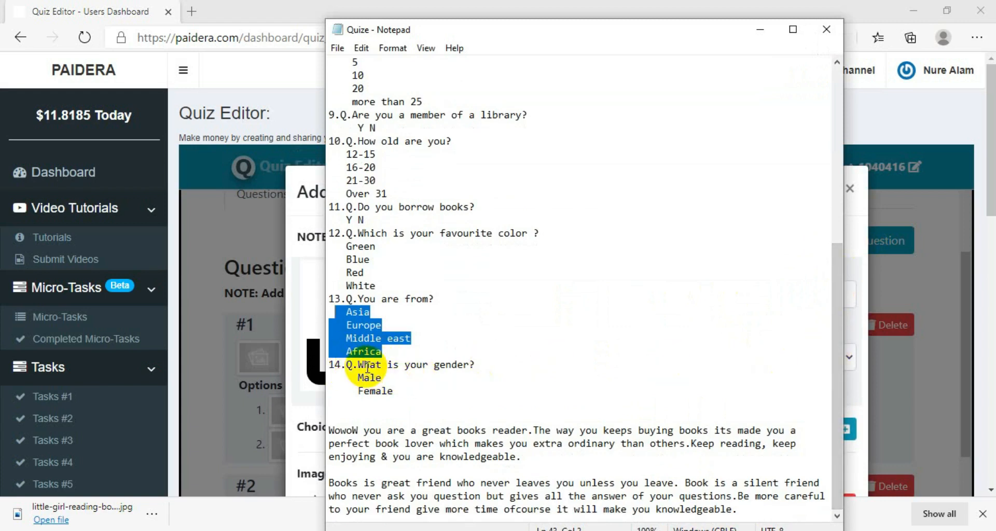
{"action": "left_click_drag", "start_coordinate": [359, 365], "coordinate": [493, 371]}
{"action": "right_click", "coordinate": [416, 364]}
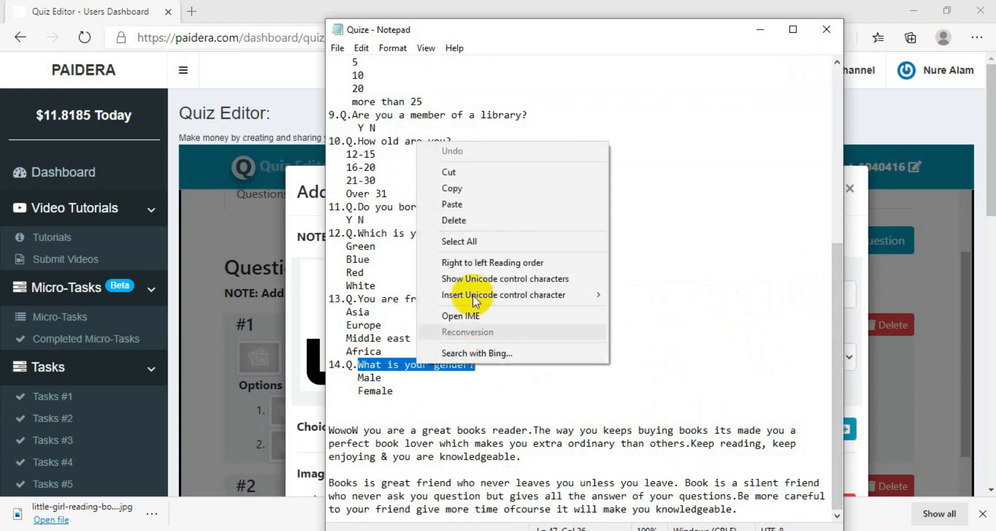
{"action": "left_click", "coordinate": [473, 189]}
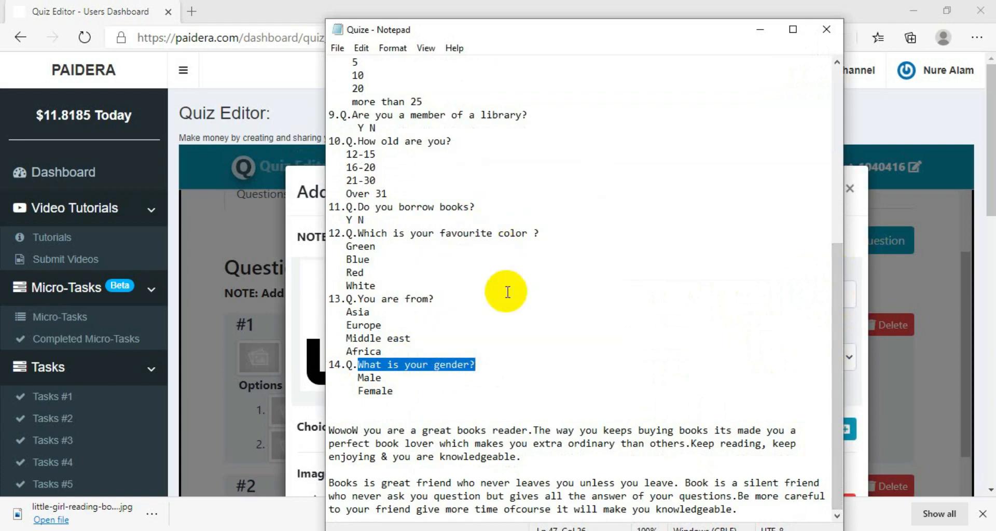
- Paste "What is your gender?" as the new quiz question and set its choices type to Multiple Choices
{"action": "left_click", "coordinate": [769, 31]}
{"action": "left_click", "coordinate": [539, 298]}
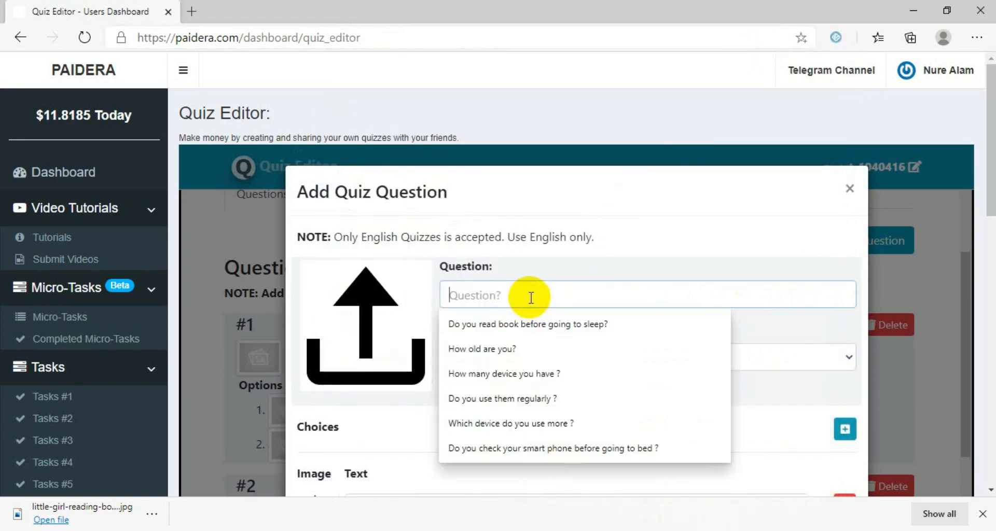
{"action": "right_click", "coordinate": [530, 296]}
{"action": "left_click", "coordinate": [582, 357]}
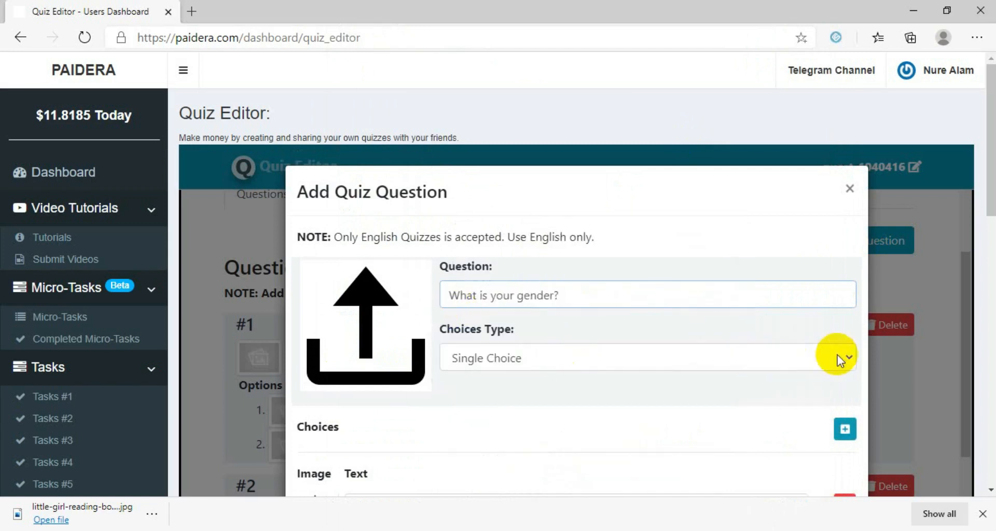
{"action": "left_click", "coordinate": [820, 360]}
{"action": "left_click", "coordinate": [591, 397]}
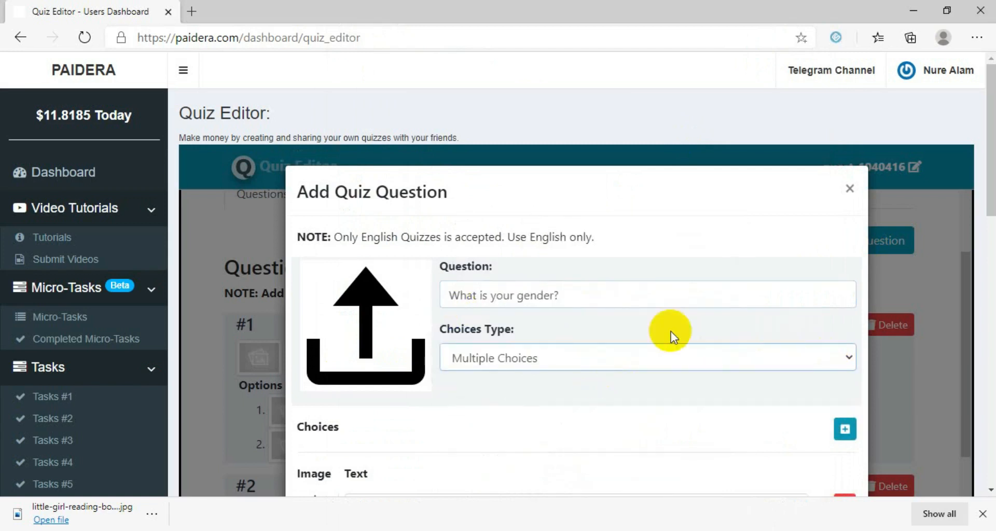
- Enter Male as the first choice and Female as the second choice of the gender question
{"action": "scroll", "coordinate": [988, 277], "scroll_direction": "down", "scroll_amount": 3}
{"action": "scroll", "coordinate": [988, 277], "scroll_direction": "down", "scroll_amount": 1}
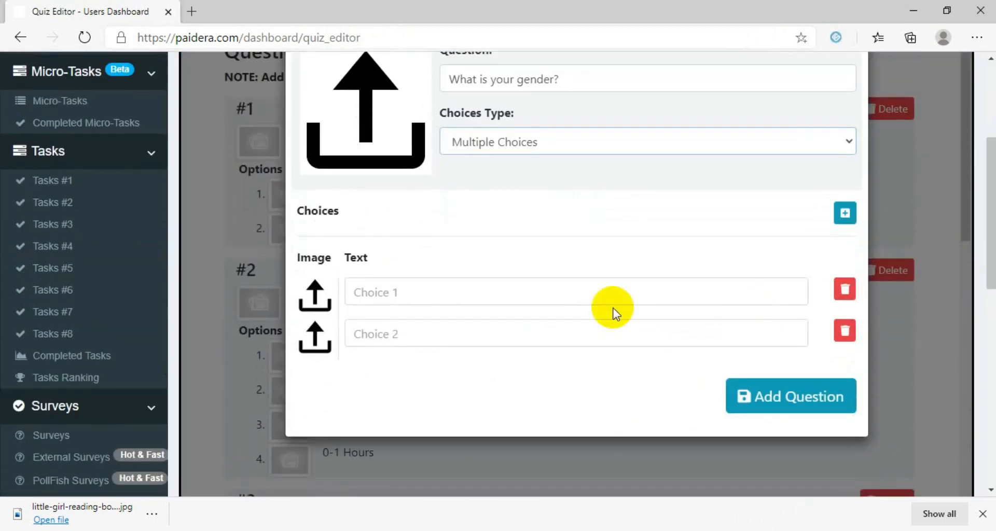
{"action": "left_click", "coordinate": [544, 294]}
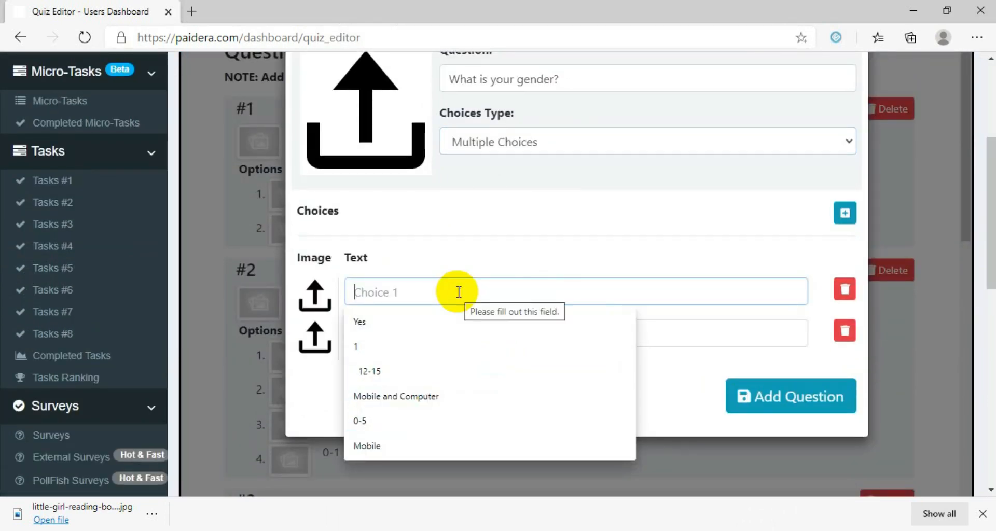
{"action": "type", "text": "Mobile"}
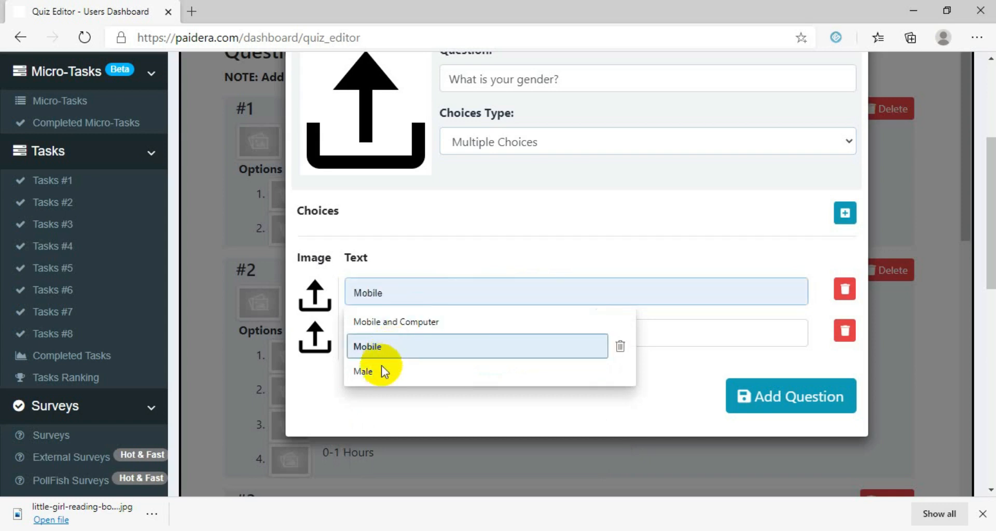
{"action": "left_click", "coordinate": [381, 371]}
{"action": "left_click", "coordinate": [397, 337]}
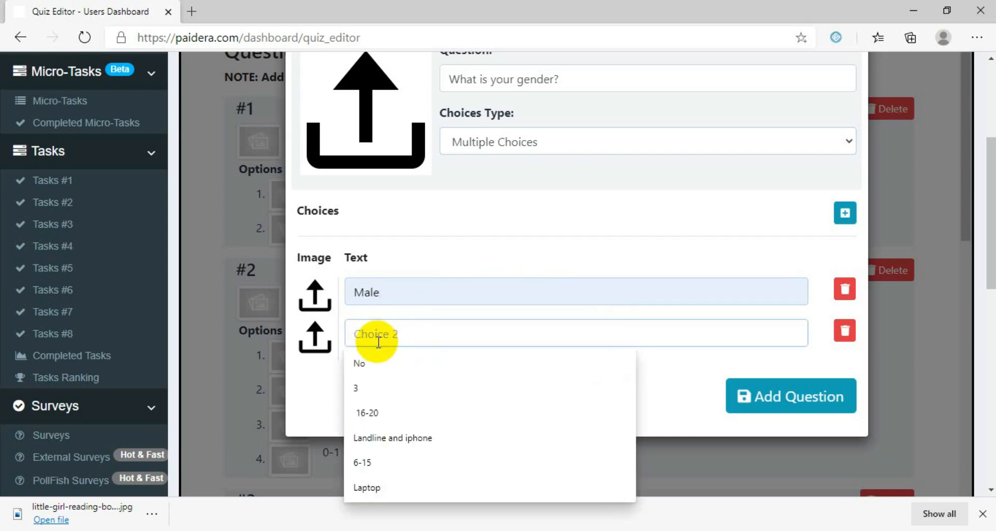
{"action": "type", "text": "F"}
{"action": "left_click", "coordinate": [380, 360]}
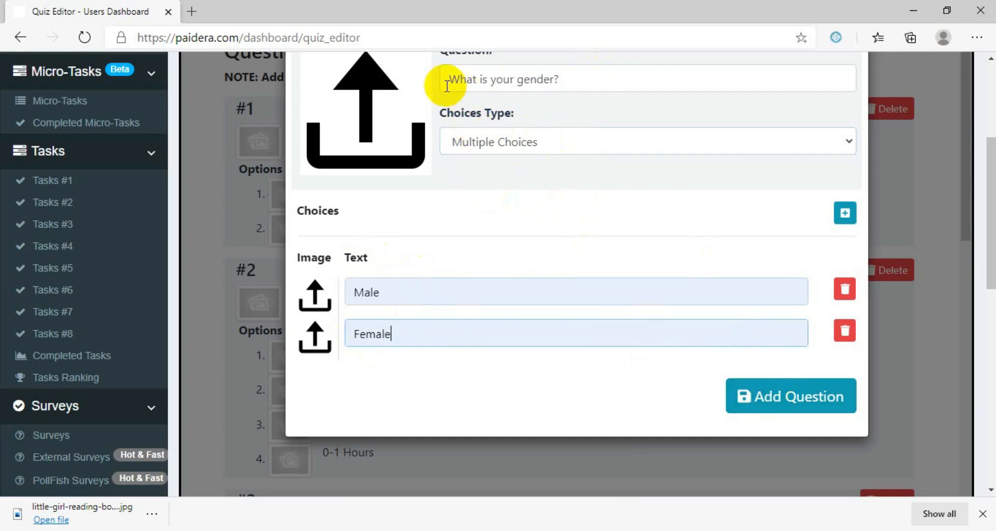
- Add the "What is your gender?" question to the quiz and confirm it
{"action": "left_click", "coordinate": [748, 396]}
{"action": "left_click", "coordinate": [524, 420]}
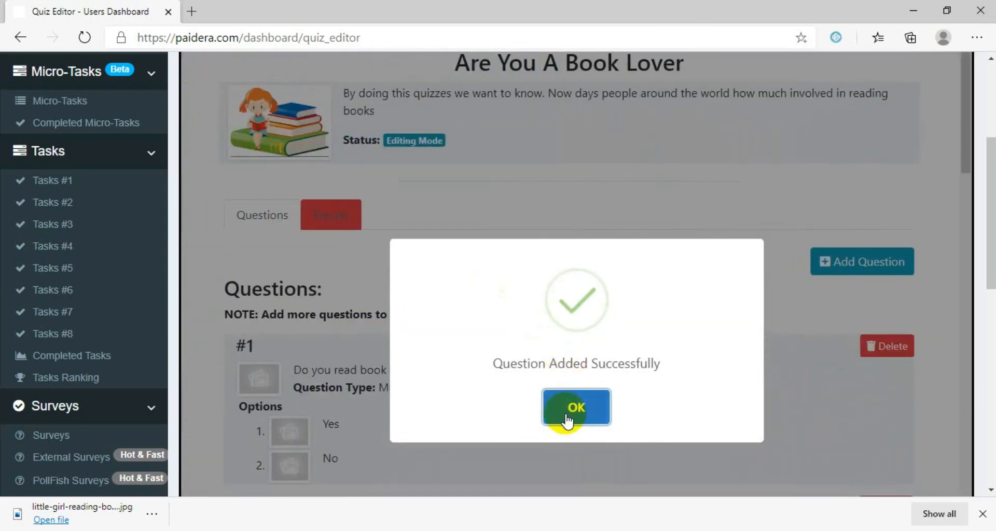
{"action": "left_click", "coordinate": [567, 418]}
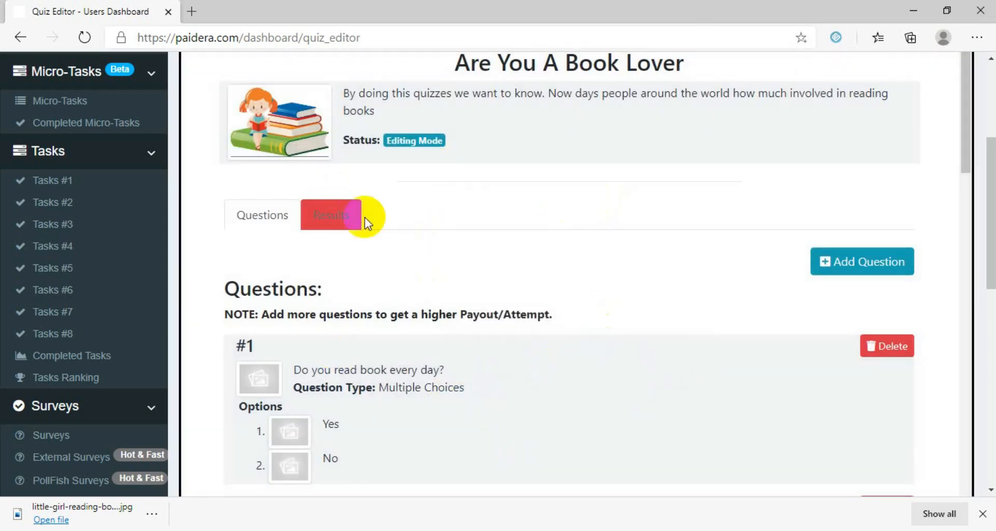
- Review the quiz's full question list down to question 14 and the review submission area, and return to the quiz header
{"action": "left_click_drag", "start_coordinate": [960, 135], "coordinate": [950, 490]}
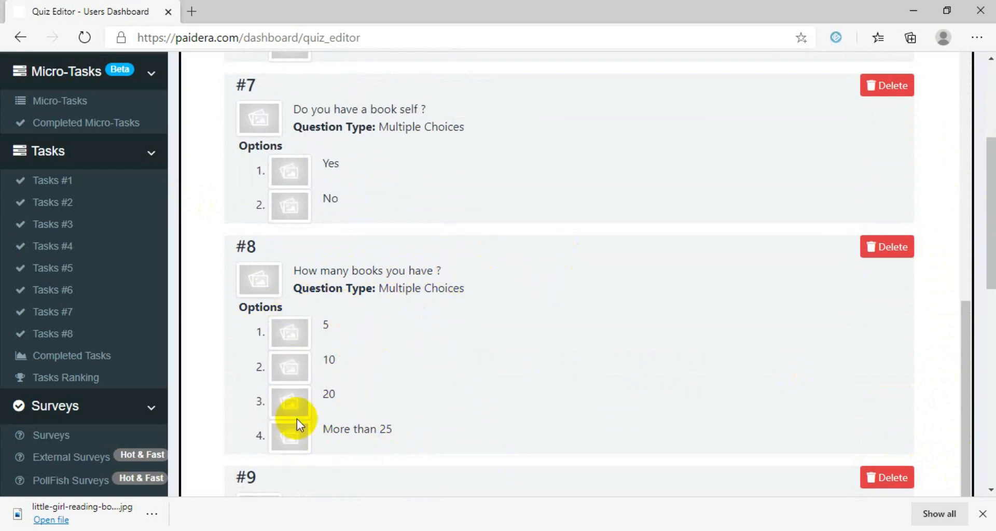
{"action": "left_click_drag", "start_coordinate": [969, 353], "coordinate": [980, 525]}
{"action": "left_click_drag", "start_coordinate": [980, 528], "coordinate": [982, 530]}
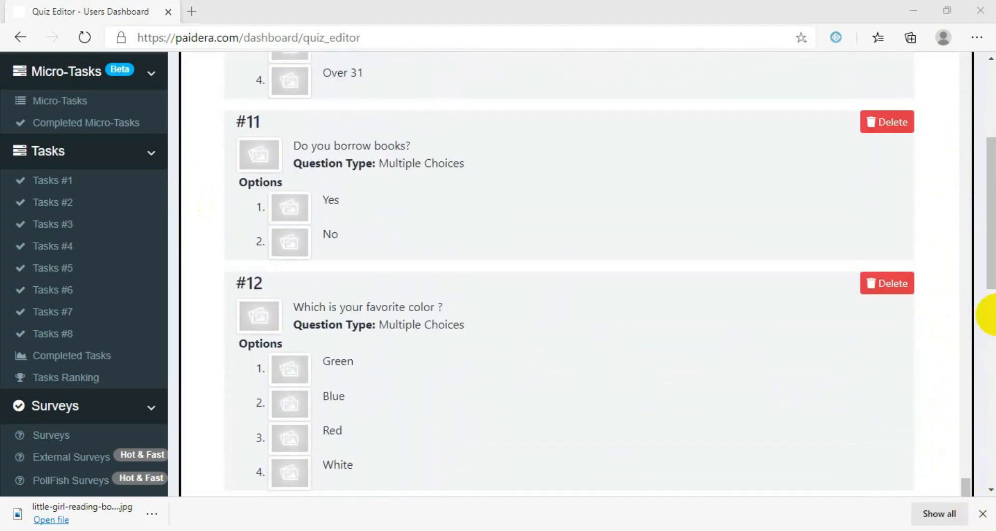
{"action": "left_click_drag", "start_coordinate": [988, 242], "coordinate": [987, 378]}
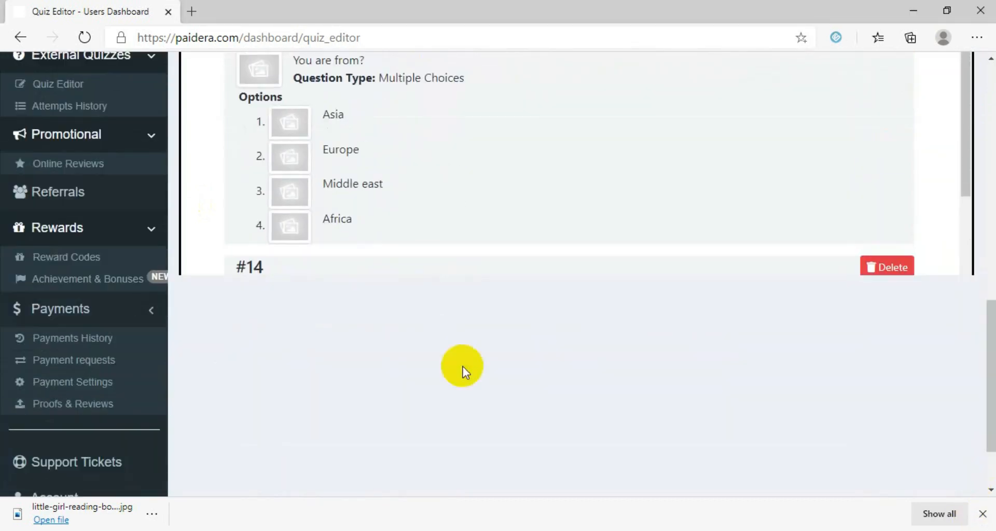
{"action": "left_click_drag", "start_coordinate": [964, 179], "coordinate": [986, 214]}
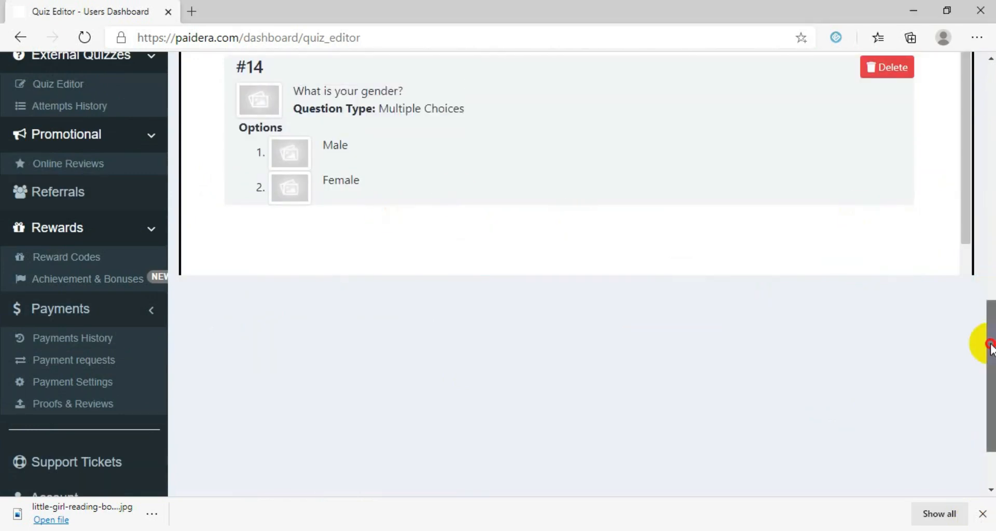
{"action": "left_click_drag", "start_coordinate": [980, 344], "coordinate": [984, 355]}
{"action": "left_click_drag", "start_coordinate": [964, 210], "coordinate": [913, 244]}
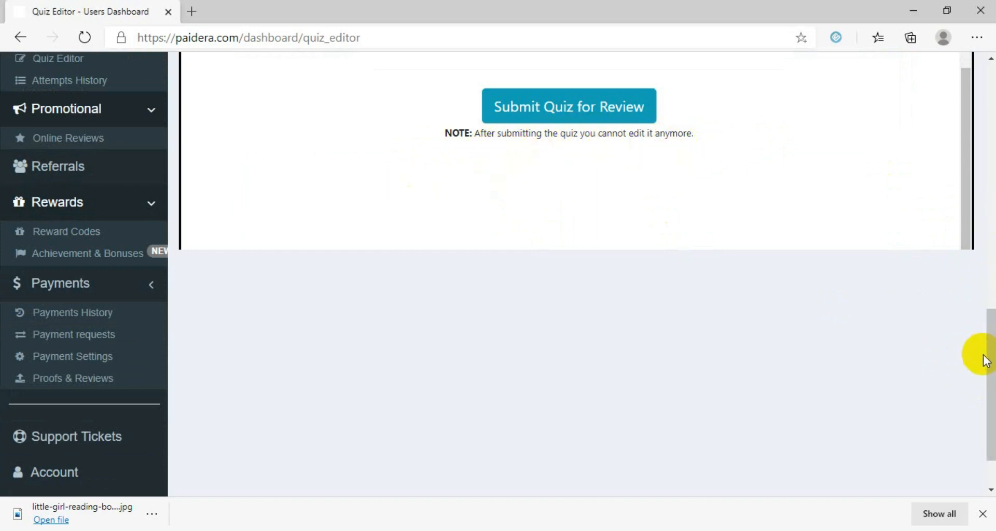
{"action": "left_click_drag", "start_coordinate": [986, 358], "coordinate": [979, 18]}
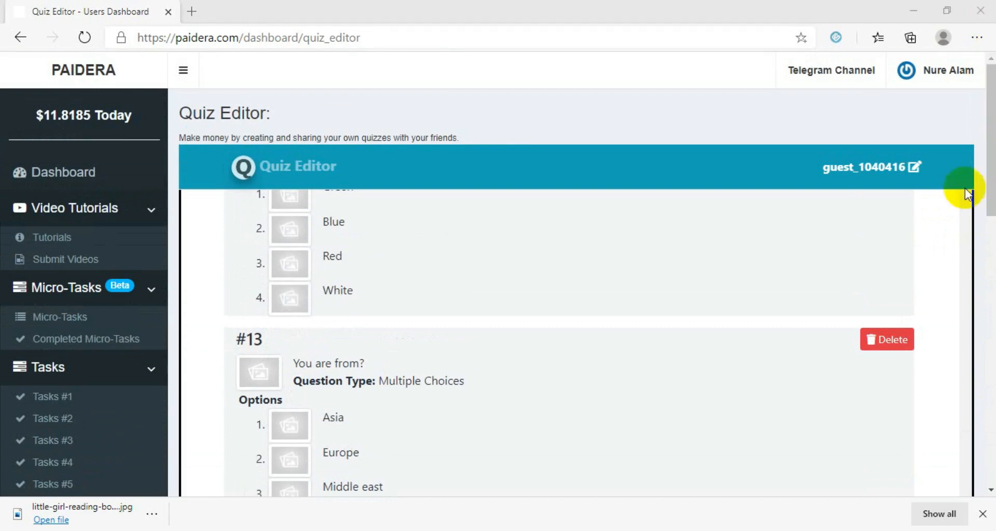
{"action": "scroll", "coordinate": [964, 415], "scroll_direction": "up", "scroll_amount": 7}
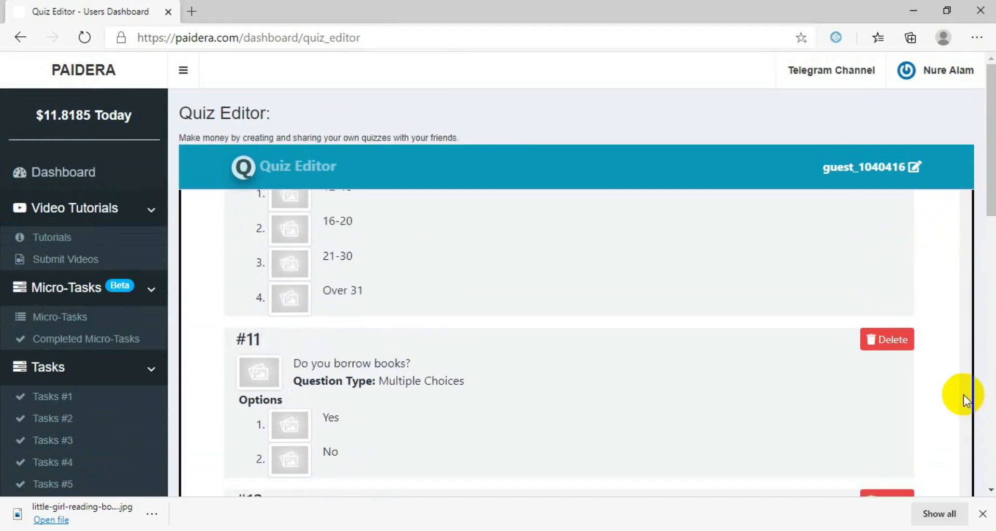
{"action": "scroll", "coordinate": [963, 401], "scroll_direction": "up", "scroll_amount": 20}
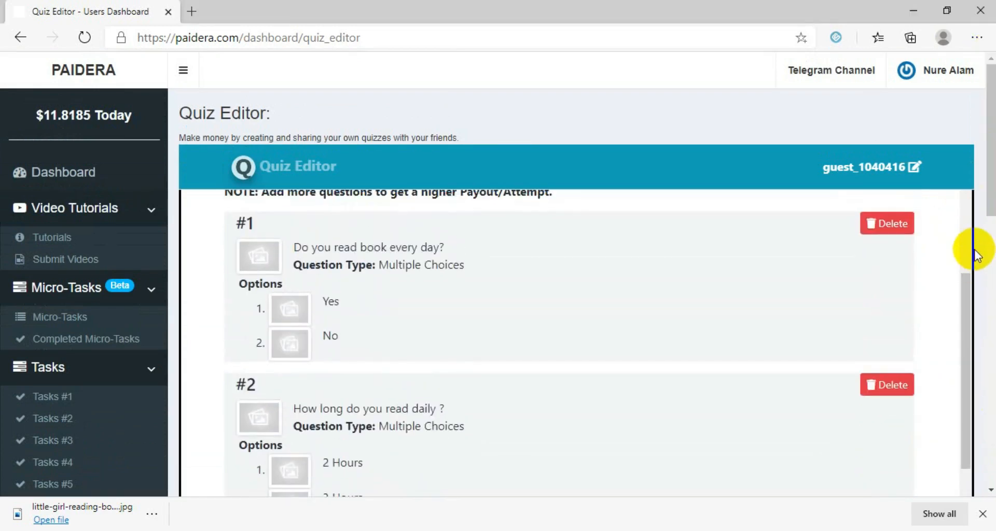
{"action": "scroll", "coordinate": [964, 228], "scroll_direction": "up", "scroll_amount": 5}
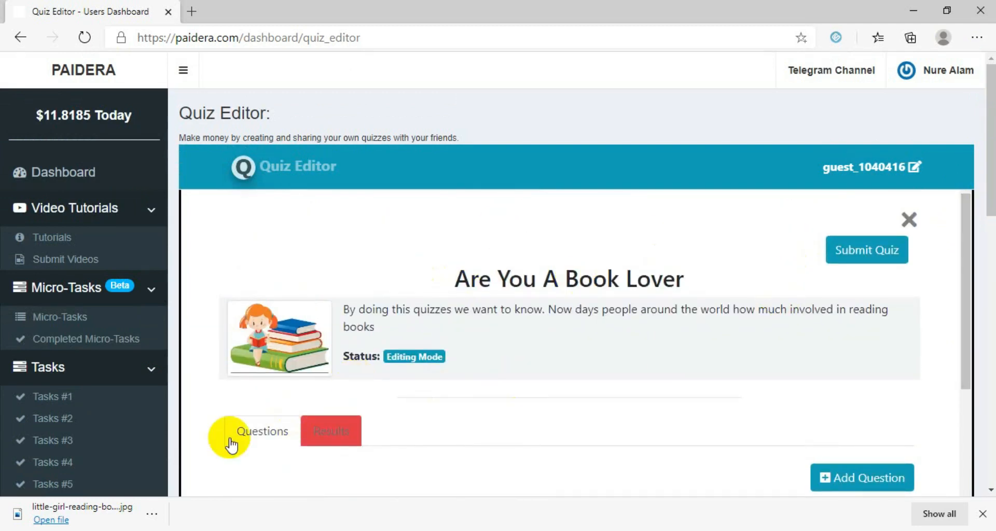
- Show the quiz's available results and open a blank form for a new quiz result
{"action": "left_click", "coordinate": [326, 432]}
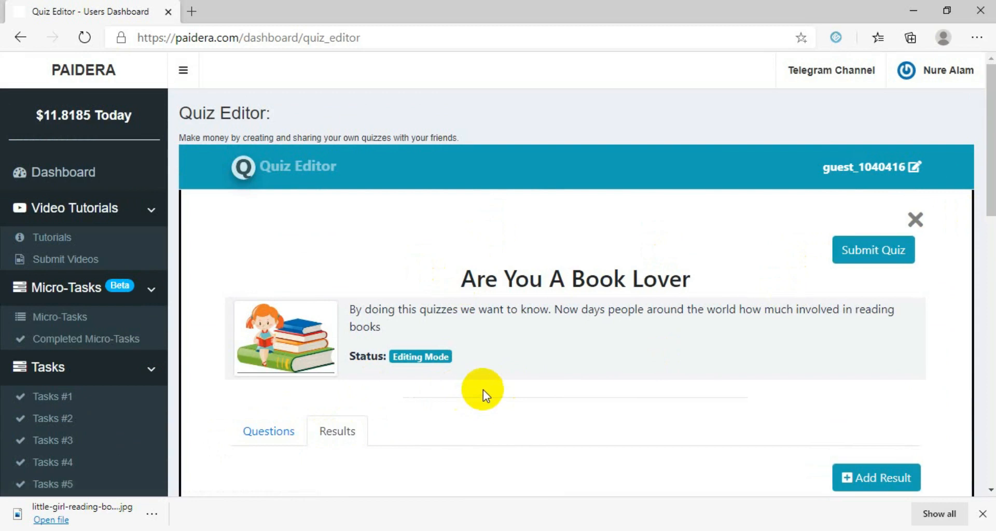
{"action": "left_click_drag", "start_coordinate": [988, 181], "coordinate": [993, 251]}
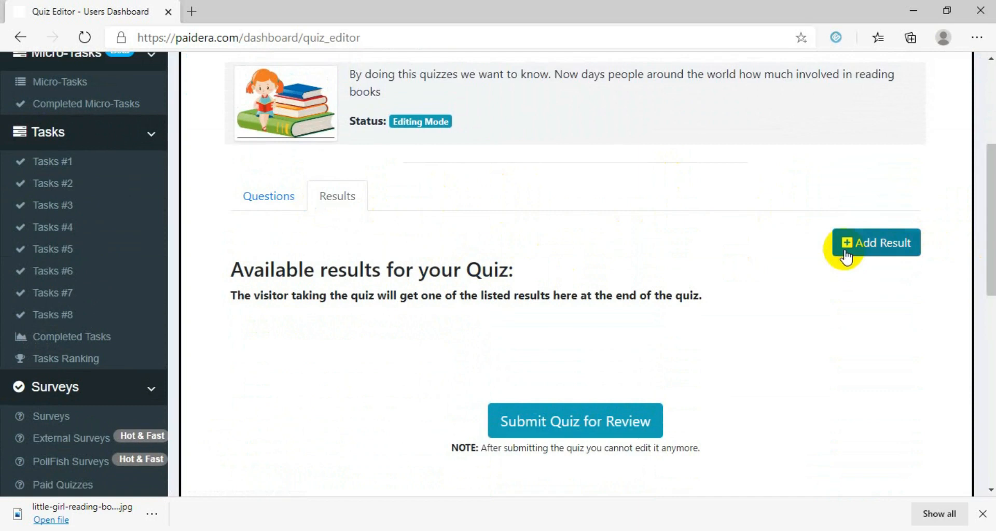
{"action": "left_click_drag", "start_coordinate": [991, 204], "coordinate": [990, 232]}
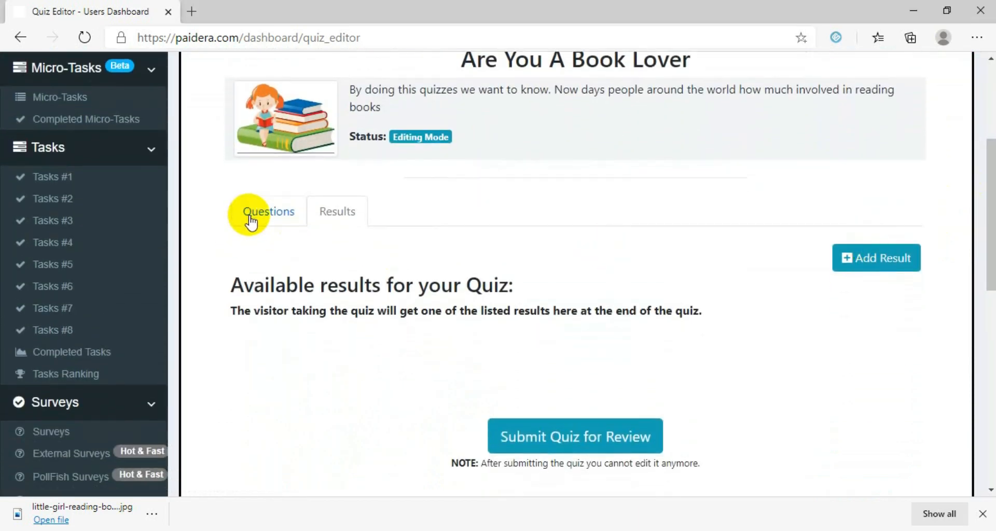
{"action": "left_click", "coordinate": [892, 270]}
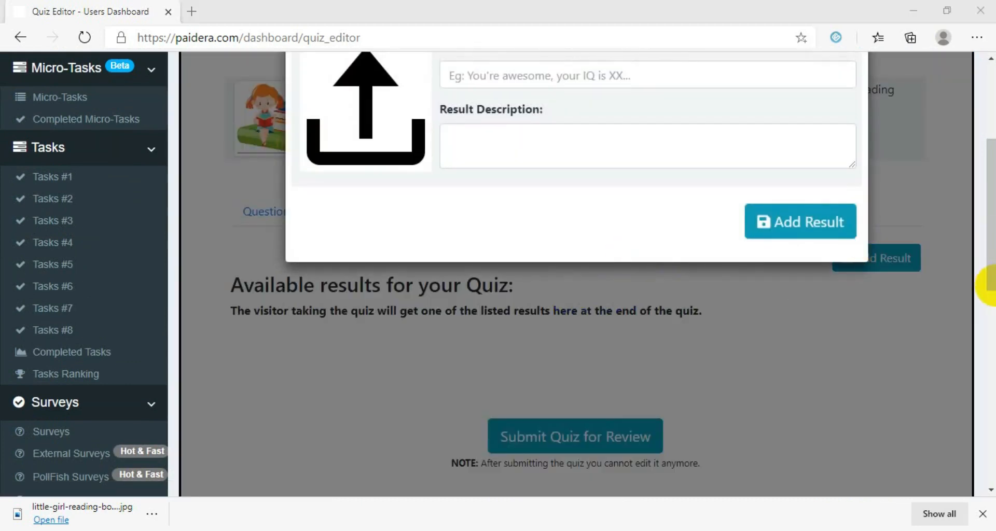
- Enter "You are real book lover" as the result text of the new quiz result
{"action": "left_click_drag", "start_coordinate": [988, 274], "coordinate": [980, 226]}
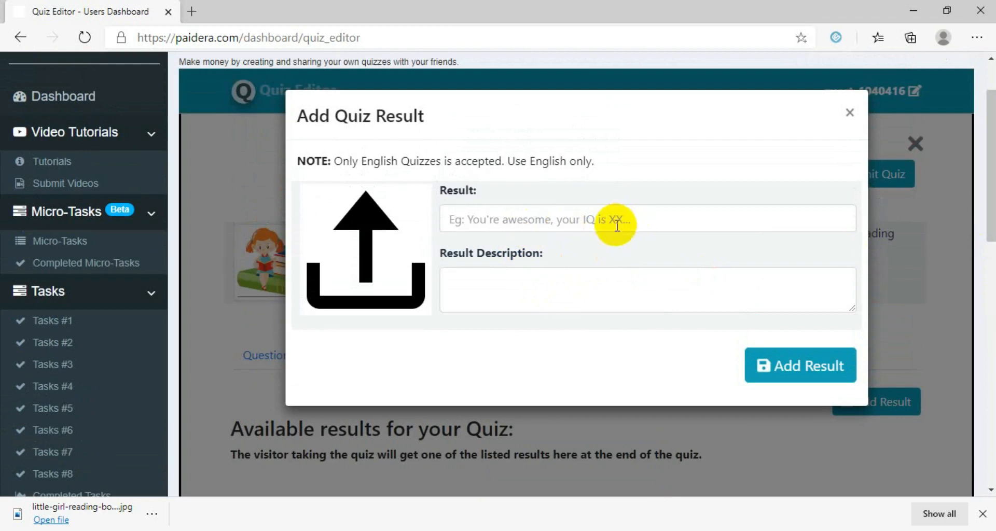
{"action": "left_click", "coordinate": [561, 224]}
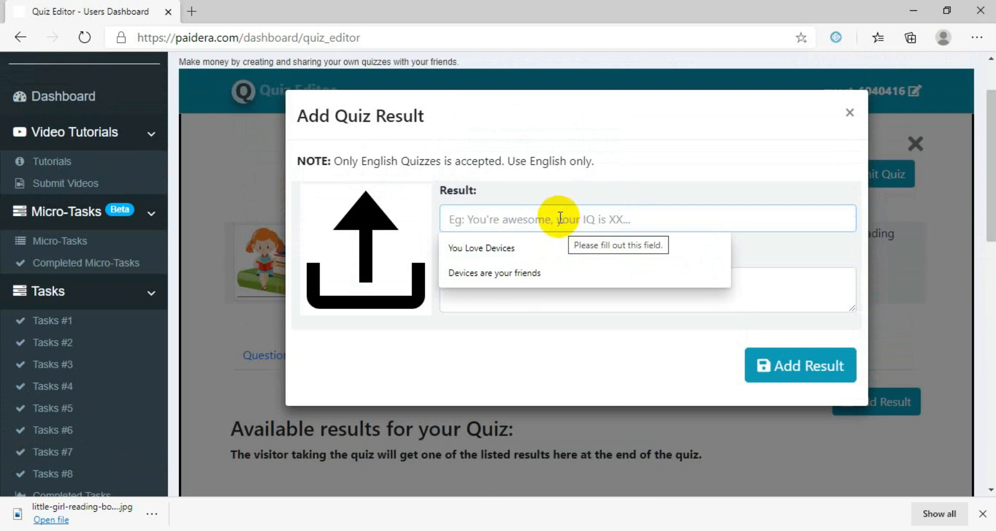
{"action": "type", "text": "Y"}
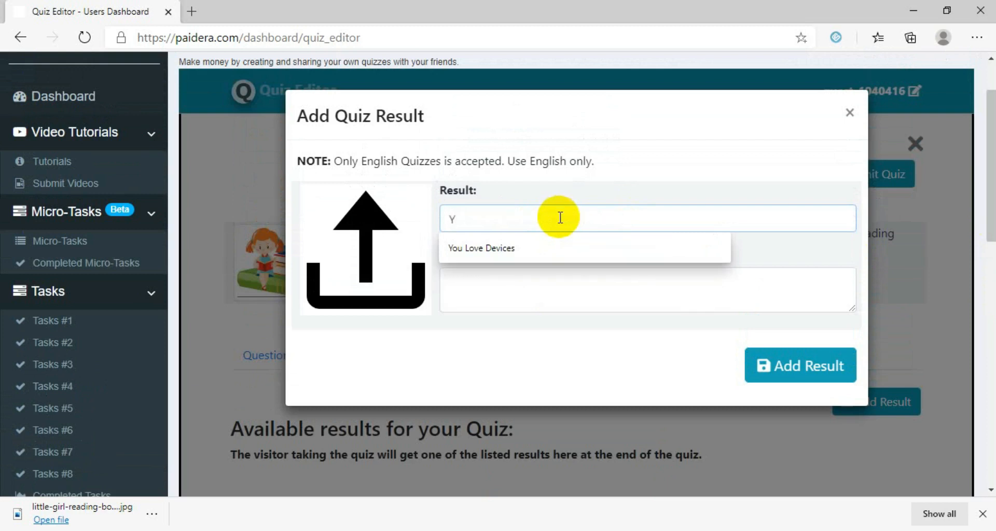
{"action": "type", "text": "ou are real book lover"}
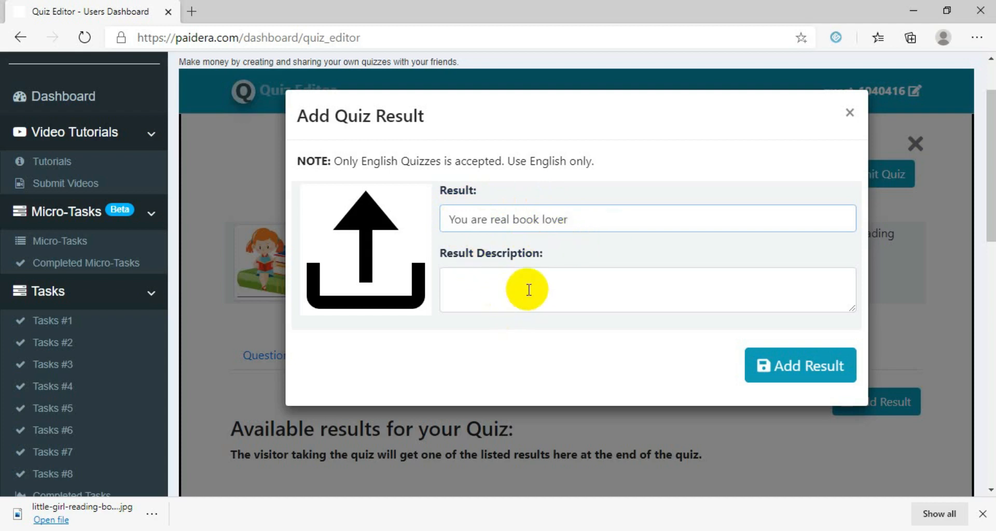
- Copy the "WowoW you are a great books reader" paragraph from the Notepad notes into the result description
{"action": "left_click", "coordinate": [731, 530]}
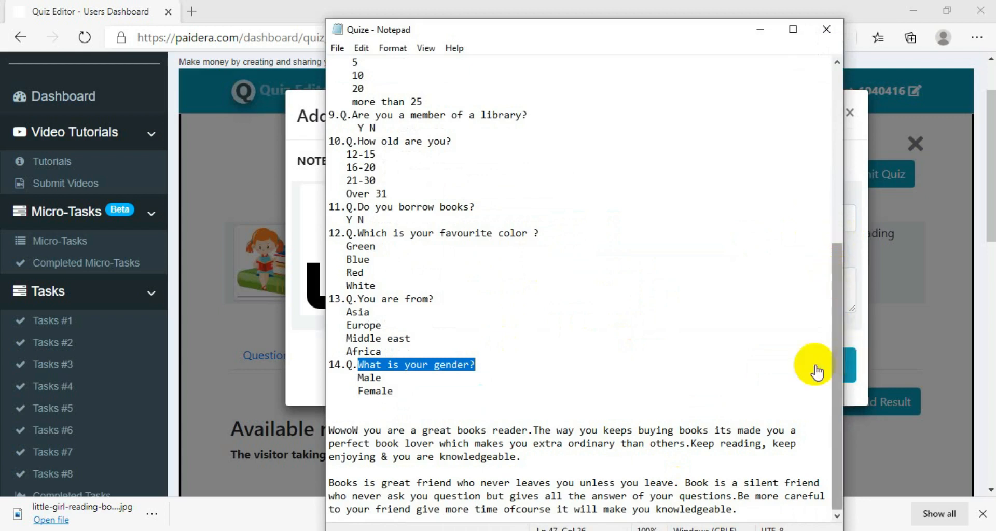
{"action": "left_click", "coordinate": [848, 367]}
{"action": "left_click", "coordinate": [744, 530]}
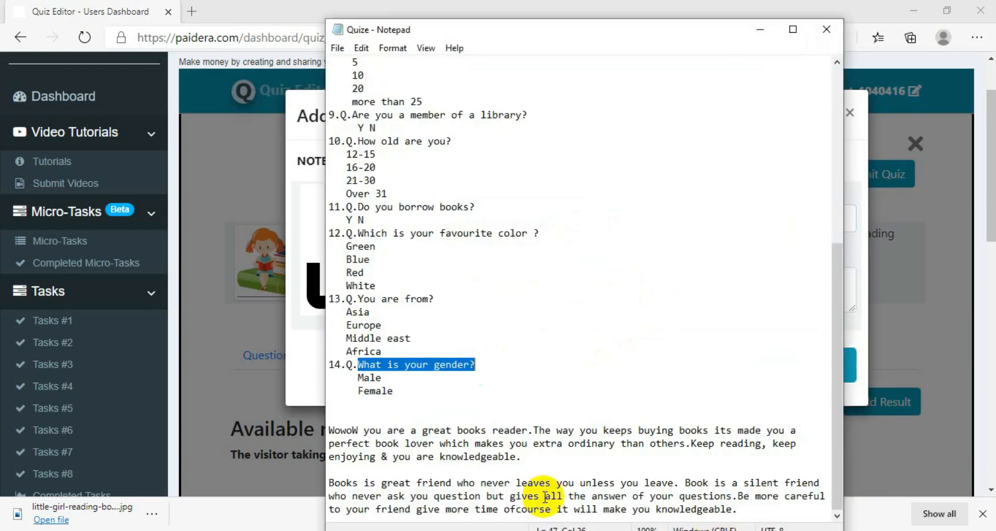
{"action": "left_click_drag", "start_coordinate": [530, 459], "coordinate": [328, 430]}
{"action": "right_click", "coordinate": [355, 434]}
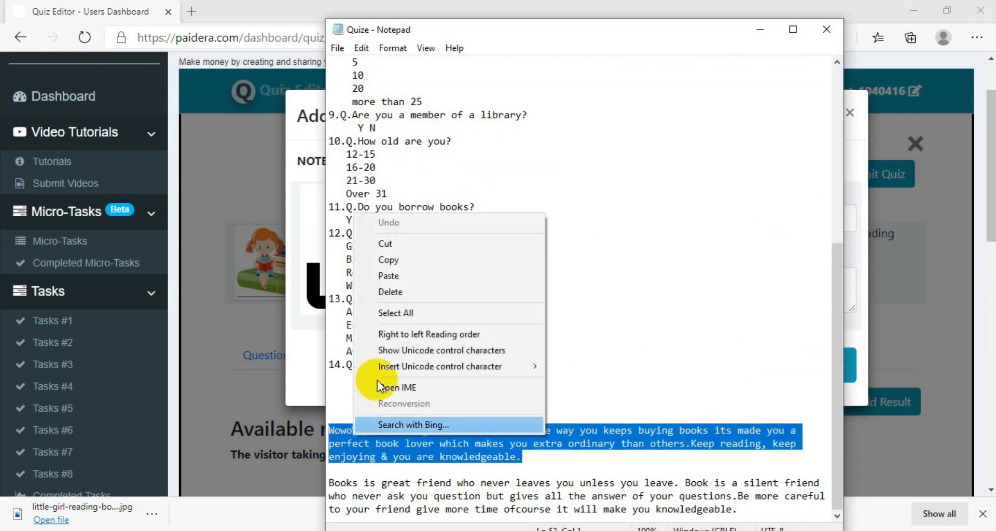
{"action": "left_click", "coordinate": [410, 259]}
{"action": "left_click", "coordinate": [760, 29]}
{"action": "left_click", "coordinate": [548, 292]}
{"action": "key", "text": "ctrl+v"}
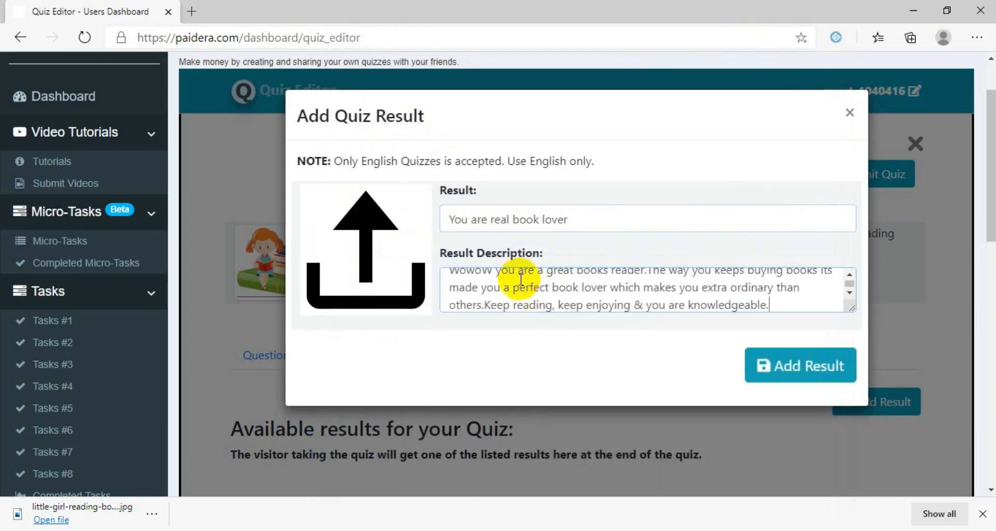
- Add the "You are real book lover" result to the quiz and confirm it
{"action": "left_click", "coordinate": [819, 363]}
{"action": "scroll", "coordinate": [745, 239], "scroll_direction": "down", "scroll_amount": 4}
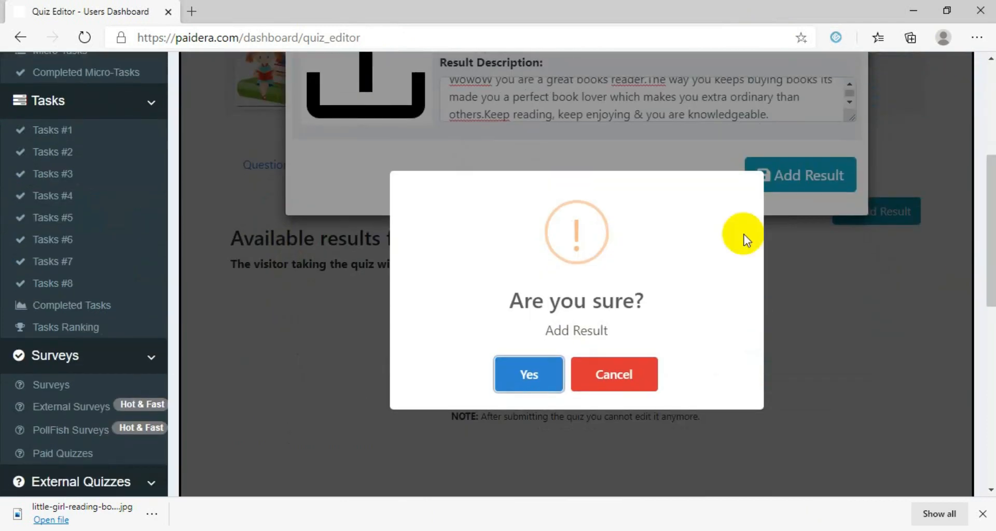
{"action": "left_click", "coordinate": [530, 362]}
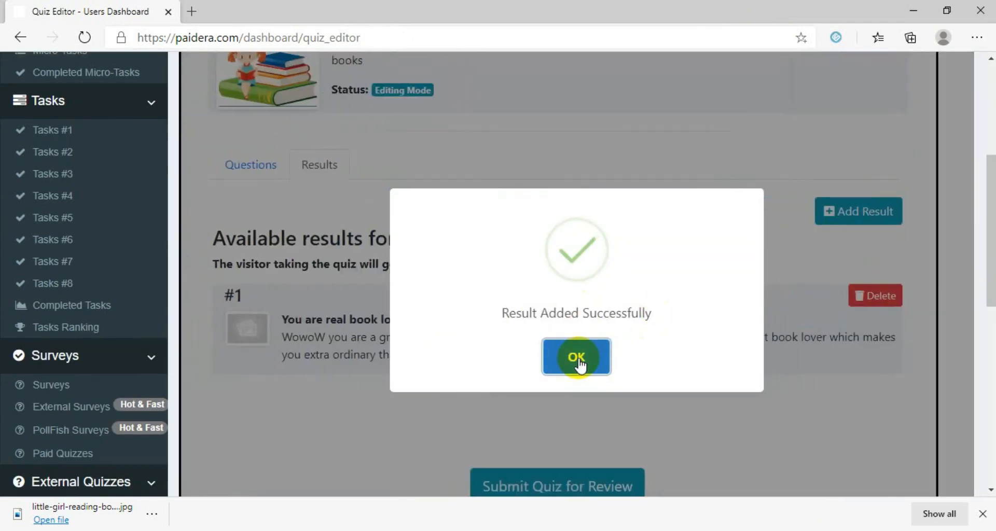
{"action": "left_click", "coordinate": [573, 358]}
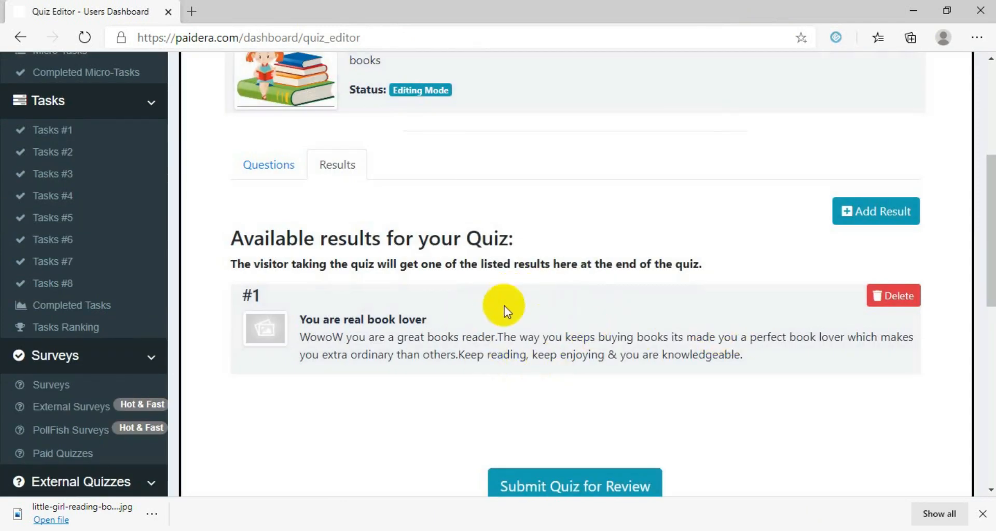
{"action": "scroll", "coordinate": [991, 288], "scroll_direction": "down", "scroll_amount": 3}
{"action": "scroll", "coordinate": [991, 287], "scroll_direction": "up", "scroll_amount": 3}
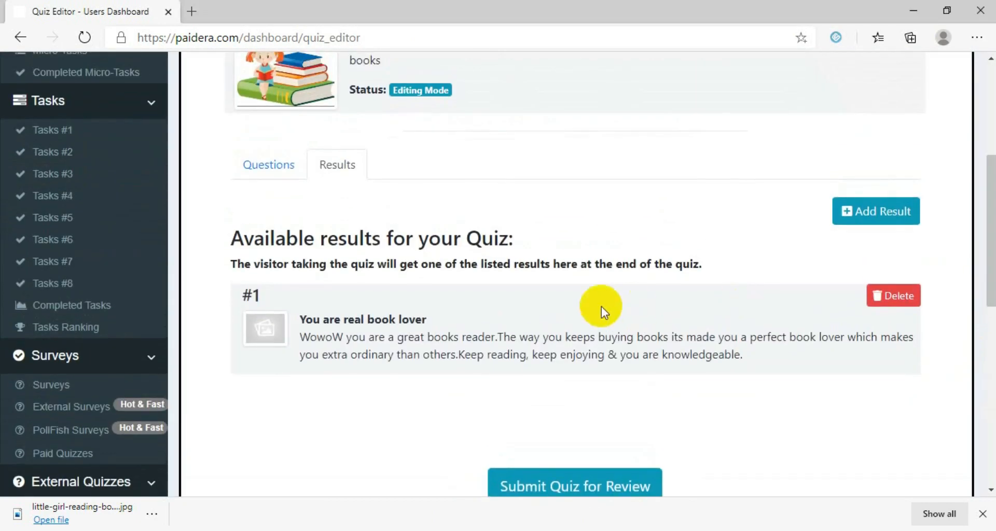
- Start another quiz result and enter "You need to make relation with books" as its result text
{"action": "left_click", "coordinate": [882, 211]}
{"action": "scroll", "coordinate": [980, 233], "scroll_direction": "up", "scroll_amount": 5}
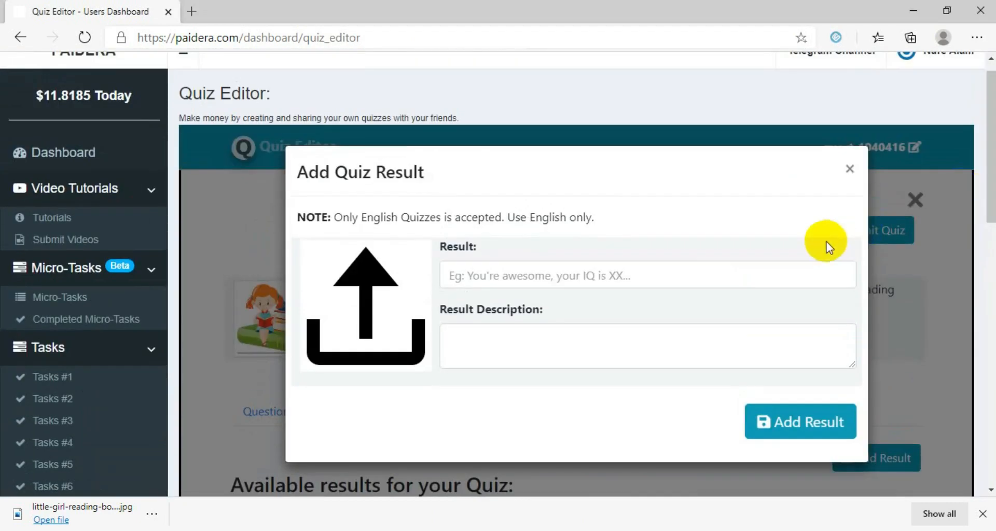
{"action": "left_click", "coordinate": [476, 280]}
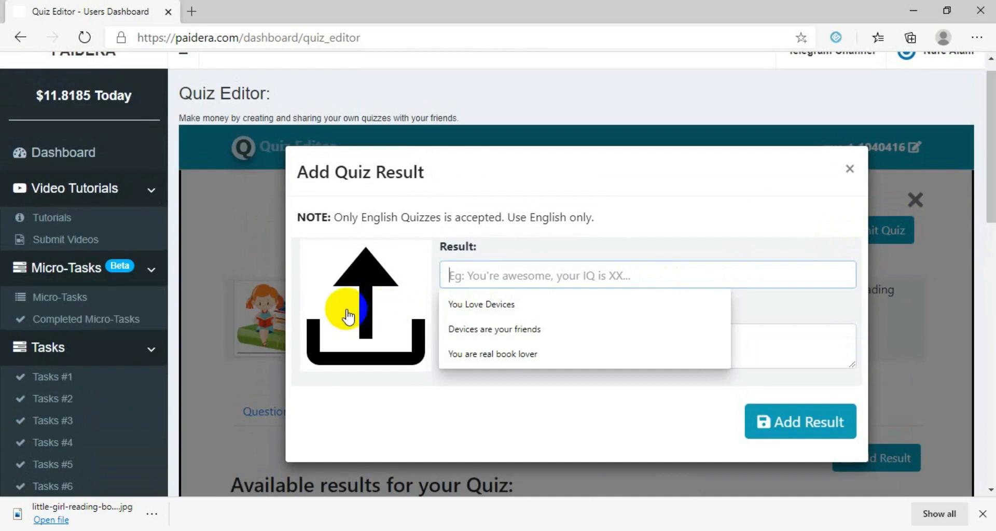
{"action": "type", "text": "You need to make relation with books"}
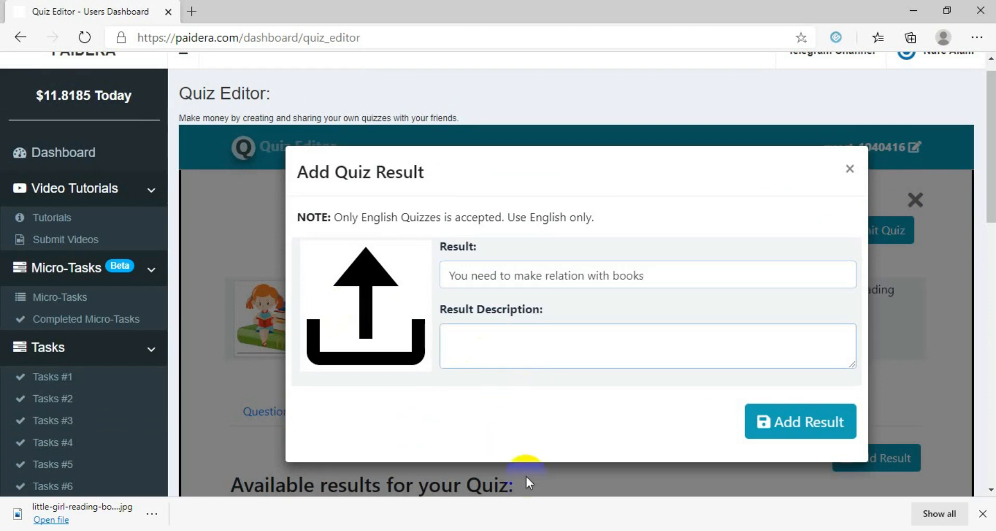
- Copy the "Books is great friend" paragraph from the Notepad notes into the second result's description
{"action": "left_click", "coordinate": [705, 526]}
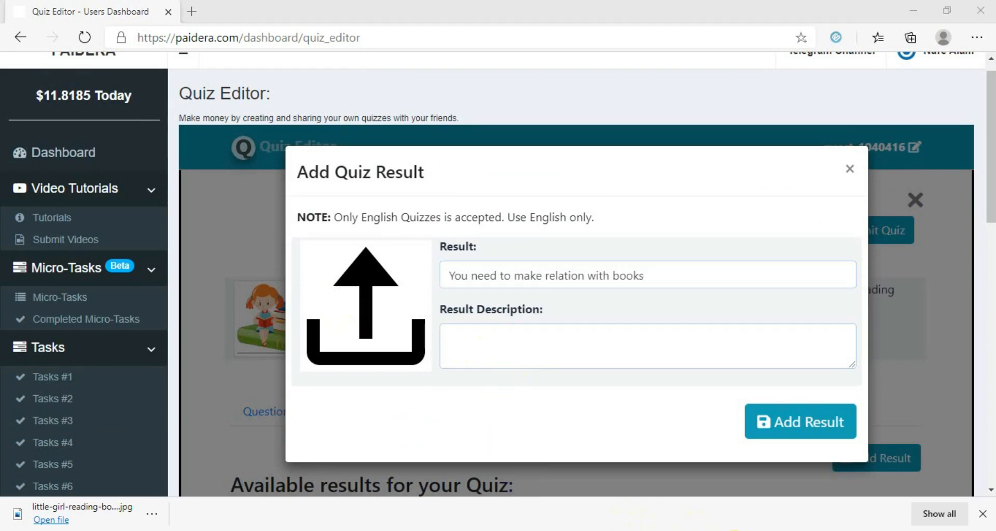
{"action": "left_click_drag", "start_coordinate": [749, 509], "coordinate": [330, 484]}
{"action": "right_click", "coordinate": [337, 493]}
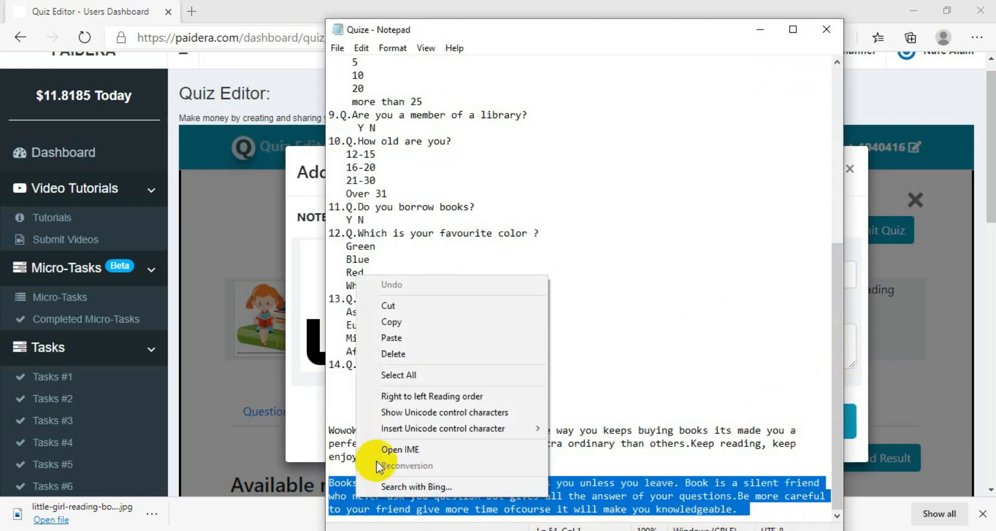
{"action": "left_click", "coordinate": [415, 321]}
{"action": "left_click", "coordinate": [758, 30]}
{"action": "right_click", "coordinate": [481, 355]}
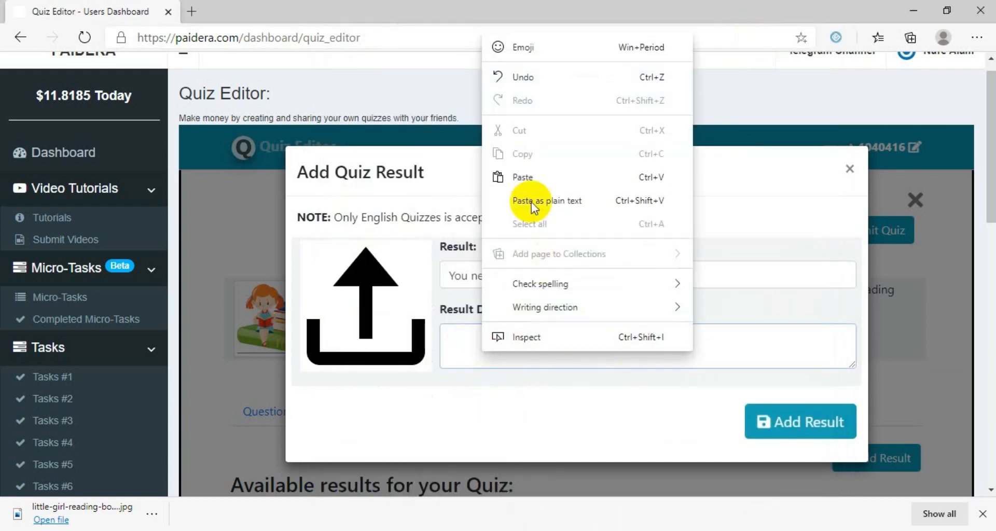
{"action": "left_click", "coordinate": [531, 201]}
- Add the "You need to make relation with books" result to the quiz and confirm it
{"action": "left_click", "coordinate": [786, 421]}
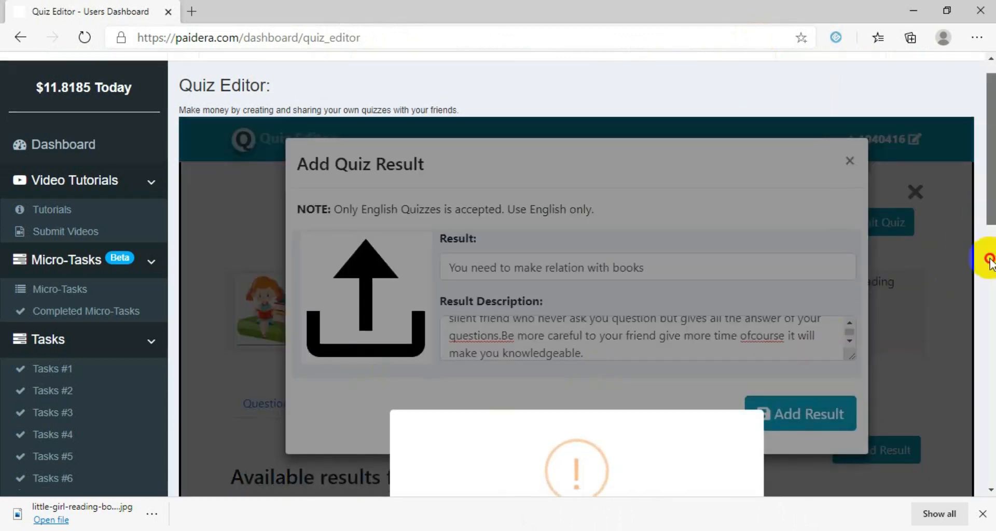
{"action": "scroll", "coordinate": [570, 353], "scroll_direction": "down", "scroll_amount": 5}
{"action": "left_click", "coordinate": [529, 326]}
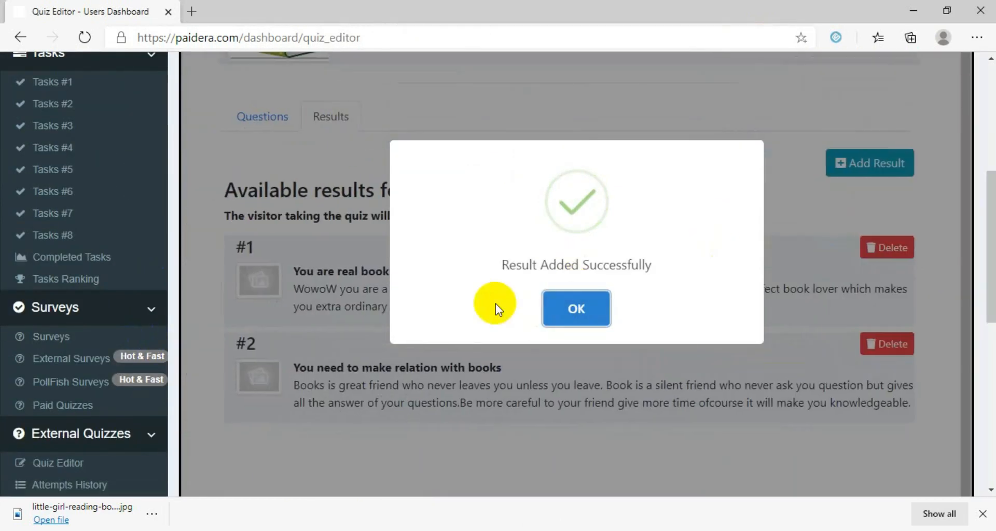
{"action": "left_click", "coordinate": [580, 309]}
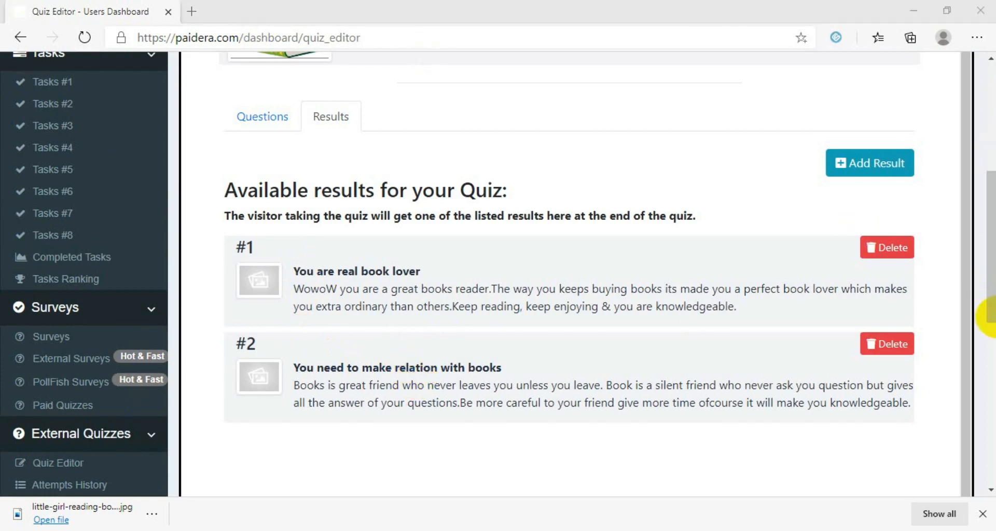
- Recheck the quiz's questions and results, and submit the quiz for review with confirmation
{"action": "left_click_drag", "start_coordinate": [991, 295], "coordinate": [980, 159]}
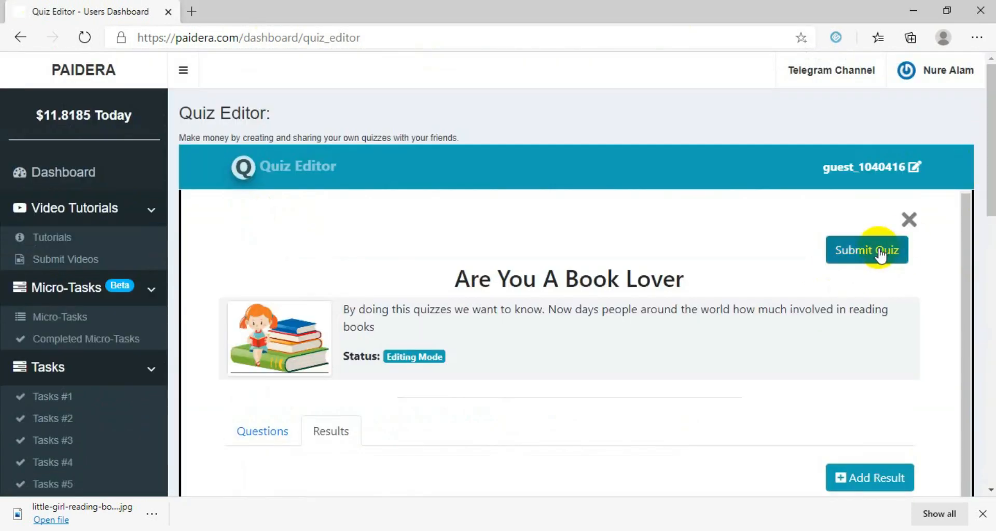
{"action": "left_click_drag", "start_coordinate": [991, 192], "coordinate": [983, 223]}
{"action": "left_click", "coordinate": [263, 336]}
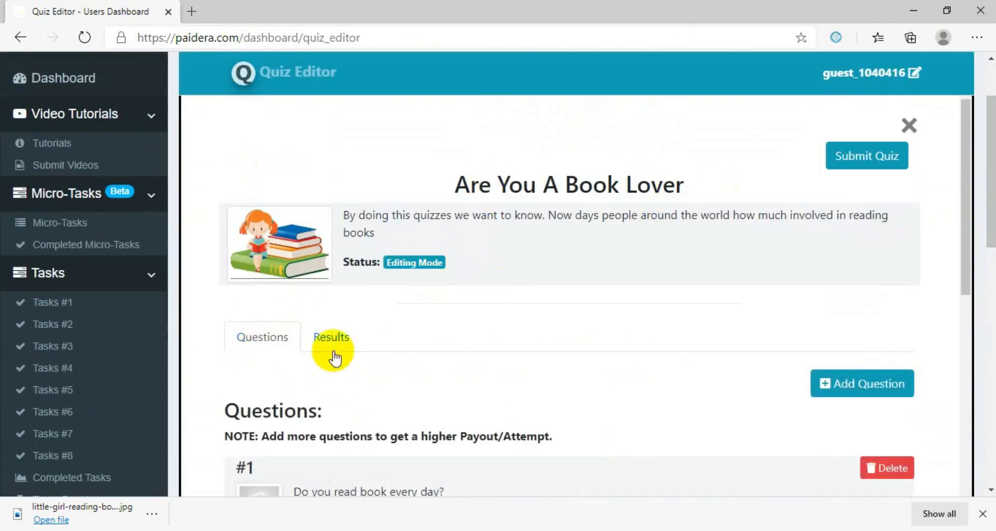
{"action": "left_click", "coordinate": [325, 337]}
{"action": "left_click_drag", "start_coordinate": [990, 218], "coordinate": [990, 376]}
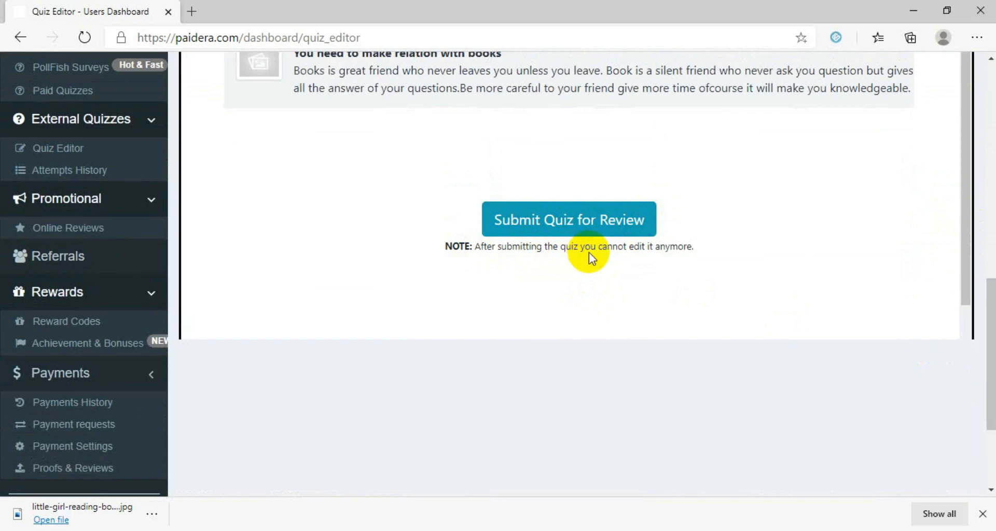
{"action": "left_click", "coordinate": [562, 231]}
{"action": "left_click_drag", "start_coordinate": [990, 362], "coordinate": [988, 223]}
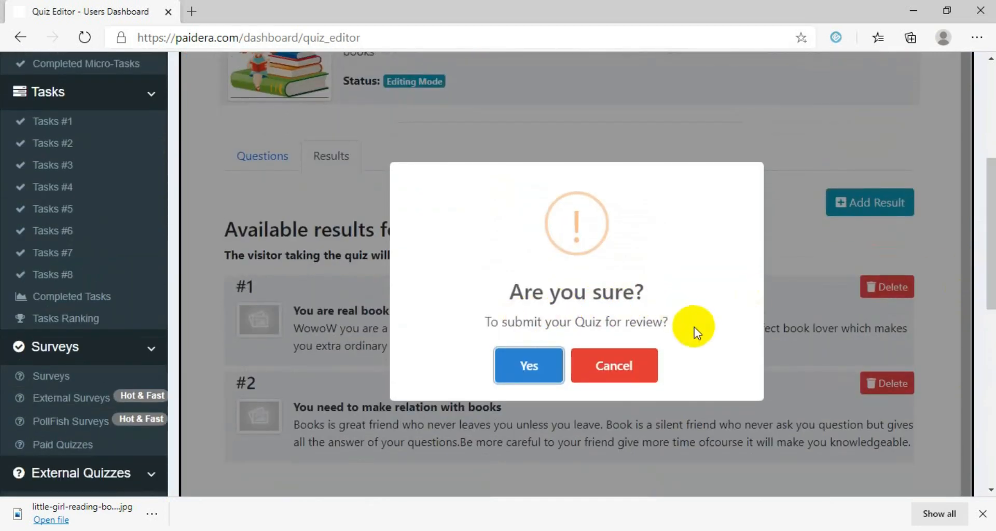
{"action": "left_click", "coordinate": [527, 369]}
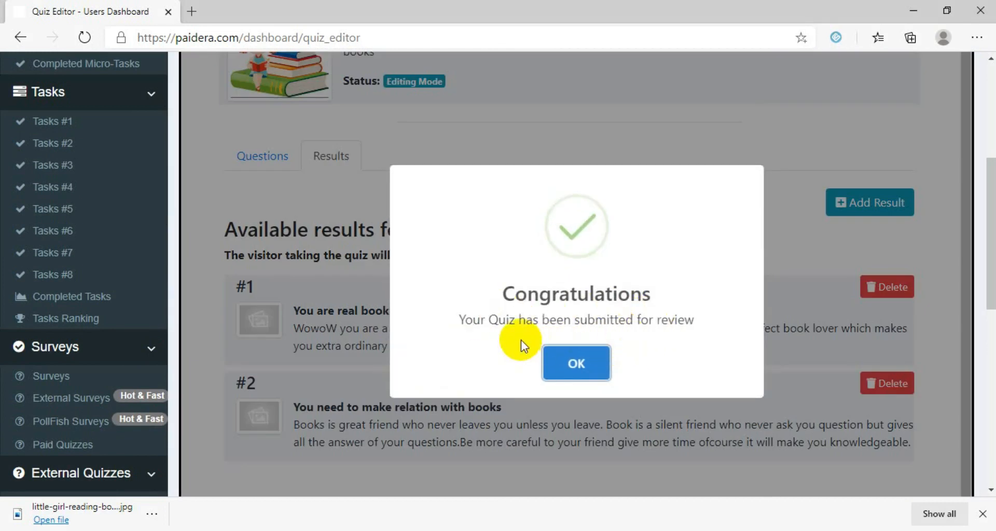
{"action": "left_click", "coordinate": [589, 371]}
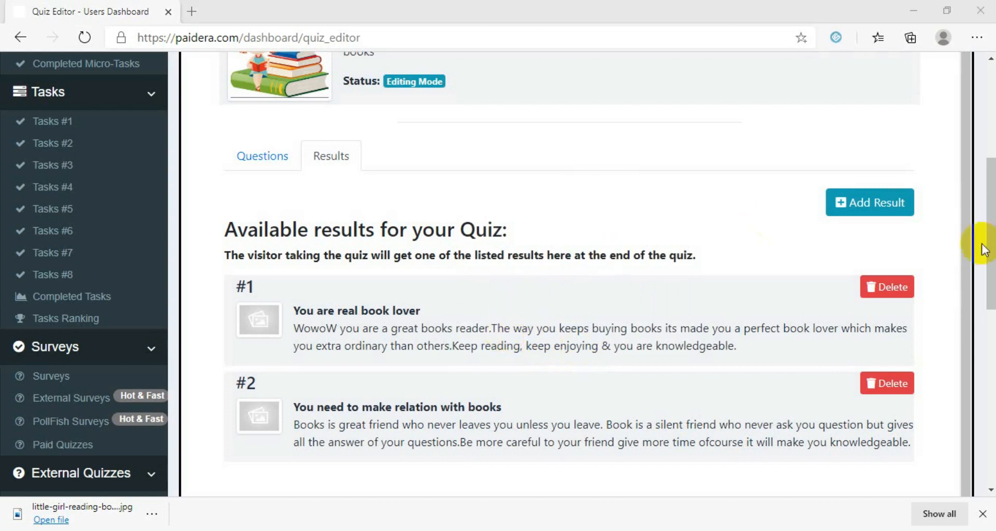
- Reopen the Quiz Editor's overview and check the submitted quiz's entry in the Your Quizzes list
{"action": "left_click_drag", "start_coordinate": [990, 264], "coordinate": [985, 128]}
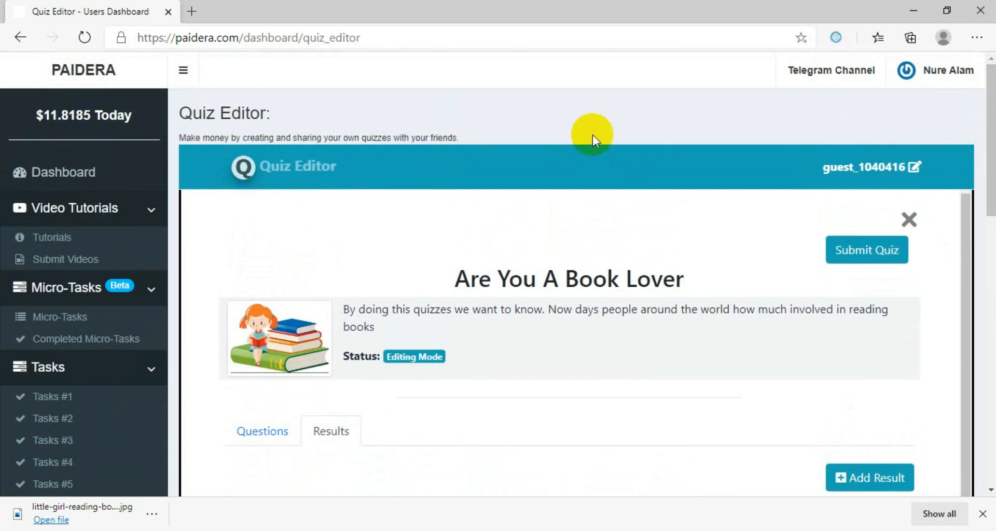
{"action": "left_click_drag", "start_coordinate": [984, 130], "coordinate": [986, 285]}
{"action": "left_click", "coordinate": [61, 262]}
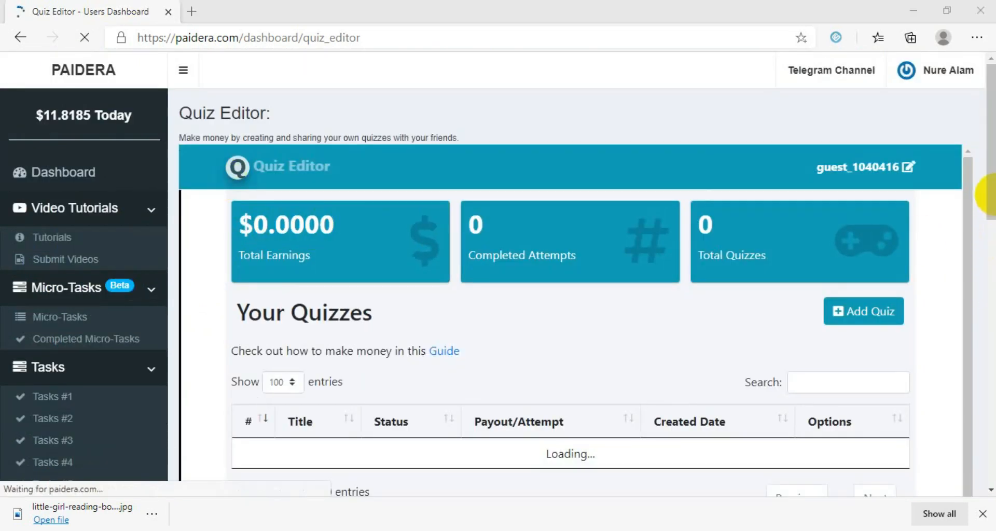
{"action": "left_click_drag", "start_coordinate": [990, 191], "coordinate": [989, 293]}
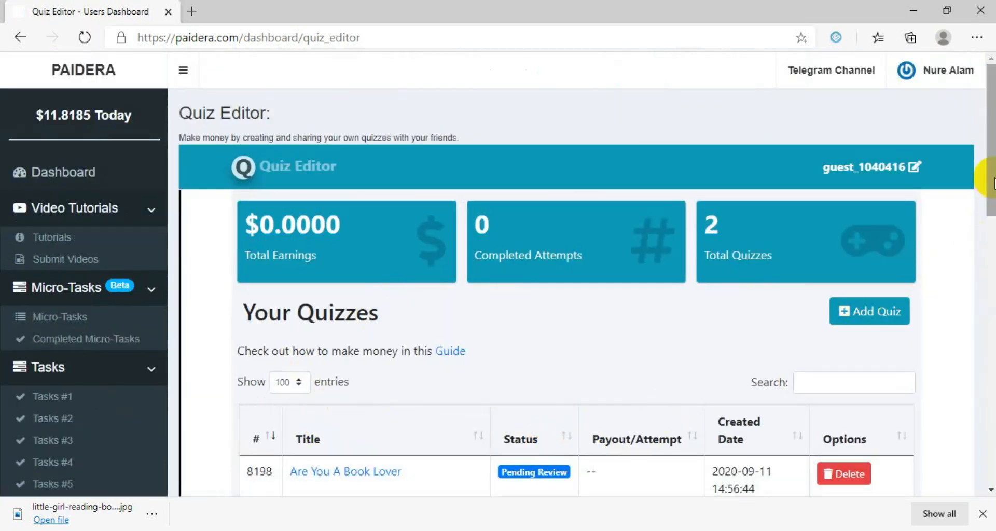
{"action": "left_click_drag", "start_coordinate": [993, 182], "coordinate": [969, 284]}
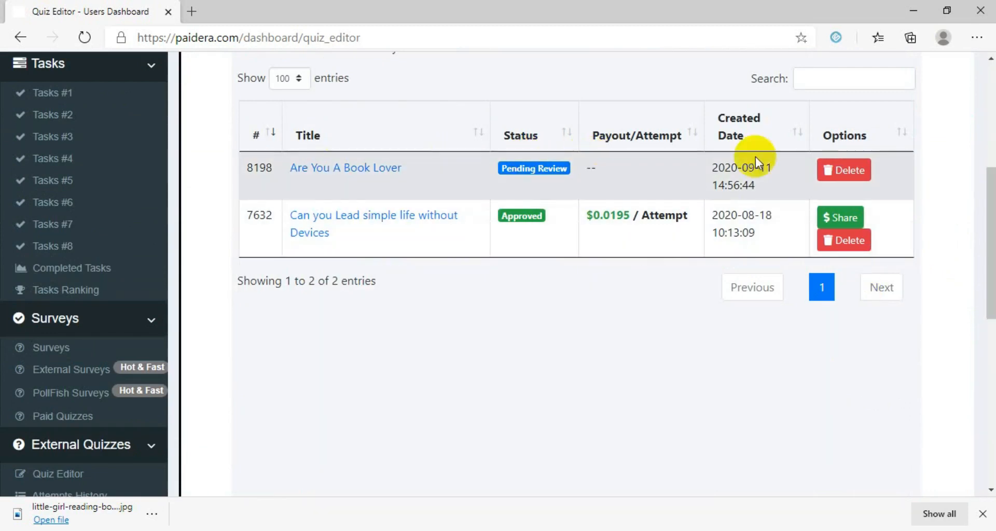
- Open the "Are You A Book Lover" quiz from the list and review its questions down to question 13
{"action": "left_click", "coordinate": [382, 177]}
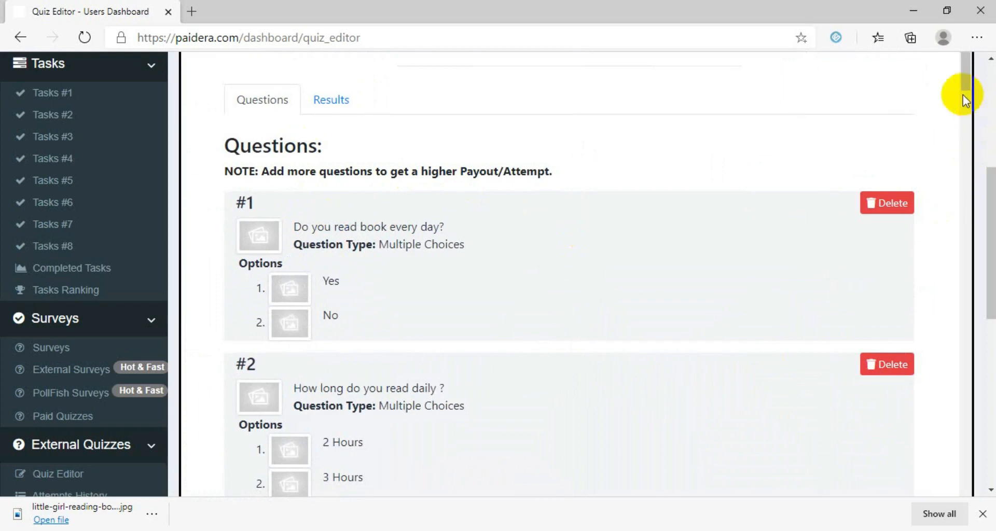
{"action": "left_click_drag", "start_coordinate": [968, 77], "coordinate": [991, 516]}
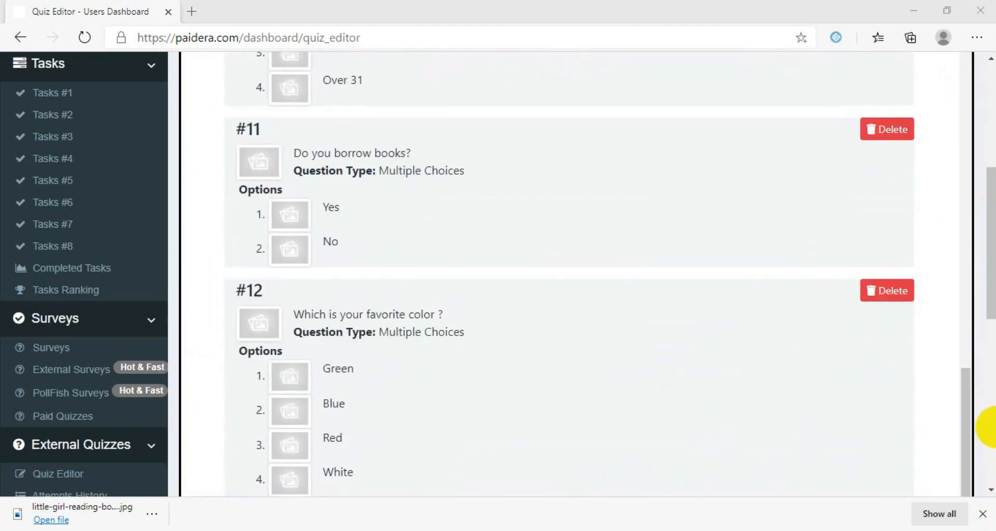
{"action": "left_click_drag", "start_coordinate": [988, 249], "coordinate": [978, 351]}
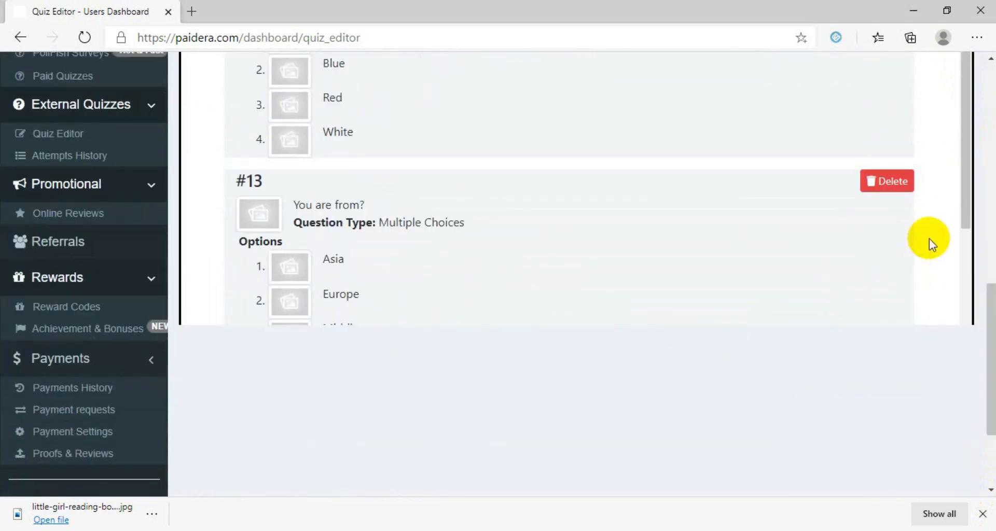
{"action": "left_click_drag", "start_coordinate": [966, 189], "coordinate": [894, 33]}
{"action": "left_click_drag", "start_coordinate": [991, 305], "coordinate": [965, 204]}
- Return to the Your Quizzes list and examine the status and payout per attempt of both quizzes
{"action": "scroll", "coordinate": [738, 254], "scroll_direction": "down", "scroll_amount": 5}
{"action": "scroll", "coordinate": [933, 206], "scroll_direction": "up", "scroll_amount": 1}
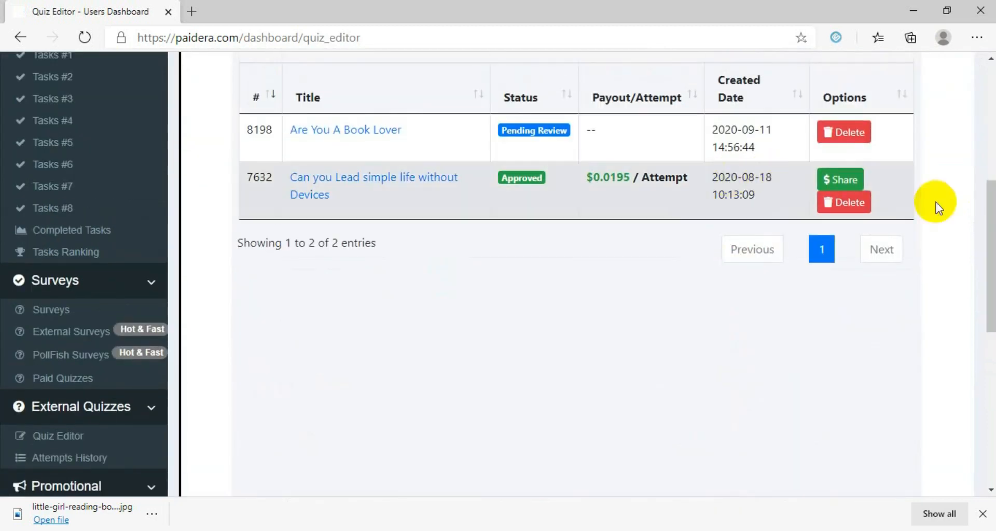
{"action": "left_click_drag", "start_coordinate": [990, 233], "coordinate": [978, 151]}
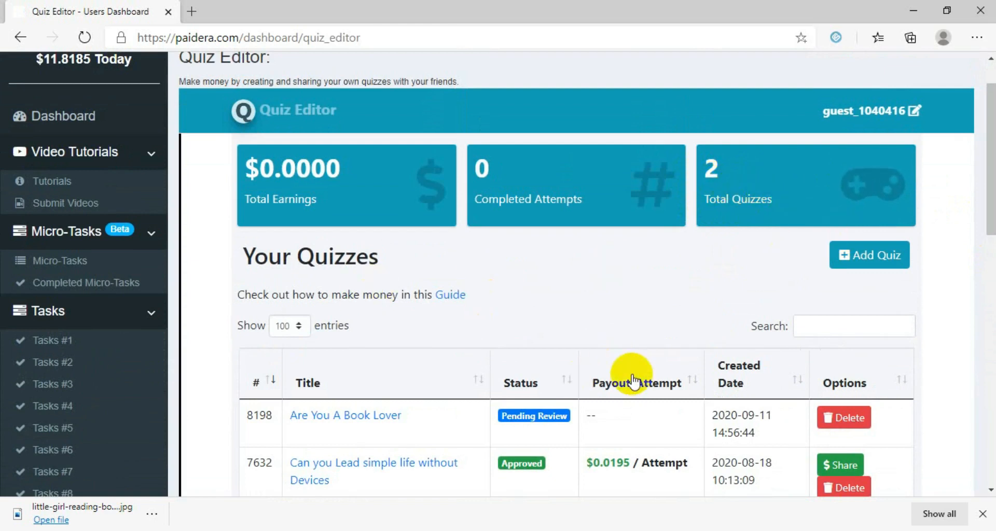
{"action": "left_click_drag", "start_coordinate": [990, 211], "coordinate": [992, 263]}
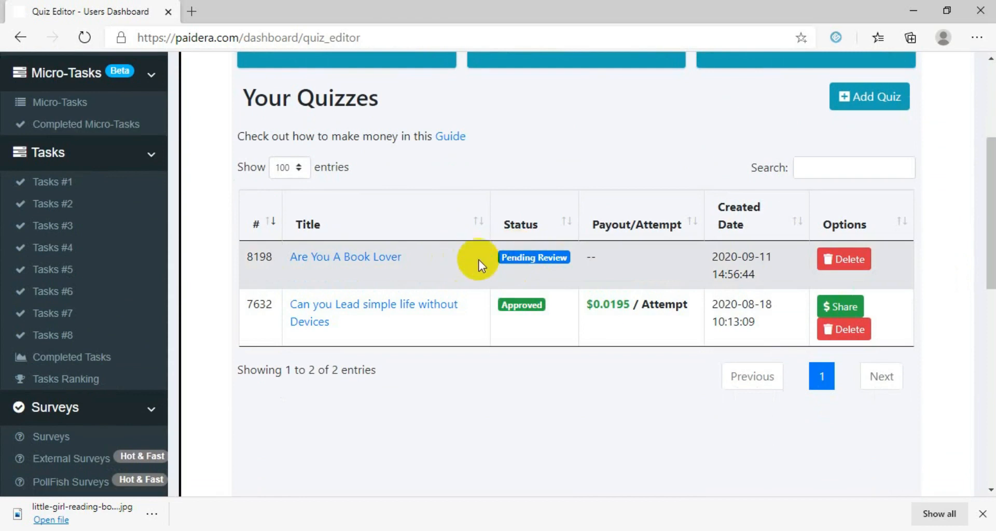